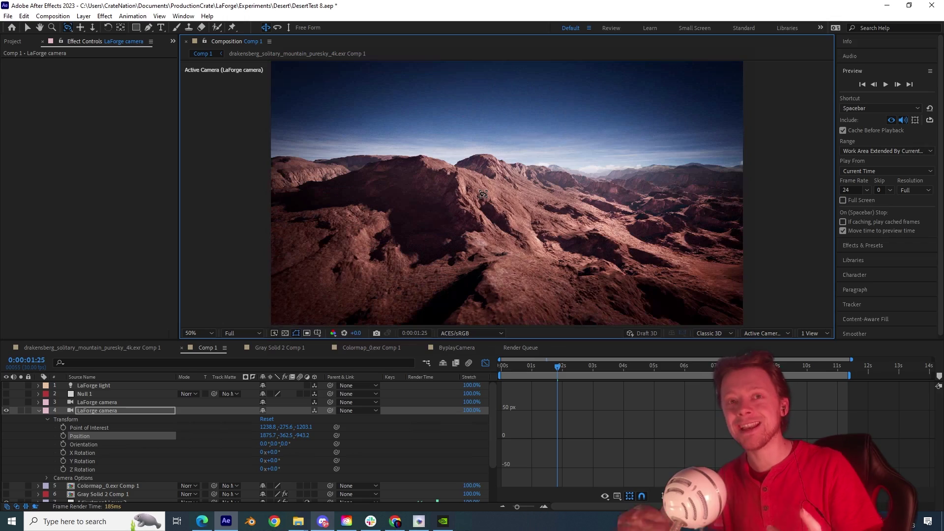
{"action": "scroll", "coordinate": [507, 194], "scroll_direction": "down", "scroll_amount": 3}
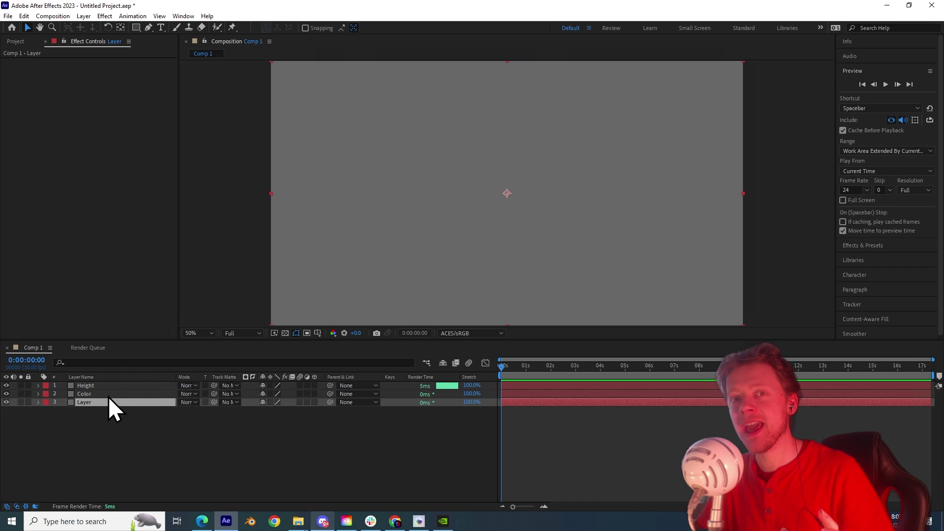
Step: Apply the Crates 3D Displace preset from the LaForge extension library to the selected Layer solid and close the library
{"action": "left_click", "coordinate": [186, 16]}
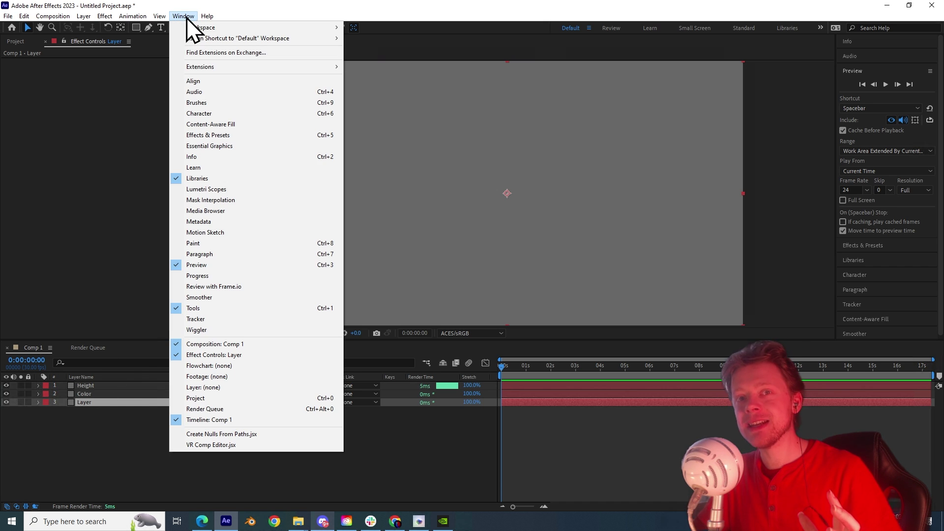
{"action": "mouse_move", "coordinate": [213, 69]}
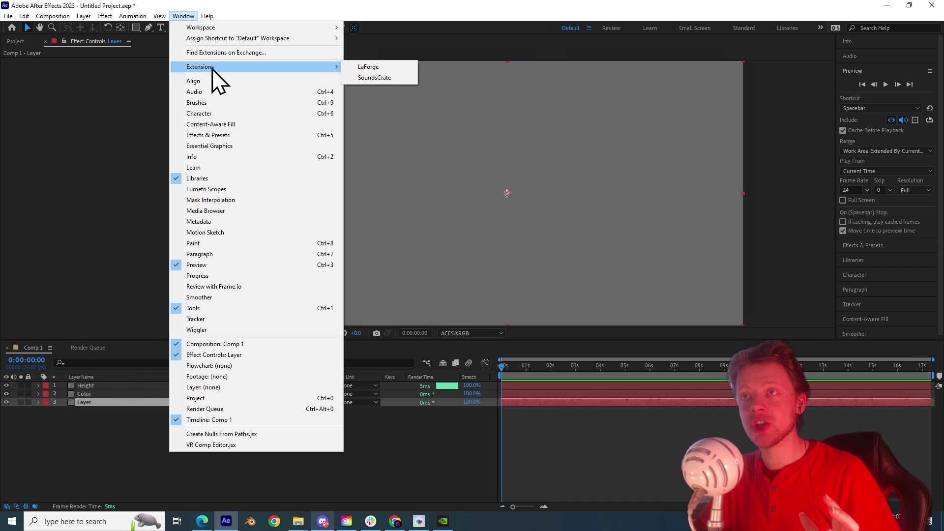
{"action": "left_click", "coordinate": [385, 69]}
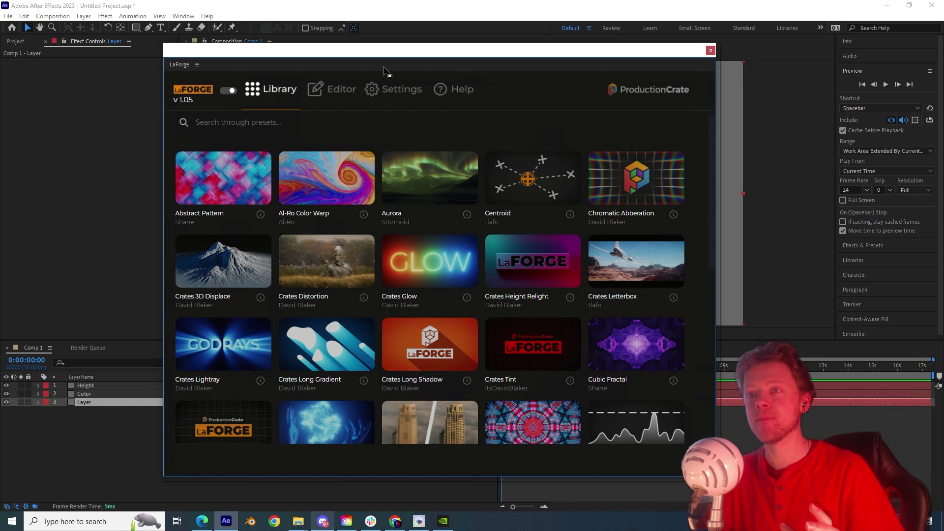
{"action": "left_click", "coordinate": [211, 269]}
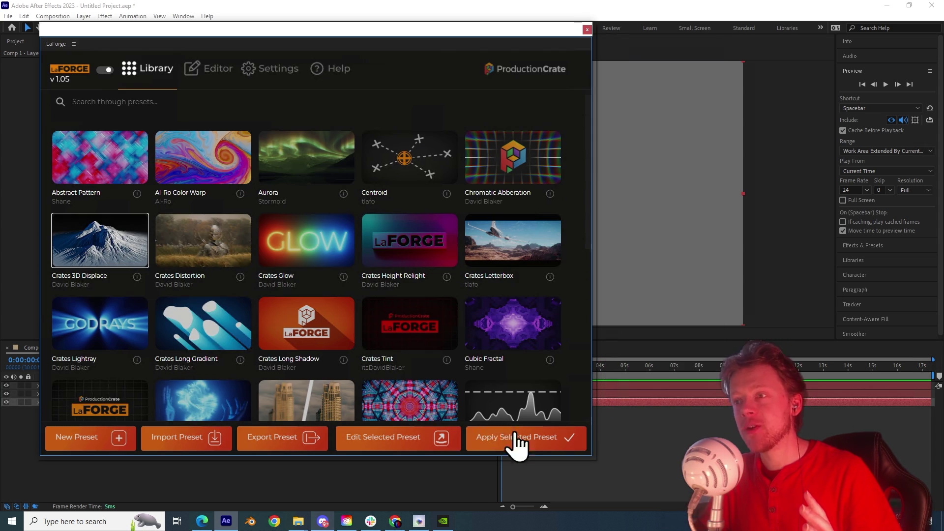
{"action": "left_click", "coordinate": [512, 439]}
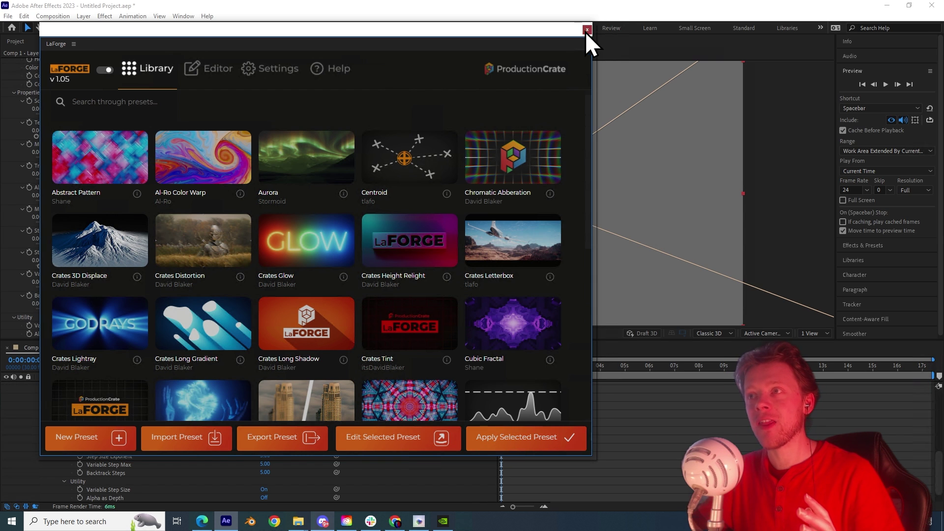
{"action": "left_click", "coordinate": [585, 30]}
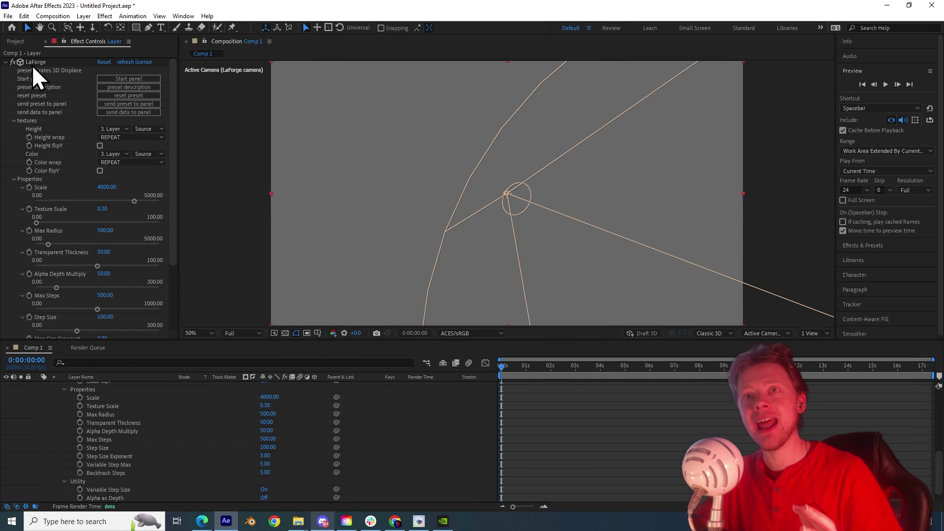
Step: Use the Height layer with Effects & Masks as the LaForge effect's Height texture
{"action": "left_click", "coordinate": [32, 64]}
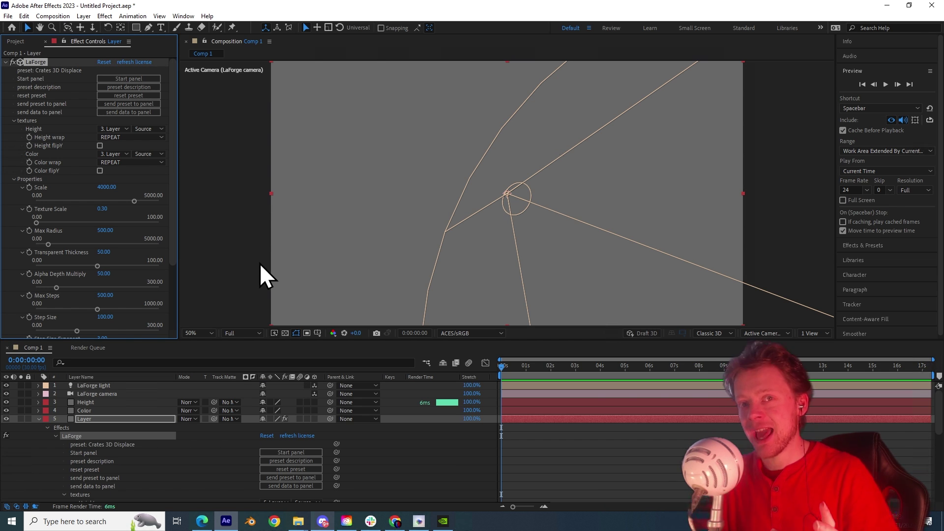
{"action": "left_click", "coordinate": [123, 131]}
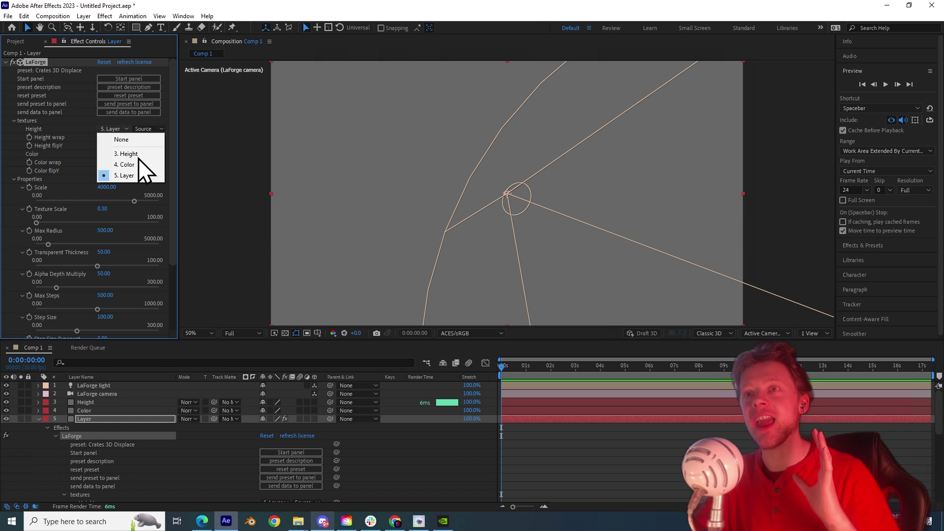
{"action": "left_click", "coordinate": [153, 154]}
{"action": "left_click", "coordinate": [151, 128]}
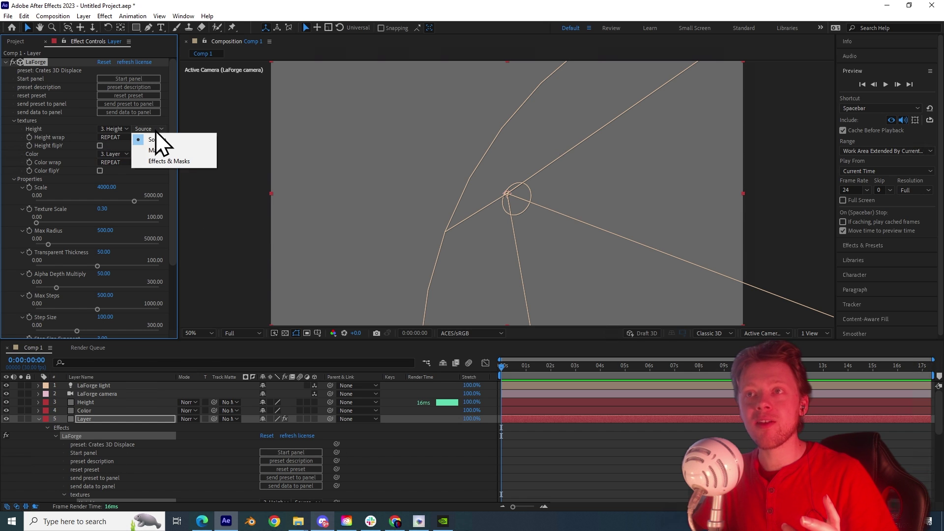
{"action": "left_click", "coordinate": [191, 161]}
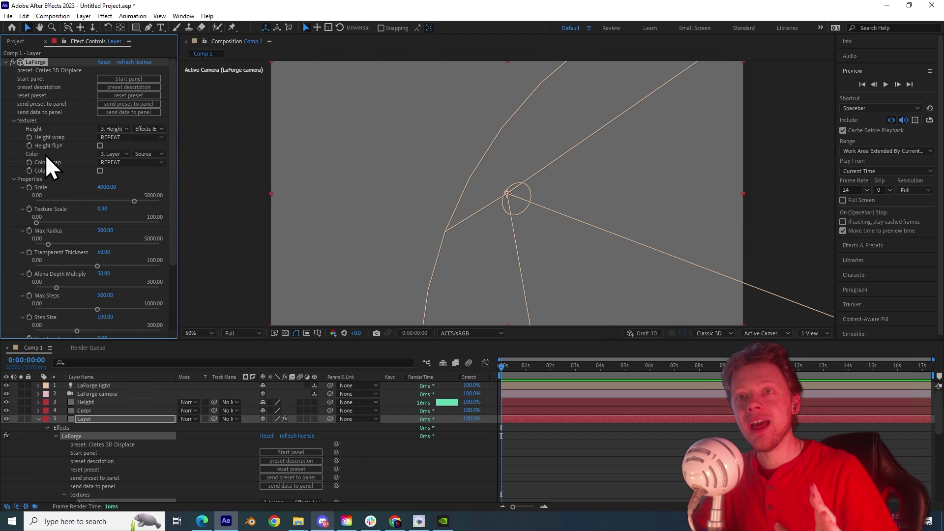
Step: Use the Color layer with Effects & Masks as the LaForge effect's Color texture
{"action": "left_click", "coordinate": [116, 155]}
{"action": "left_click", "coordinate": [132, 191]}
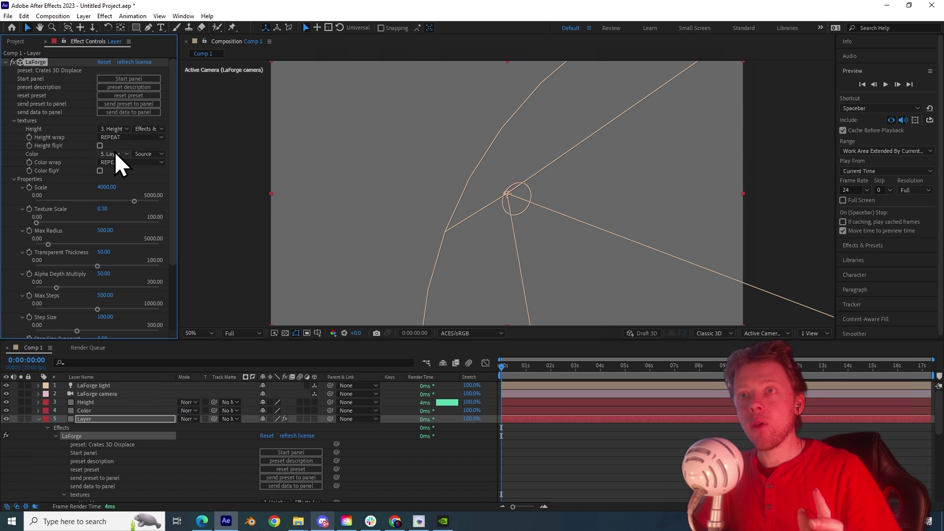
{"action": "left_click", "coordinate": [116, 155]}
{"action": "left_click", "coordinate": [119, 189]}
{"action": "left_click", "coordinate": [146, 154]}
{"action": "left_click", "coordinate": [163, 187]}
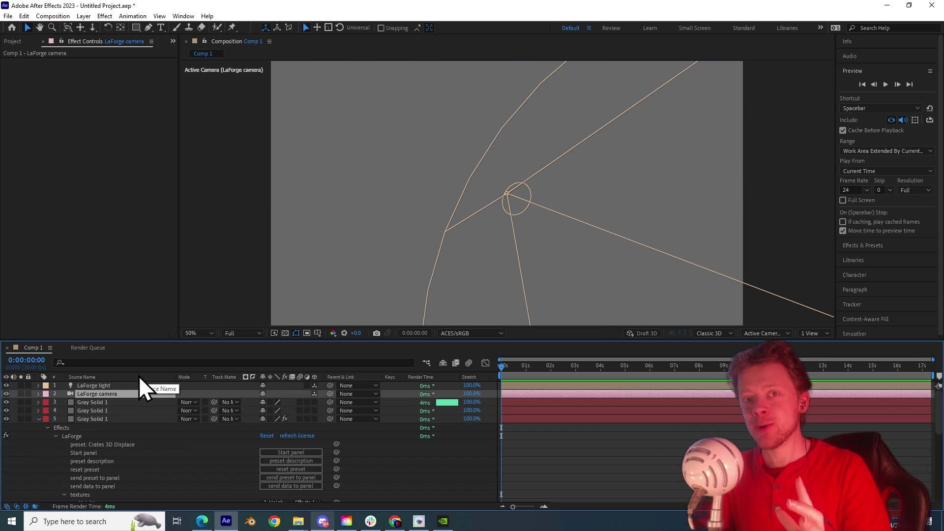
Step: Hide the Height and Color layers in the composition
{"action": "left_click", "coordinate": [116, 385]}
{"action": "left_click", "coordinate": [105, 396]}
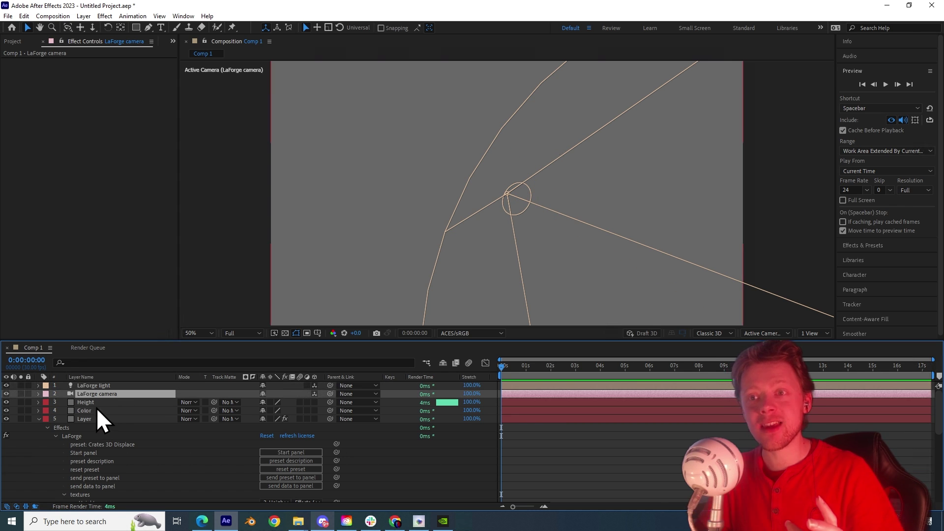
{"action": "left_click_drag", "start_coordinate": [7, 403], "coordinate": [8, 409]}
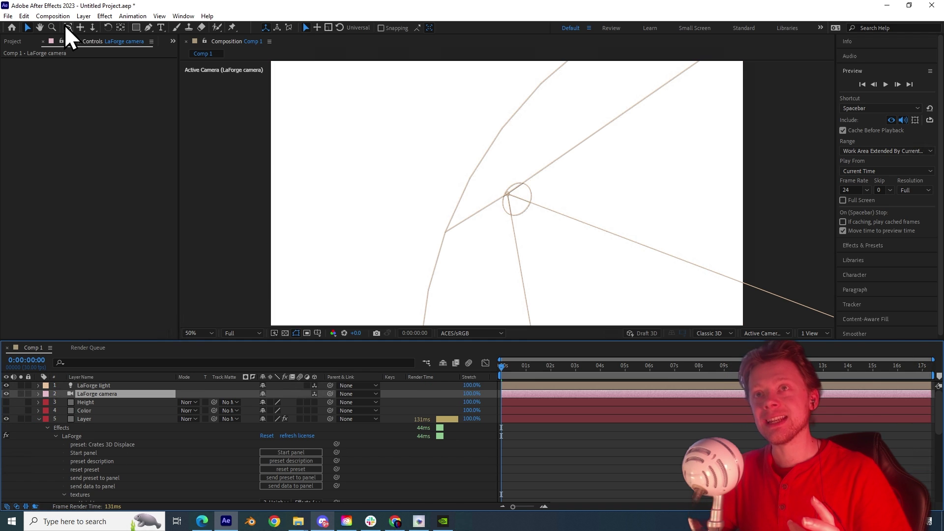
Step: Set the LaForge light's Z position to 0 and orbit the camera to view the disc at a shallow angle
{"action": "left_click", "coordinate": [67, 29]}
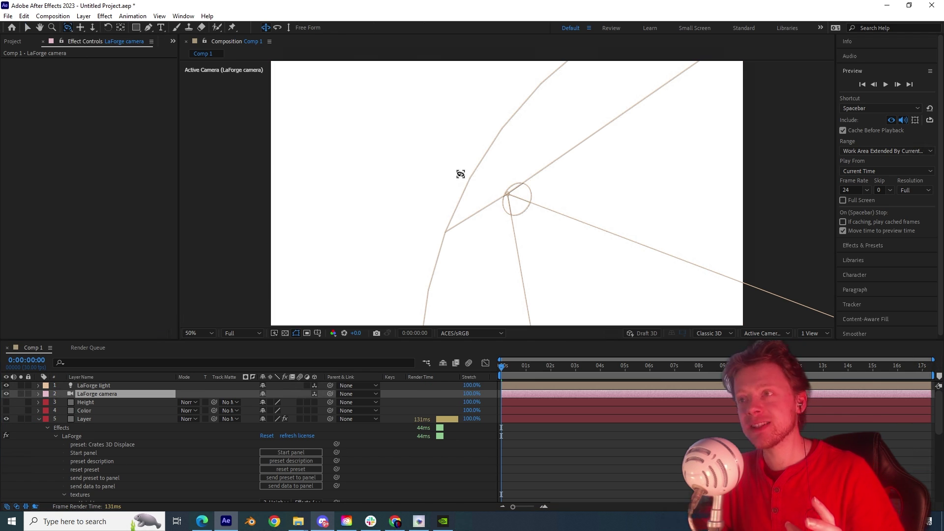
{"action": "left_click_drag", "start_coordinate": [461, 174], "coordinate": [454, 210]}
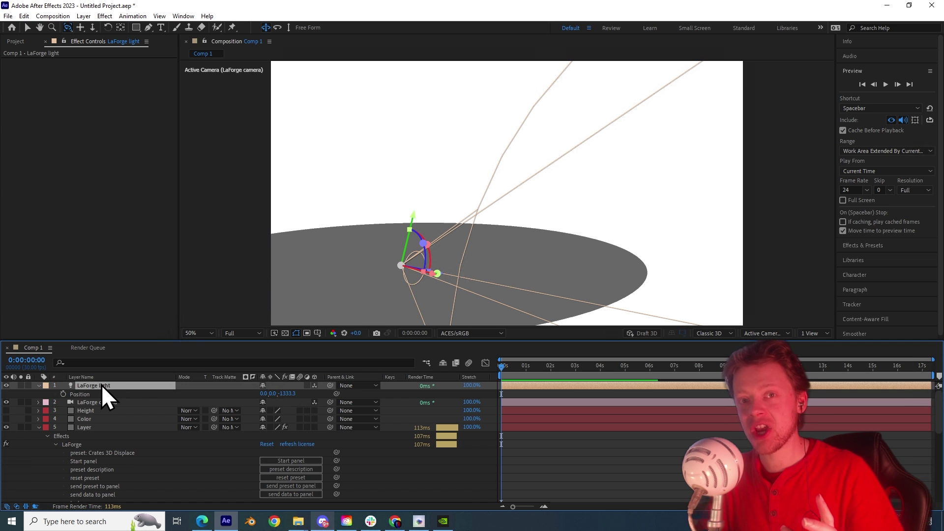
{"action": "left_click", "coordinate": [285, 393]}
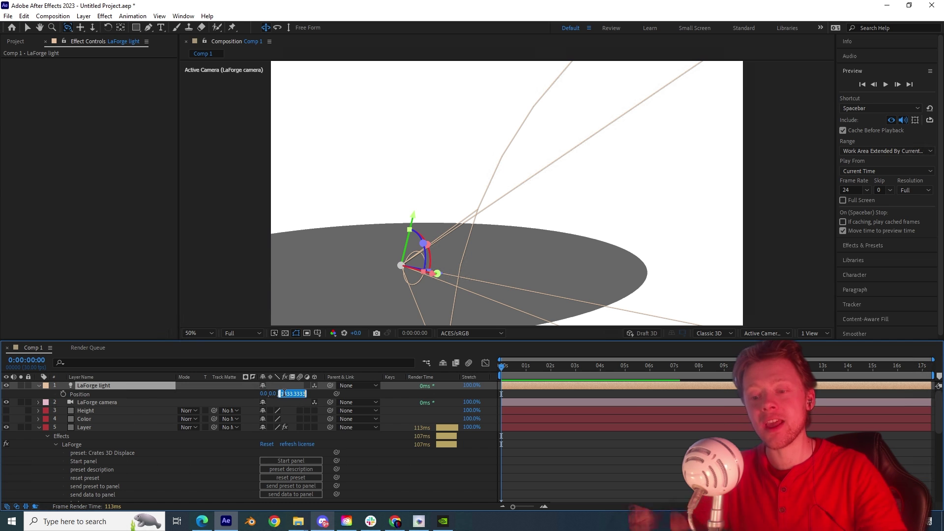
{"action": "key", "text": "Return"}
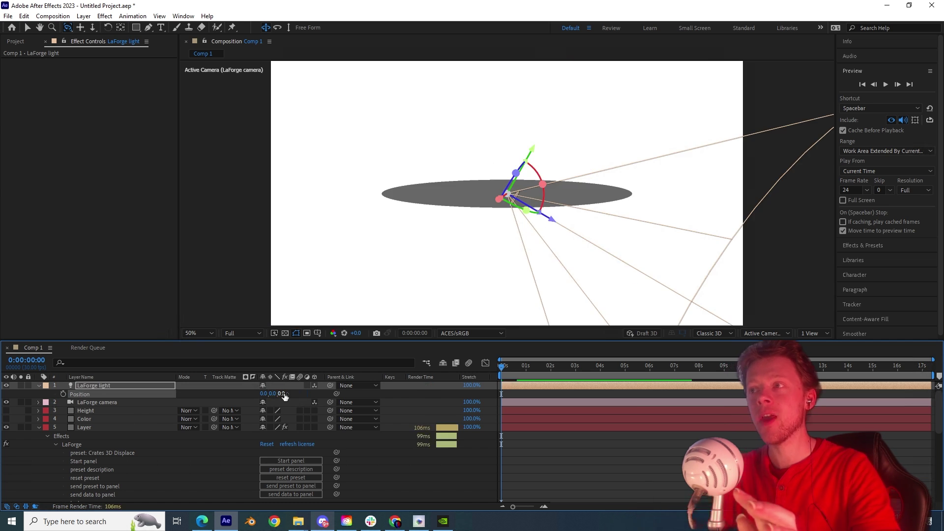
{"action": "left_click_drag", "start_coordinate": [236, 110], "coordinate": [308, 162]}
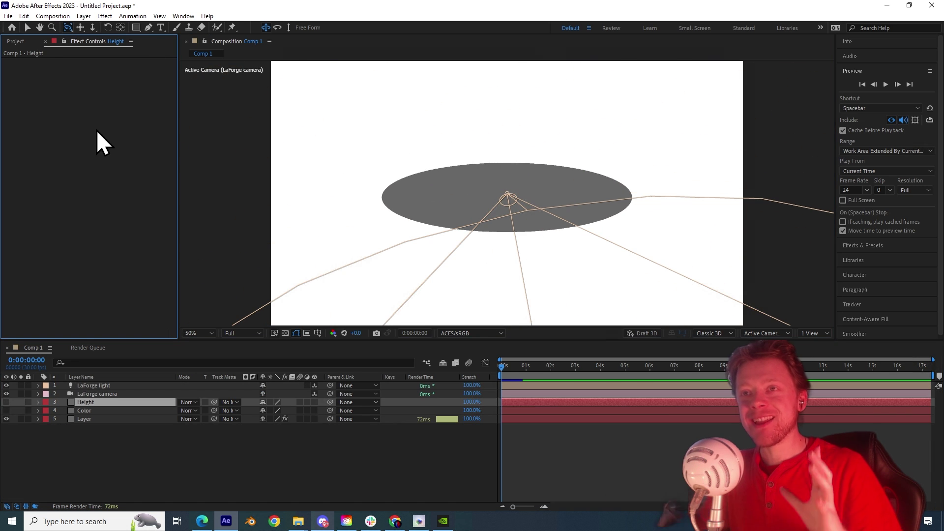
Step: Add the Turbulent Noise effect to the Height layer
{"action": "right_click", "coordinate": [78, 110]}
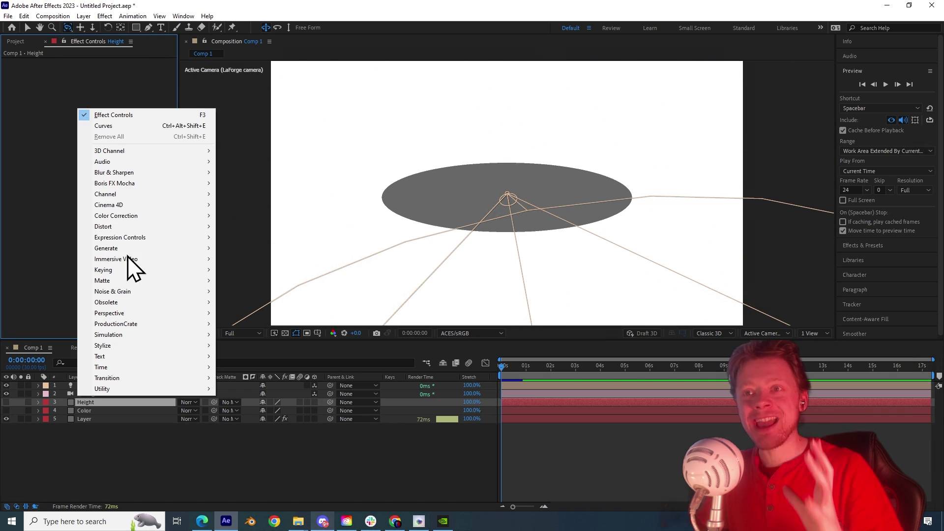
{"action": "mouse_move", "coordinate": [159, 294]}
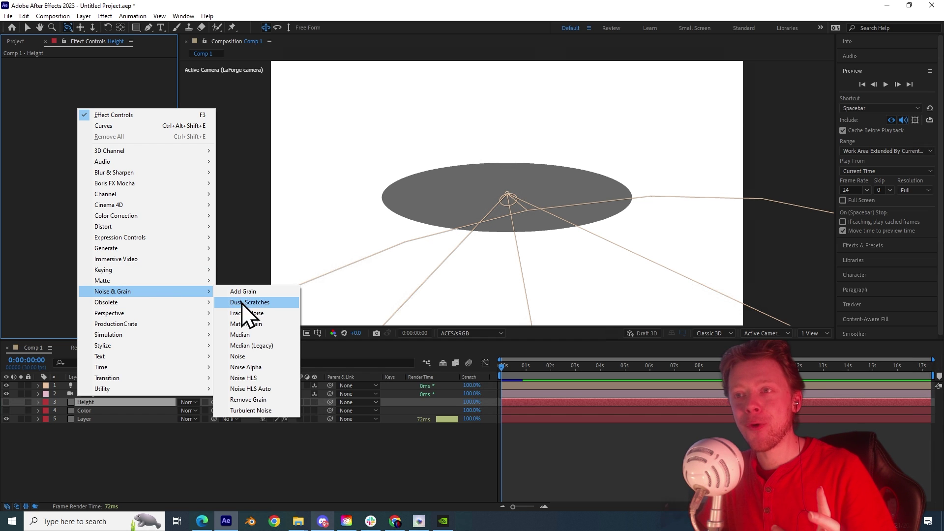
{"action": "left_click", "coordinate": [264, 410]}
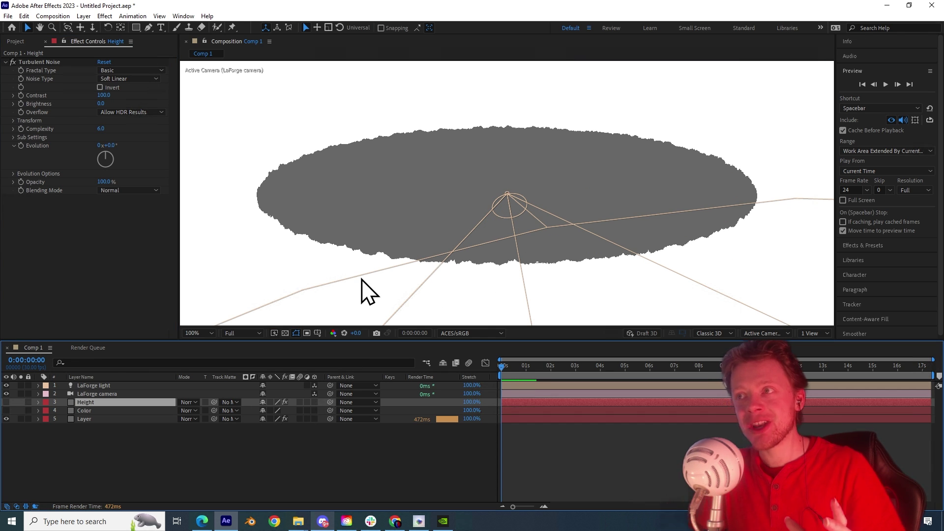
Step: Switch the LaForge effect's Color texture on the Layer solid to the Height layer and inspect the displaced surface up close
{"action": "left_click", "coordinate": [113, 420]}
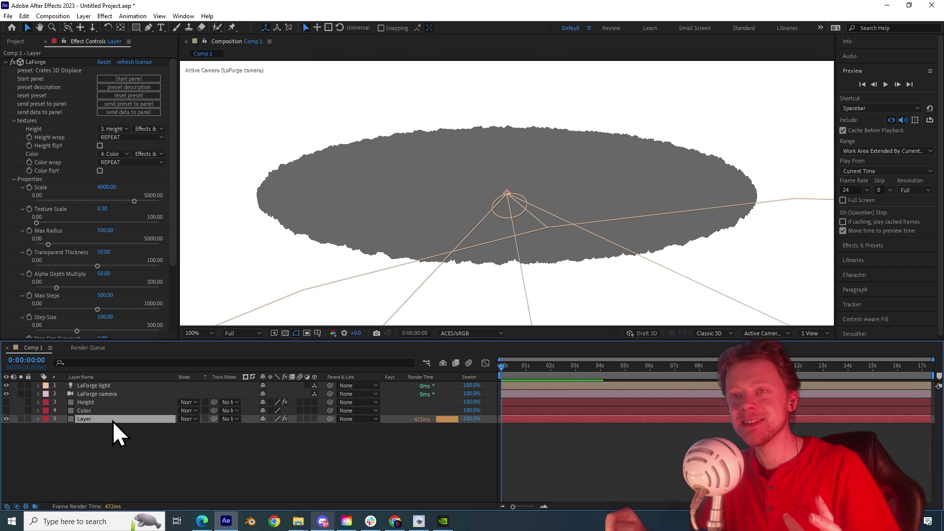
{"action": "left_click", "coordinate": [111, 153]}
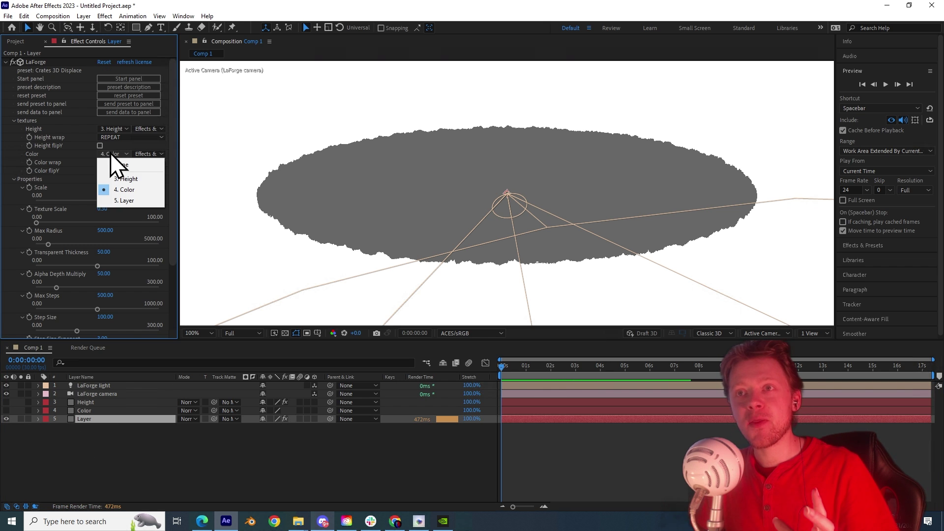
{"action": "left_click", "coordinate": [140, 181]}
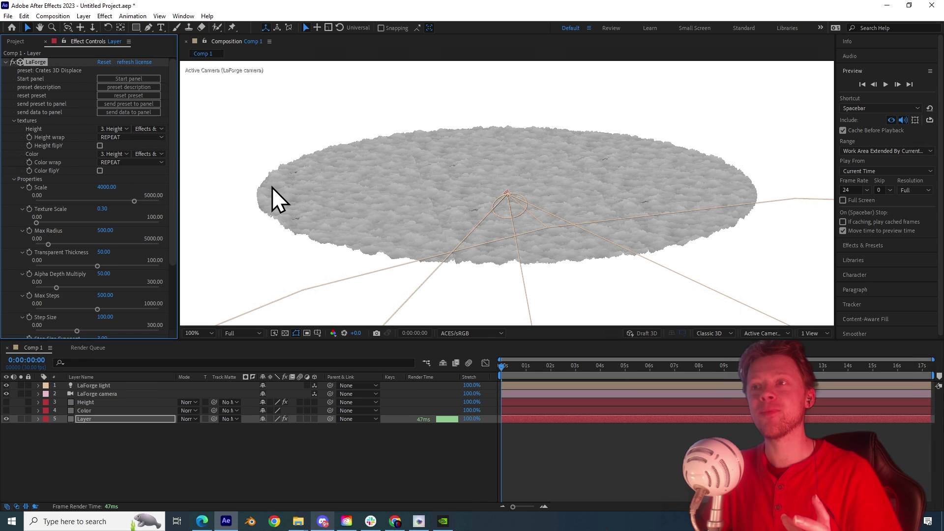
{"action": "key", "text": "period"}
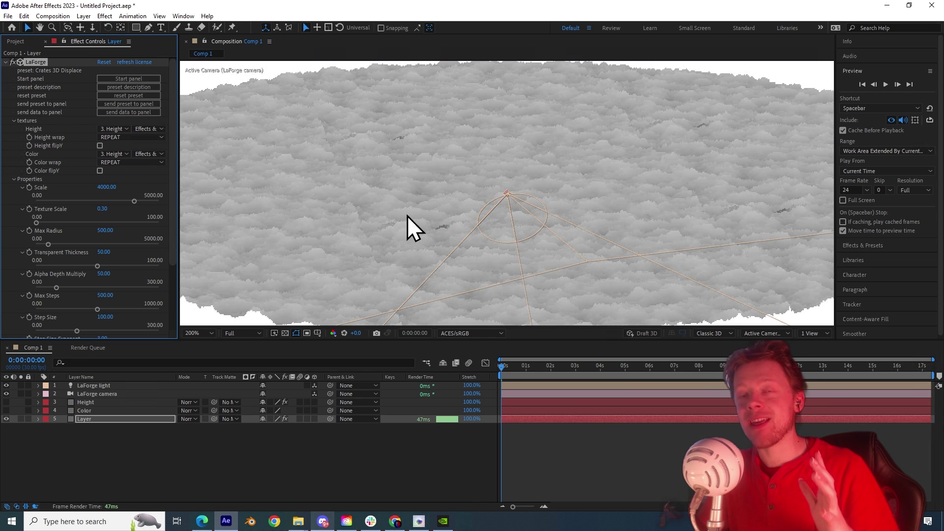
{"action": "scroll", "coordinate": [389, 213], "scroll_direction": "up", "scroll_amount": 1}
{"action": "left_click_drag", "start_coordinate": [383, 208], "coordinate": [314, 159]}
{"action": "left_click_drag", "start_coordinate": [568, 252], "coordinate": [453, 190]}
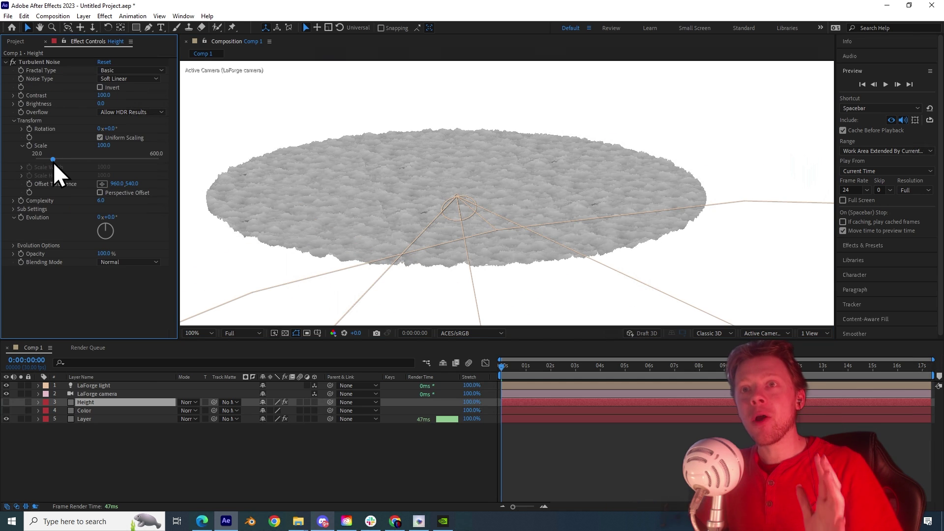
Step: Increase the Turbulent Noise scale on the Height layer to about 405
{"action": "left_click_drag", "start_coordinate": [53, 162], "coordinate": [118, 160]}
{"action": "scroll", "coordinate": [375, 215], "scroll_direction": "up", "scroll_amount": 1}
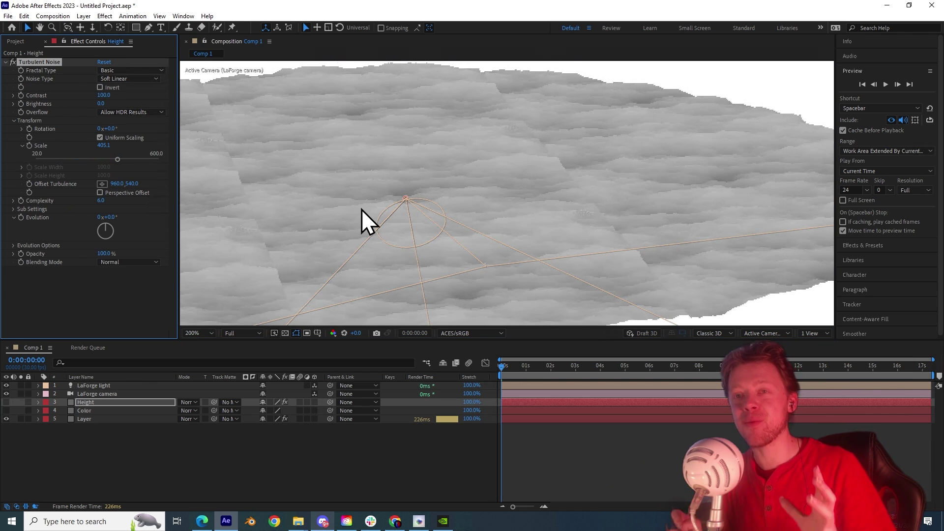
{"action": "scroll", "coordinate": [361, 211], "scroll_direction": "down", "scroll_amount": 1}
Step: Dolly the camera in close to the terrain and orbit around it for a closer angled view
{"action": "key", "text": "c"}
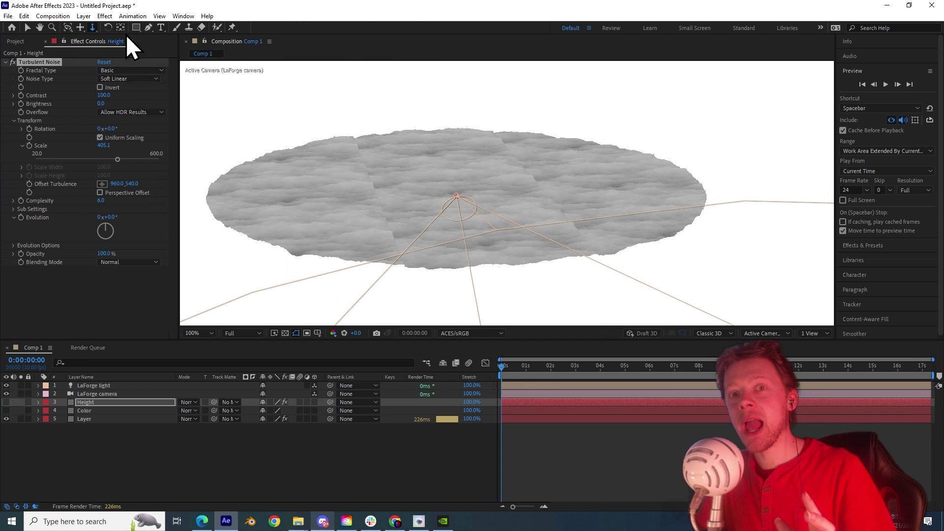
{"action": "left_click_drag", "start_coordinate": [472, 243], "coordinate": [484, 89]}
{"action": "key", "text": "1"}
{"action": "left_click_drag", "start_coordinate": [447, 253], "coordinate": [207, 268]}
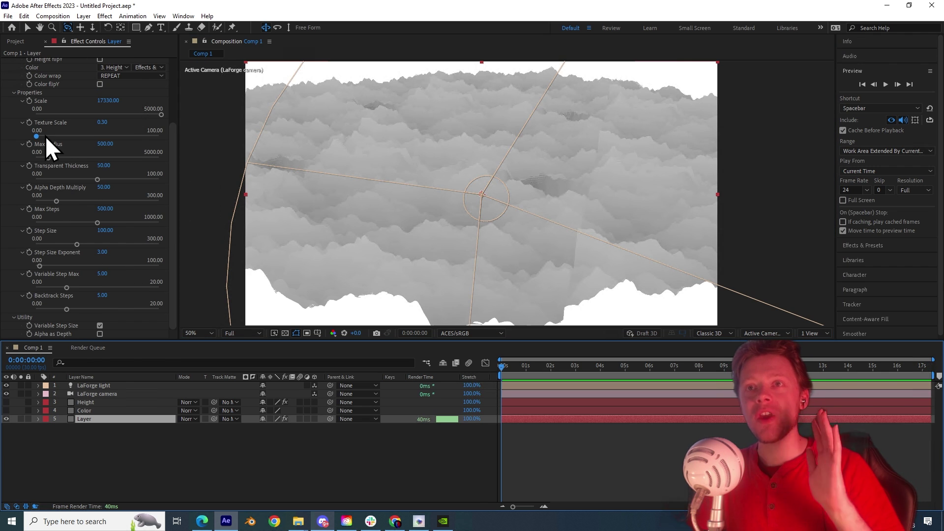
Step: Set the LaForge effect's Texture Scale to 0.1
{"action": "left_click_drag", "start_coordinate": [106, 122], "coordinate": [107, 123]}
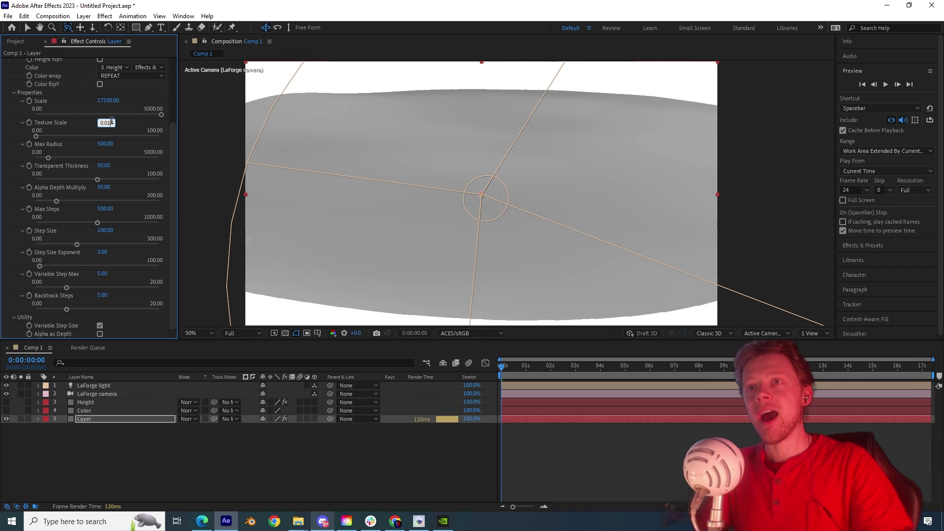
{"action": "key", "text": "BackSpace"}
{"action": "key", "text": "BackSpace"}
{"action": "type", "text": "1"}
{"action": "key", "text": "Return"}
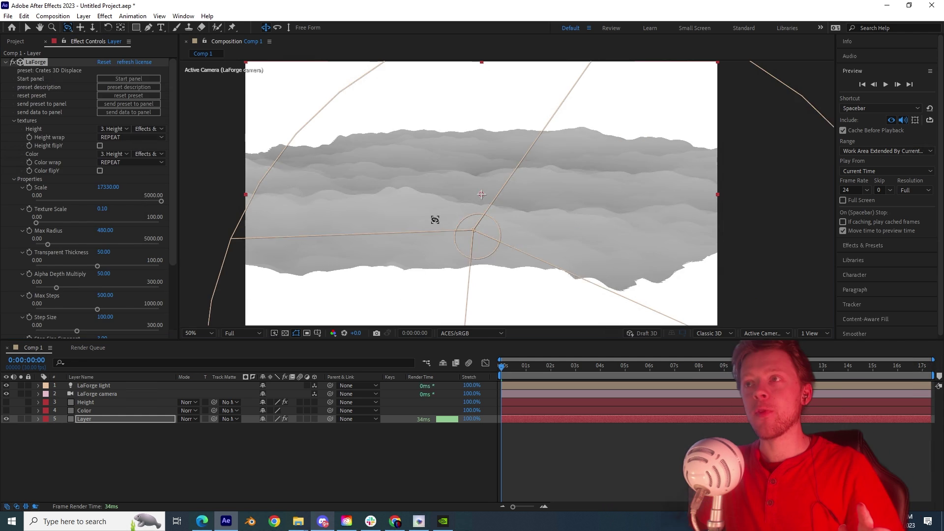
Step: Raise the LaForge effect's Max Radius to about 2560 and its Alpha Depth Multiply to about 61
{"action": "left_click_drag", "start_coordinate": [434, 220], "coordinate": [422, 225]}
{"action": "left_click_drag", "start_coordinate": [49, 246], "coordinate": [87, 247]}
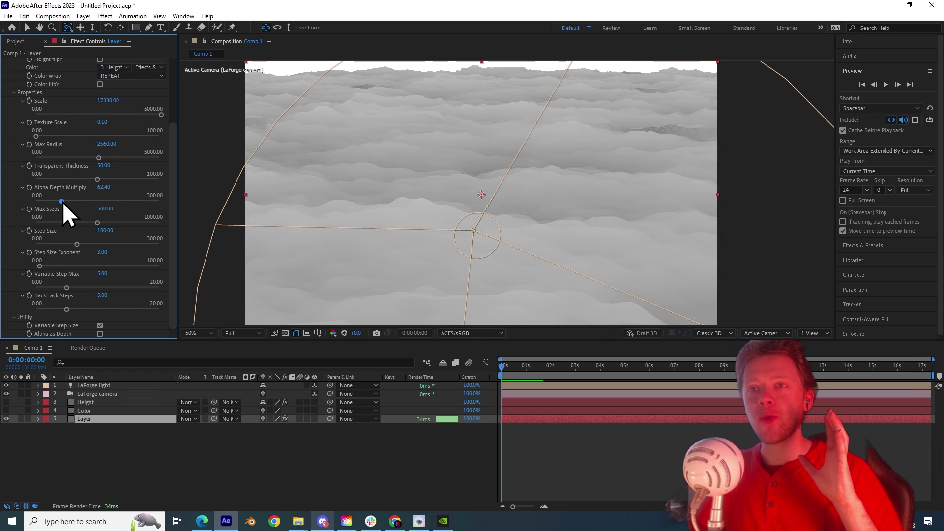
{"action": "mouse_move", "coordinate": [63, 201]}
{"action": "left_mouse_down"}
{"action": "mouse_move", "coordinate": [55, 203]}
{"action": "mouse_move", "coordinate": [63, 201]}
{"action": "left_mouse_up"}
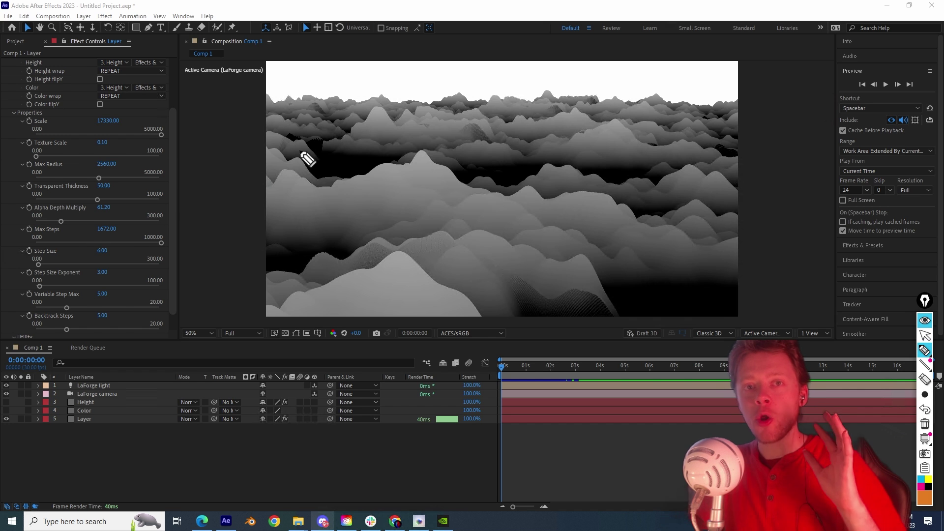
{"action": "left_click", "coordinate": [292, 149]}
{"action": "mouse_move", "coordinate": [301, 156]}
{"action": "left_mouse_down"}
{"action": "mouse_move", "coordinate": [326, 128]}
{"action": "mouse_move", "coordinate": [352, 171]}
{"action": "mouse_move", "coordinate": [433, 160]}
{"action": "mouse_move", "coordinate": [486, 193]}
{"action": "mouse_move", "coordinate": [545, 180]}
{"action": "mouse_move", "coordinate": [623, 210]}
{"action": "mouse_move", "coordinate": [678, 198]}
{"action": "mouse_move", "coordinate": [682, 225]}
{"action": "left_mouse_up"}
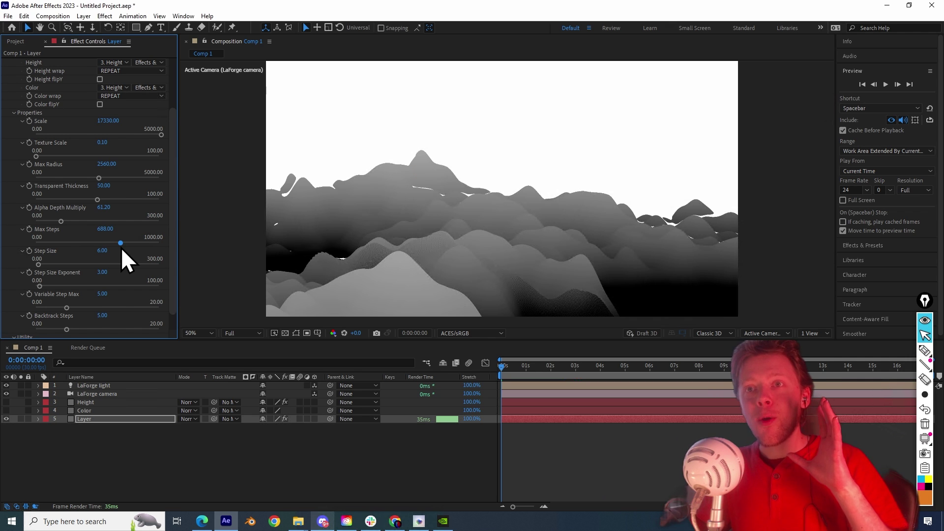
Step: Set the LaForge effect's Max Steps to 752 and its Step Size to about 8.2
{"action": "left_click_drag", "start_coordinate": [121, 247], "coordinate": [128, 246]}
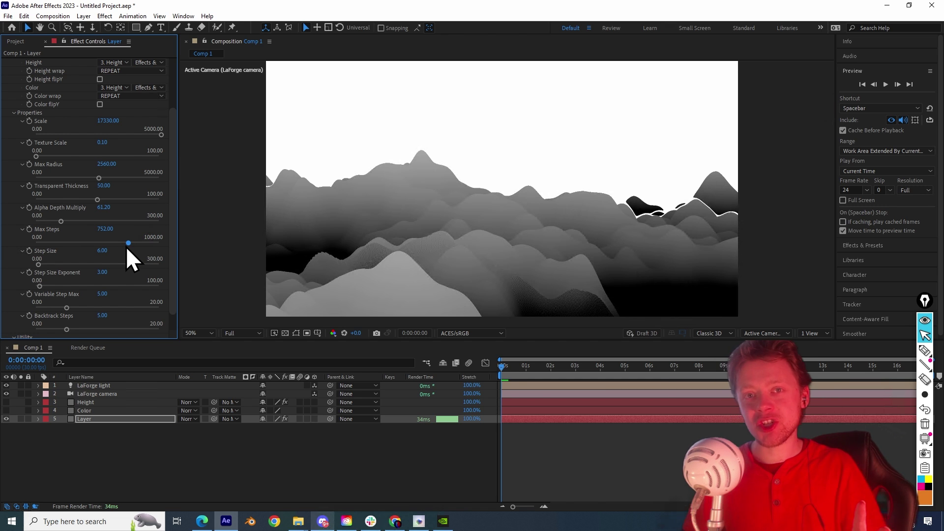
{"action": "mouse_move", "coordinate": [39, 265]}
{"action": "left_mouse_down"}
{"action": "mouse_move", "coordinate": [51, 270]}
{"action": "mouse_move", "coordinate": [40, 268]}
{"action": "left_mouse_up"}
{"action": "key", "text": "ctrl+shift+3"}
{"action": "mouse_move", "coordinate": [378, 106]}
{"action": "left_mouse_down"}
{"action": "mouse_move", "coordinate": [406, 105]}
{"action": "mouse_move", "coordinate": [444, 90]}
{"action": "mouse_move", "coordinate": [458, 103]}
{"action": "mouse_move", "coordinate": [528, 91]}
{"action": "mouse_move", "coordinate": [568, 105]}
{"action": "left_mouse_up"}
{"action": "mouse_move", "coordinate": [377, 142]}
{"action": "left_mouse_down"}
{"action": "mouse_move", "coordinate": [396, 129]}
{"action": "mouse_move", "coordinate": [445, 130]}
{"action": "mouse_move", "coordinate": [464, 142]}
{"action": "mouse_move", "coordinate": [487, 129]}
{"action": "mouse_move", "coordinate": [539, 134]}
{"action": "mouse_move", "coordinate": [549, 144]}
{"action": "mouse_move", "coordinate": [579, 127]}
{"action": "left_mouse_up"}
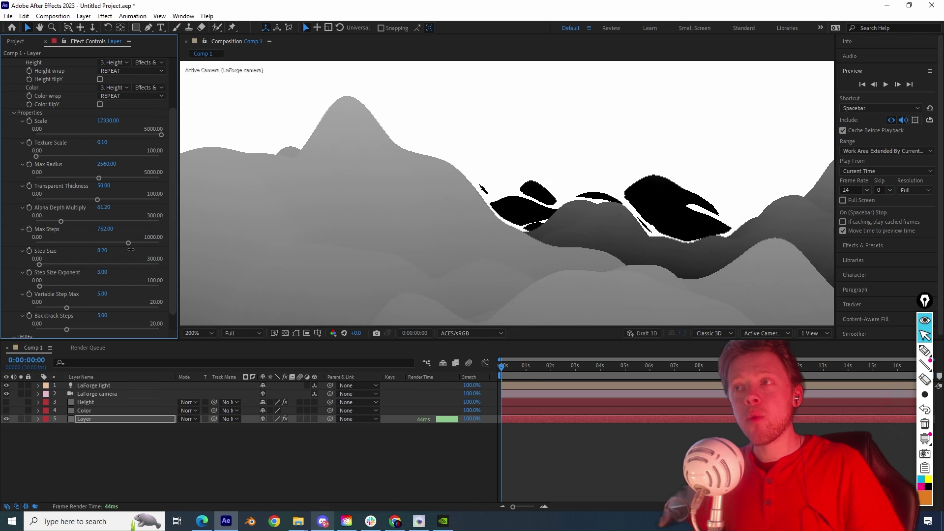
Step: Raise the LaForge effect's Step Size to 41 or more as a test, and settle it at 8.4
{"action": "left_click_drag", "start_coordinate": [130, 249], "coordinate": [211, 251]}
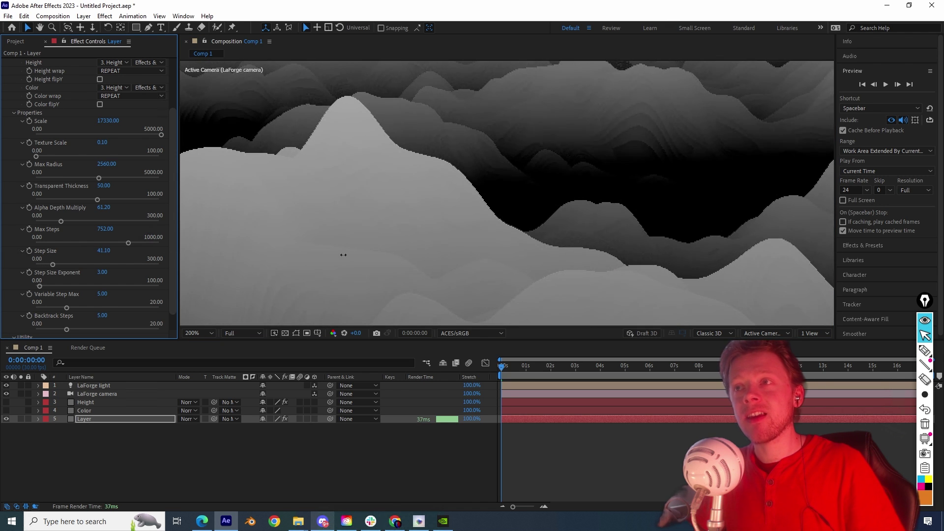
{"action": "left_click_drag", "start_coordinate": [356, 256], "coordinate": [840, 278]}
{"action": "left_click_drag", "start_coordinate": [111, 251], "coordinate": [392, 267]}
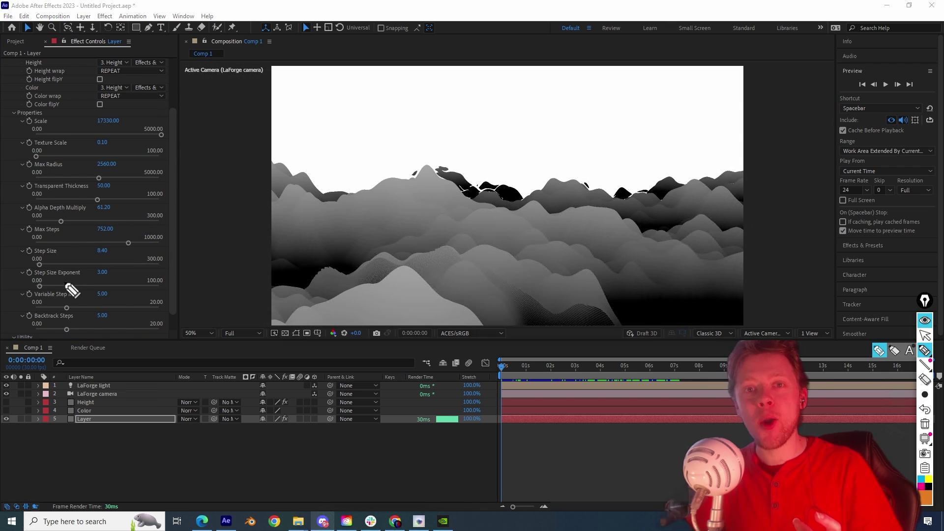
Step: Set the LaForge effect's Step Size Exponent to 10 and Variable Step Max to about 4.96
{"action": "mouse_move", "coordinate": [311, 131]}
{"action": "left_mouse_down"}
{"action": "mouse_move", "coordinate": [407, 134]}
{"action": "mouse_move", "coordinate": [506, 122]}
{"action": "mouse_move", "coordinate": [561, 140]}
{"action": "mouse_move", "coordinate": [611, 118]}
{"action": "mouse_move", "coordinate": [660, 140]}
{"action": "mouse_move", "coordinate": [757, 143]}
{"action": "left_mouse_up"}
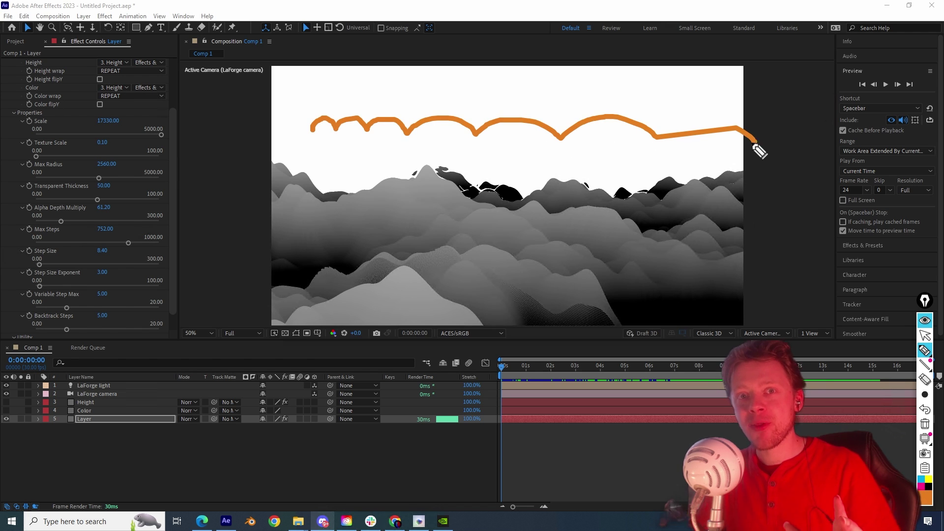
{"action": "left_click_drag", "start_coordinate": [41, 287], "coordinate": [48, 287]}
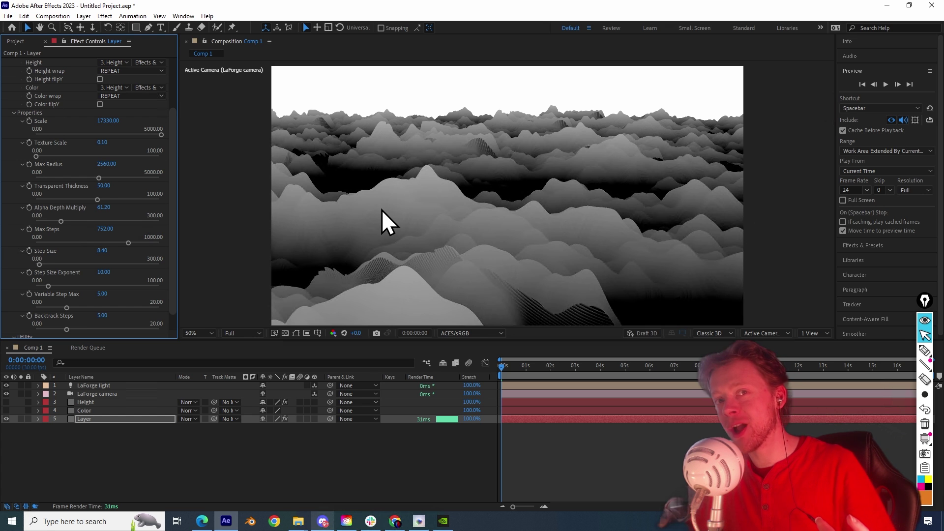
{"action": "scroll", "coordinate": [73, 288], "scroll_direction": "down", "scroll_amount": 1}
{"action": "left_click_drag", "start_coordinate": [68, 288], "coordinate": [50, 294]}
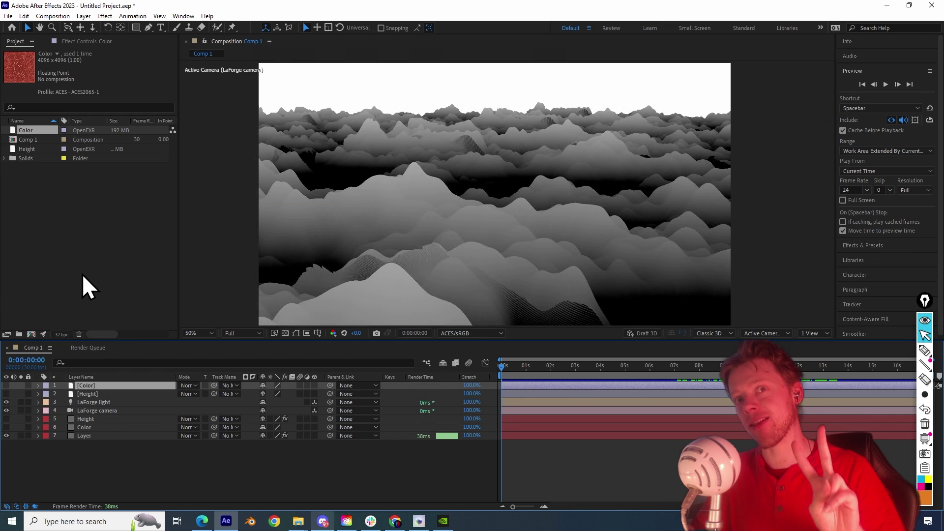
Step: Show the imported Color and Height image layers and apply the EXtractoR effect to the Height layer
{"action": "left_click", "coordinate": [6, 385]}
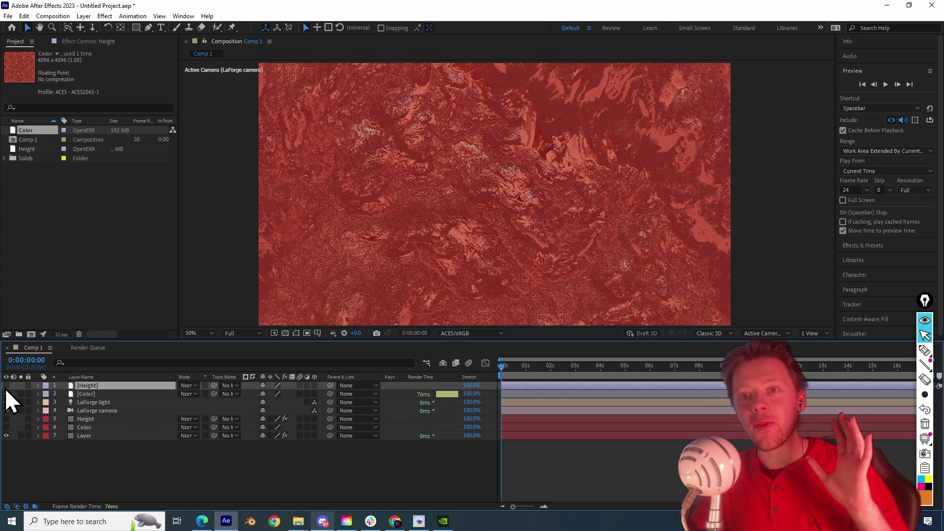
{"action": "left_click", "coordinate": [7, 387]}
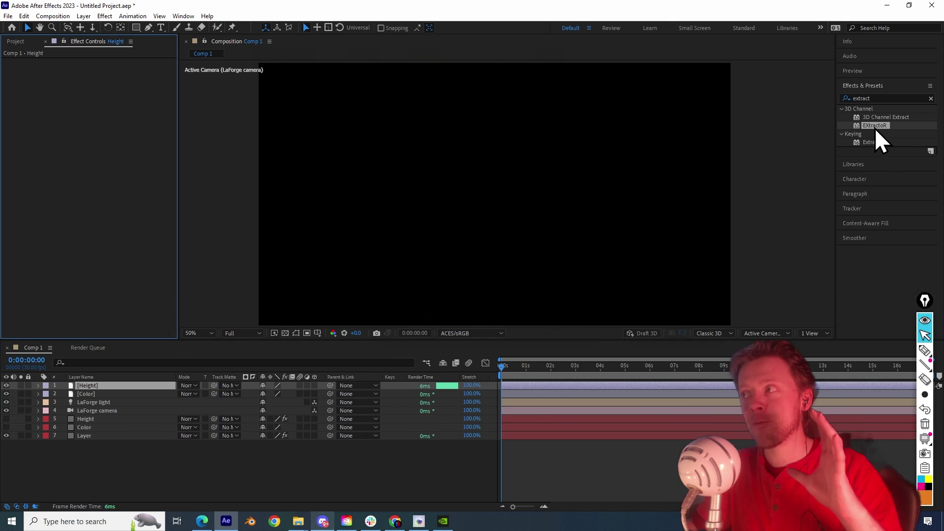
{"action": "left_click_drag", "start_coordinate": [875, 126], "coordinate": [441, 140]}
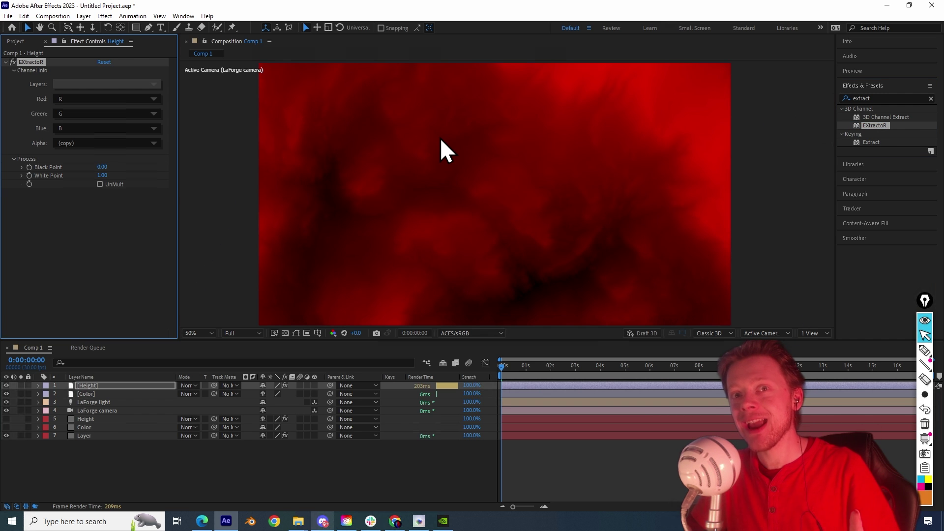
Step: Set EXtractoR's Green and Blue channels to R so the height map is grayscale
{"action": "left_click", "coordinate": [125, 116]}
{"action": "left_click", "coordinate": [140, 131]}
{"action": "left_click", "coordinate": [111, 131]}
{"action": "left_click", "coordinate": [128, 148]}
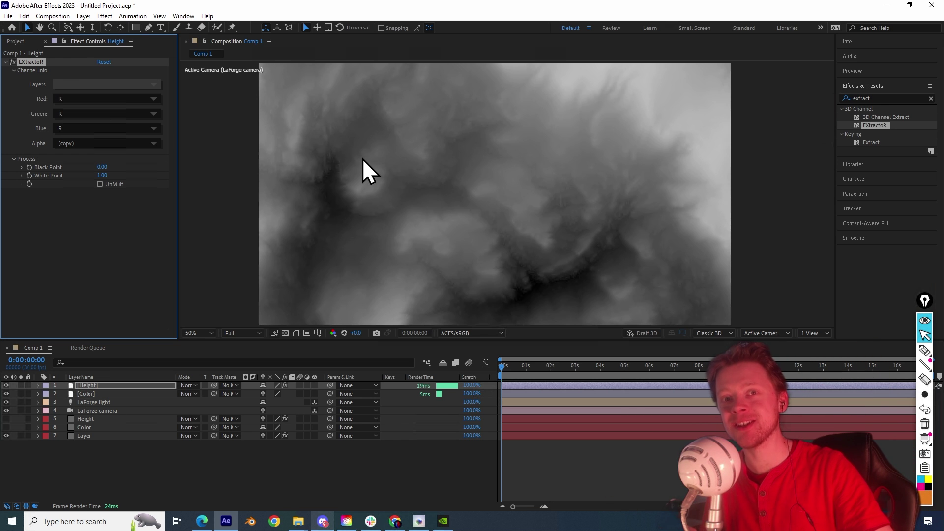
{"action": "key", "text": "y"}
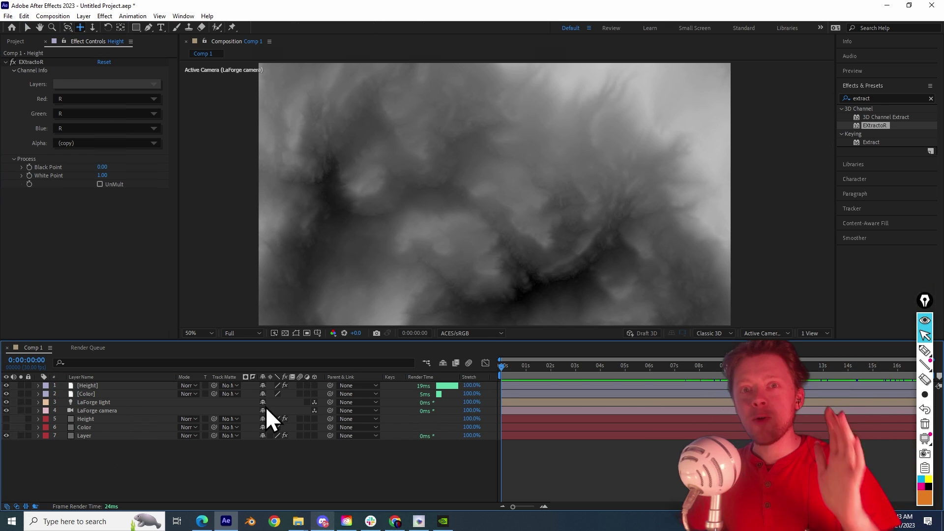
Step: Hide the Height and Color image layers and set the LaForge effect's Height texture to 1. Height
{"action": "left_click", "coordinate": [6, 385]}
{"action": "left_click", "coordinate": [6, 393]}
{"action": "left_click", "coordinate": [86, 438]}
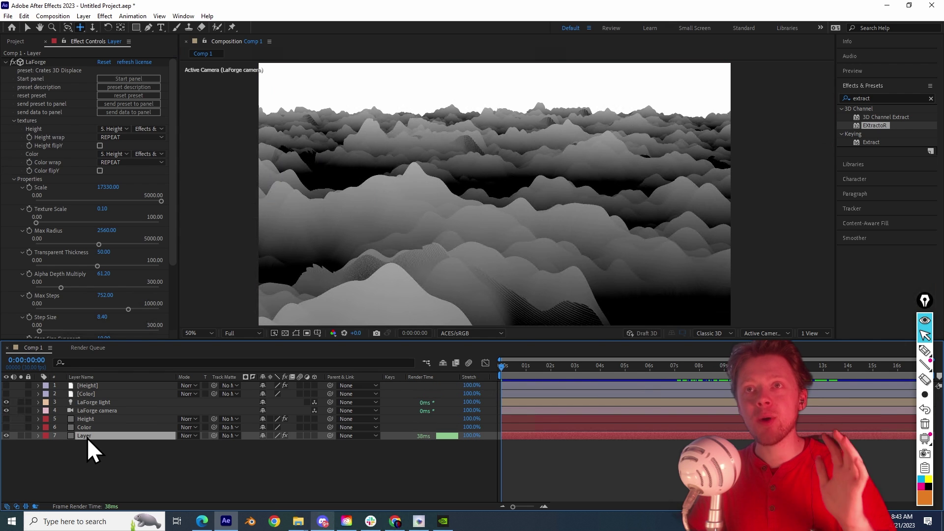
{"action": "left_click", "coordinate": [113, 129]}
{"action": "left_click", "coordinate": [131, 154]}
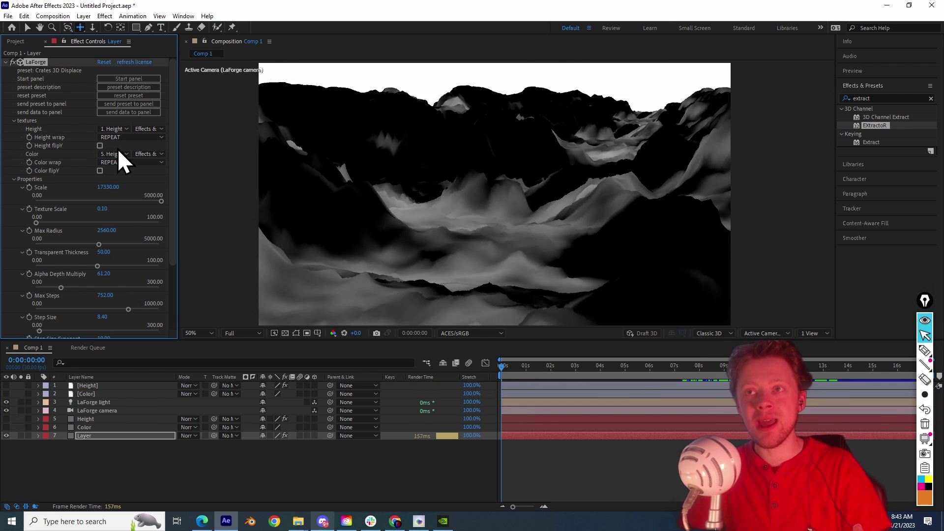
Step: Set the LaForge effect's Color texture to 2. Color and orbit the camera around the textured terrain
{"action": "left_click", "coordinate": [119, 154]}
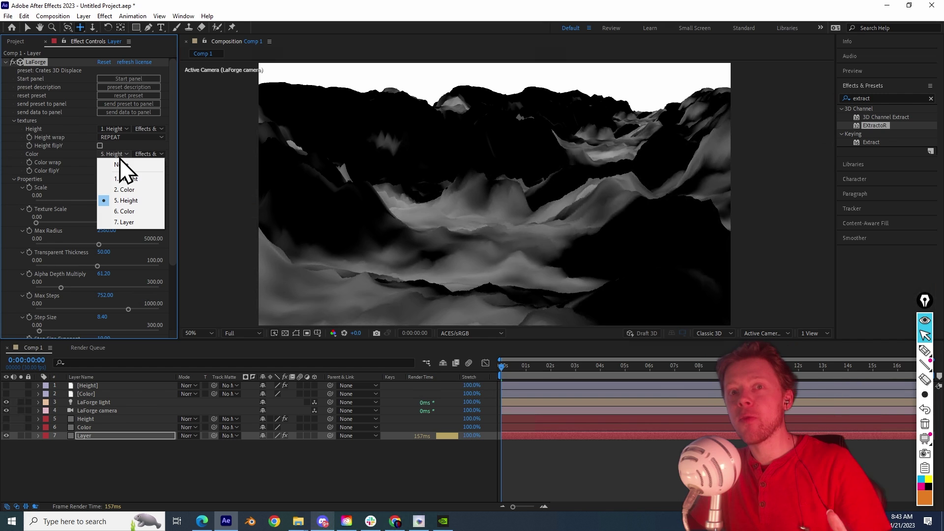
{"action": "left_click", "coordinate": [125, 190]}
{"action": "key", "text": "1"}
{"action": "left_click_drag", "start_coordinate": [455, 206], "coordinate": [337, 258]}
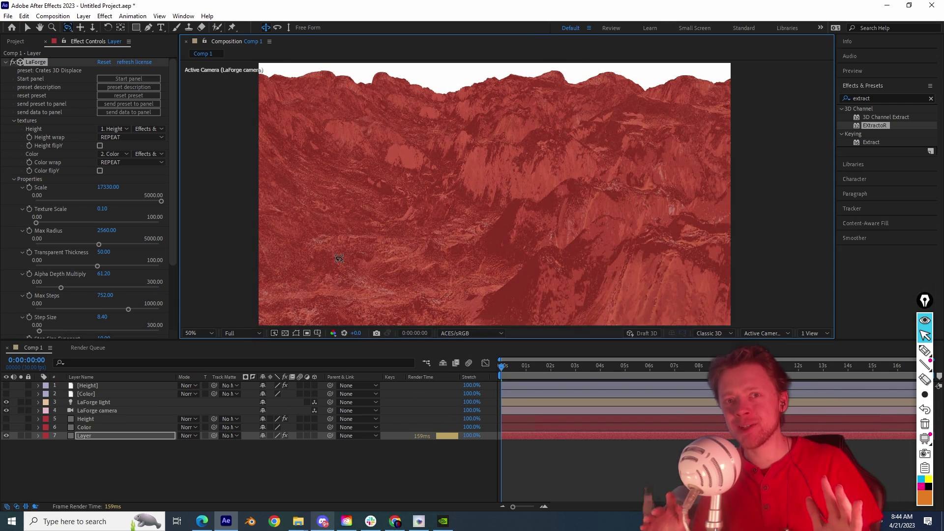
Step: Enable Alpha as Depth in the LaForge effect's Utility settings and toggle the composition's transparency grid
{"action": "left_click", "coordinate": [80, 299]}
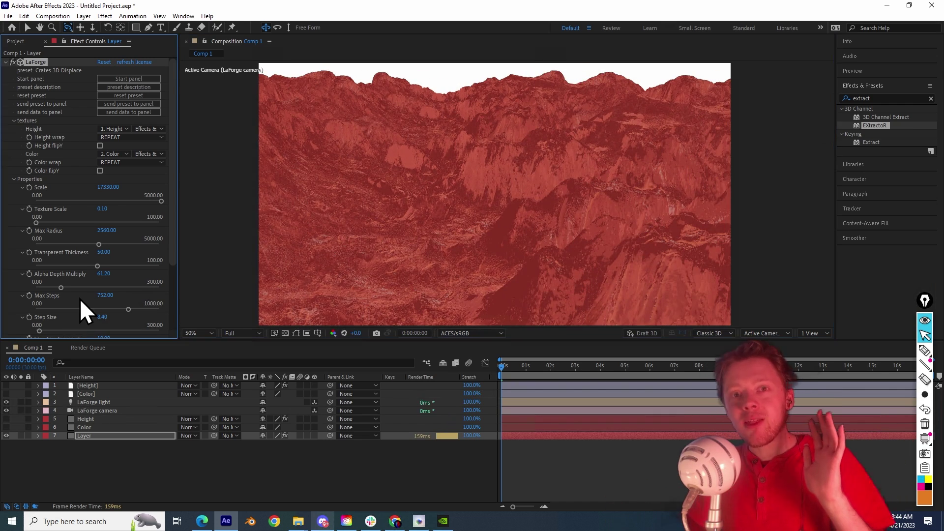
{"action": "scroll", "coordinate": [80, 299], "scroll_direction": "down", "scroll_amount": 4}
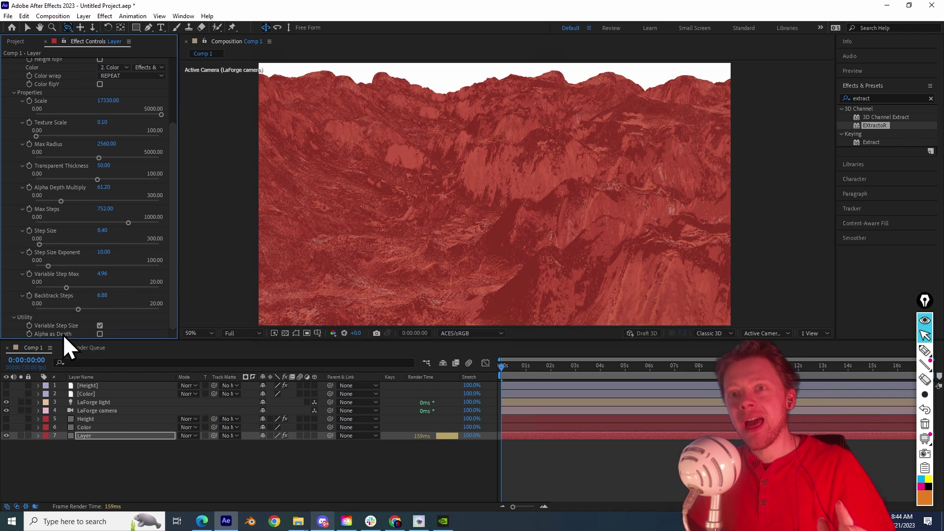
{"action": "left_click", "coordinate": [101, 335]}
{"action": "left_click_drag", "start_coordinate": [379, 244], "coordinate": [345, 327]}
{"action": "left_click", "coordinate": [286, 334]}
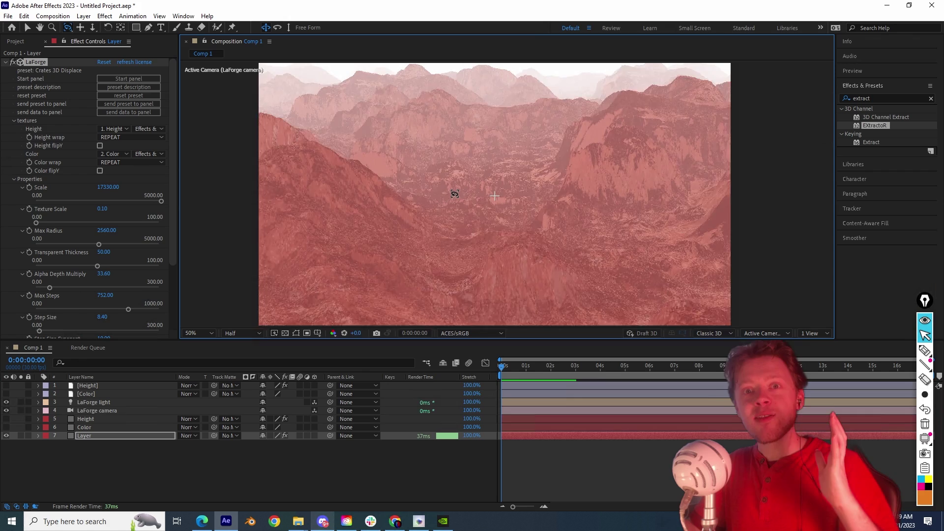
{"action": "mouse_move", "coordinate": [453, 193]}
{"action": "left_mouse_down"}
{"action": "mouse_move", "coordinate": [466, 191]}
{"action": "mouse_move", "coordinate": [453, 193]}
{"action": "left_mouse_up"}
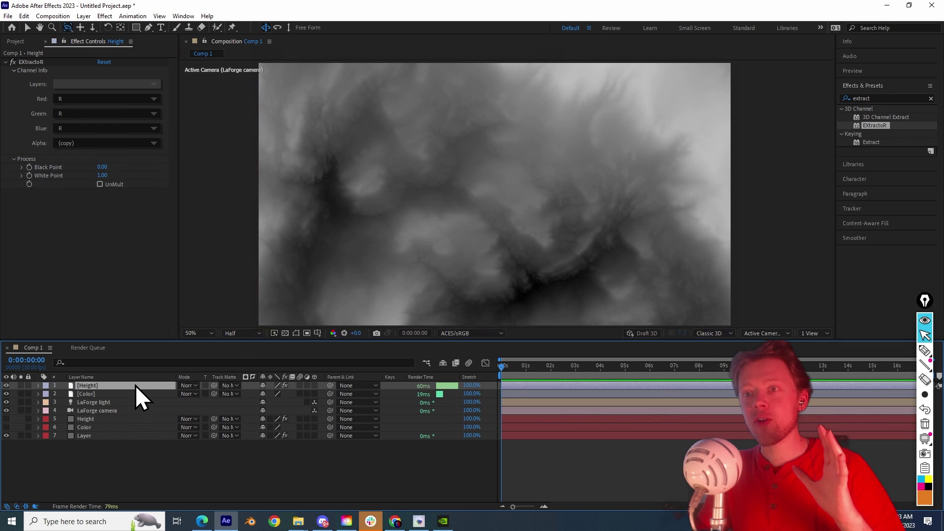
Step: Pre-compose the Height image layer as Height Comp 1, leaving all attributes in Comp 1
{"action": "right_click", "coordinate": [135, 386]}
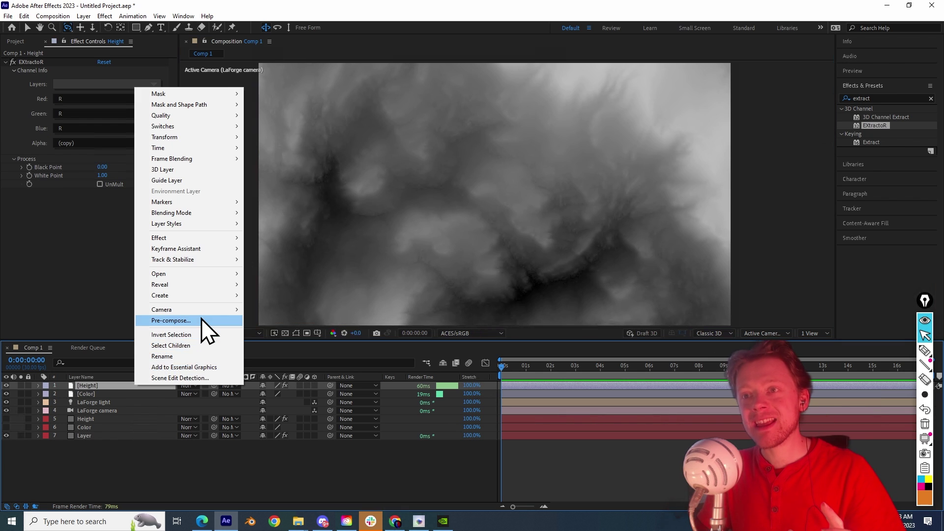
{"action": "left_click", "coordinate": [202, 320]}
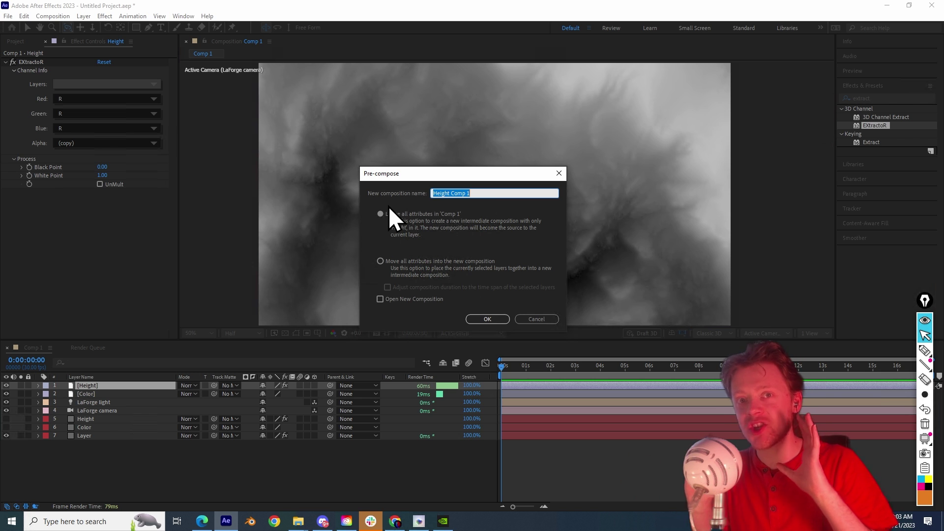
{"action": "key", "text": "Return"}
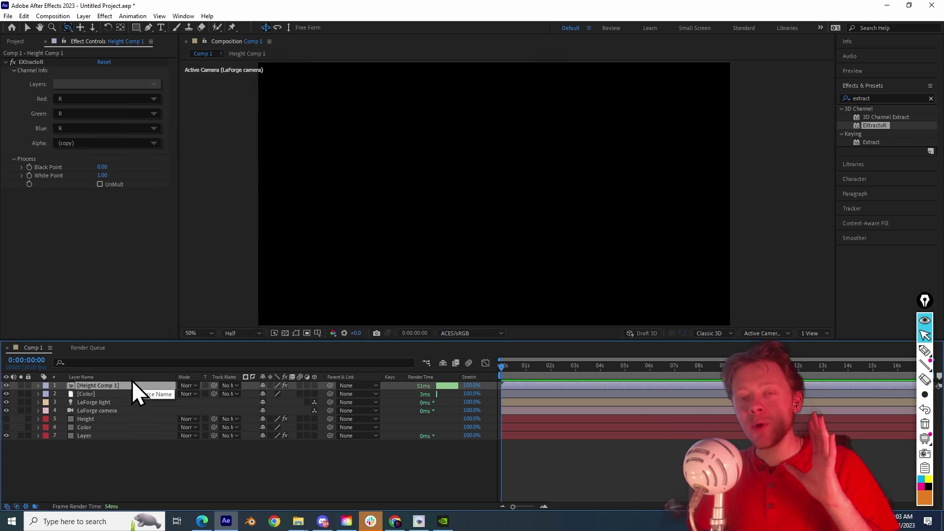
Step: Move the EXtractoR effect from the Height Comp 1 layer onto the Height layer inside that precomp
{"action": "left_click", "coordinate": [29, 64]}
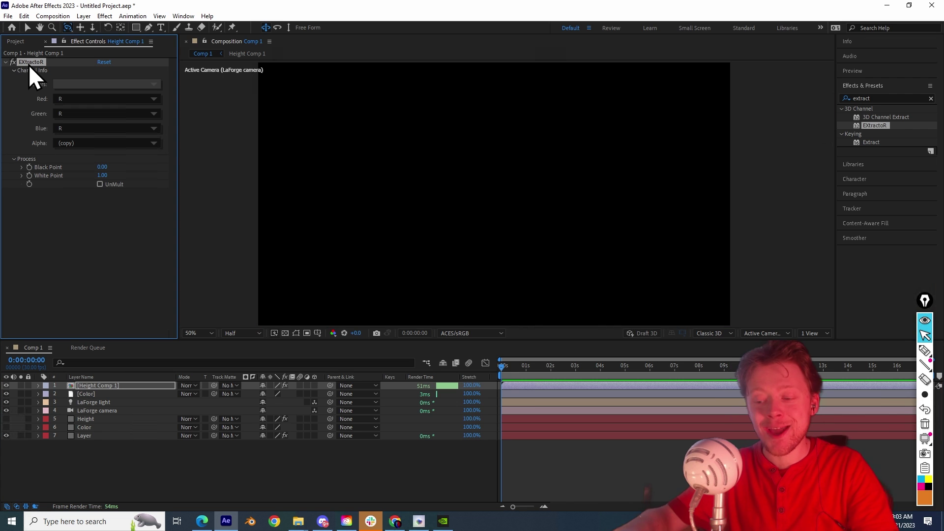
{"action": "key", "text": "Delete"}
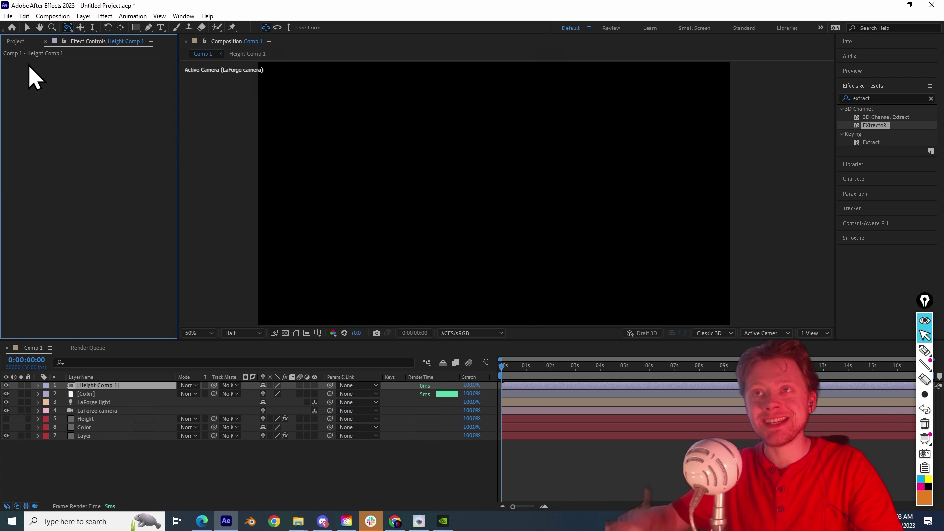
{"action": "left_click", "coordinate": [233, 55]}
{"action": "left_click", "coordinate": [108, 388]}
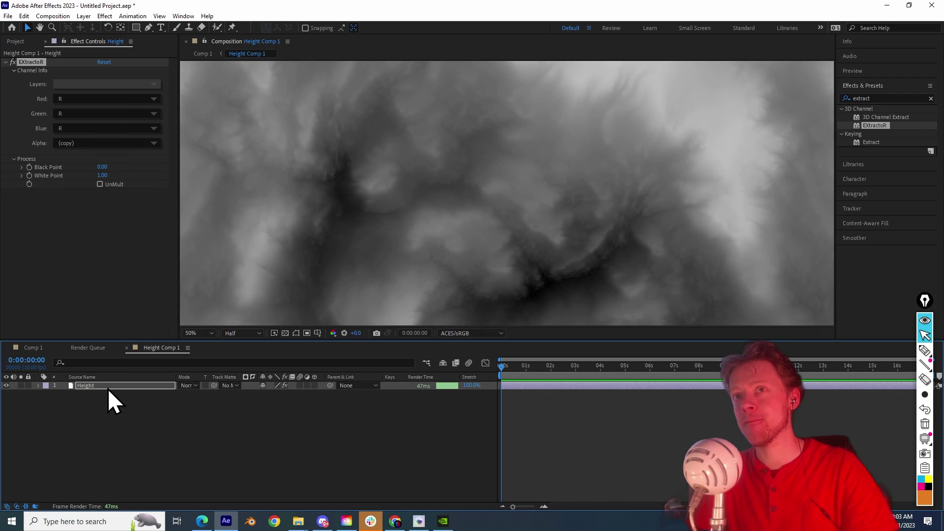
{"action": "scroll", "coordinate": [336, 202], "scroll_direction": "down", "scroll_amount": 1}
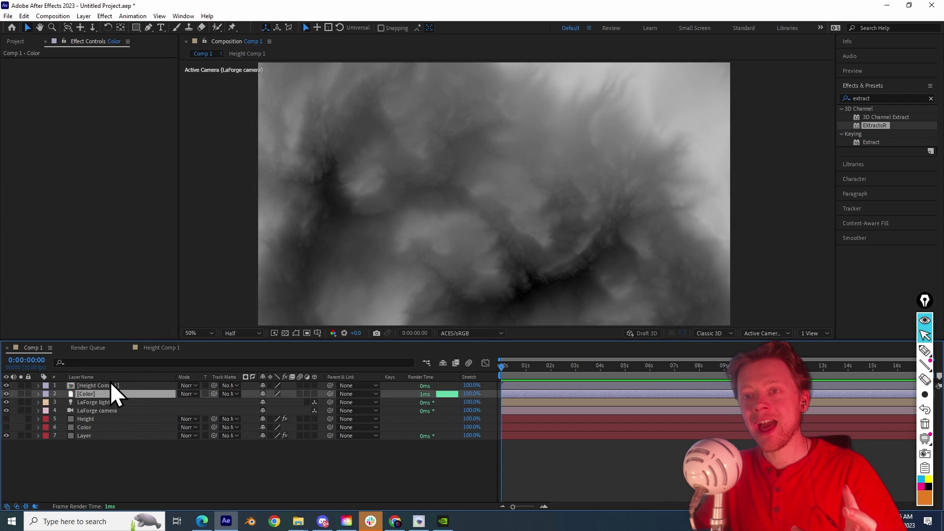
Step: Pre-compose the Color image layer as Color Shading, leaving all attributes in Comp 1
{"action": "right_click", "coordinate": [108, 392]}
{"action": "left_click", "coordinate": [148, 328]}
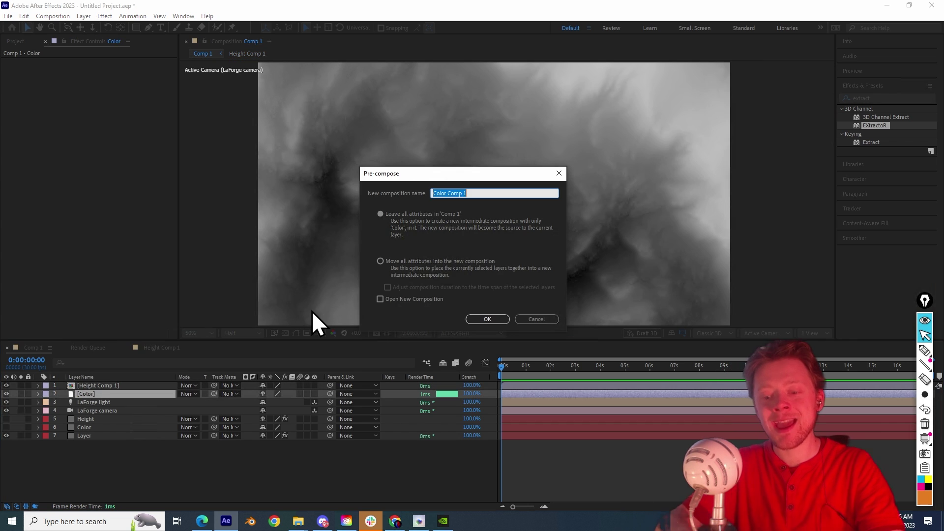
{"action": "type", "text": "Color Shading"}
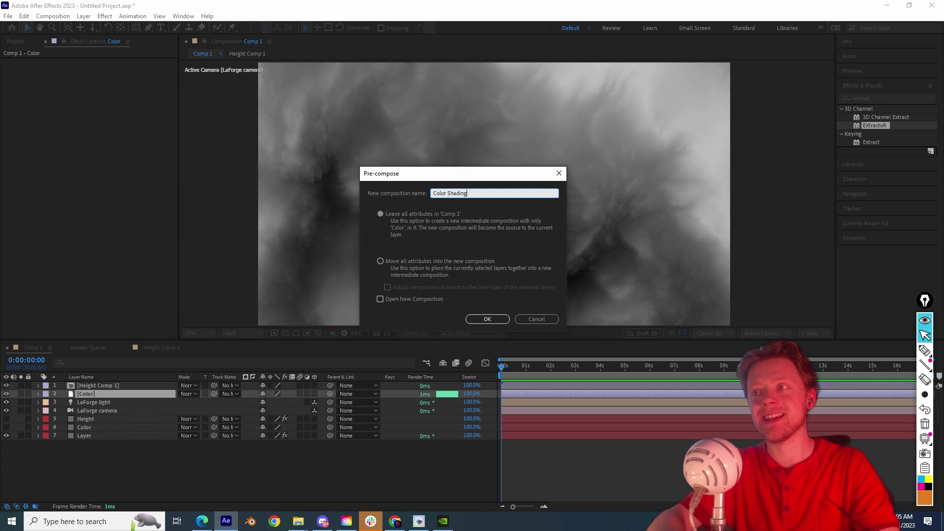
{"action": "left_click", "coordinate": [480, 320]}
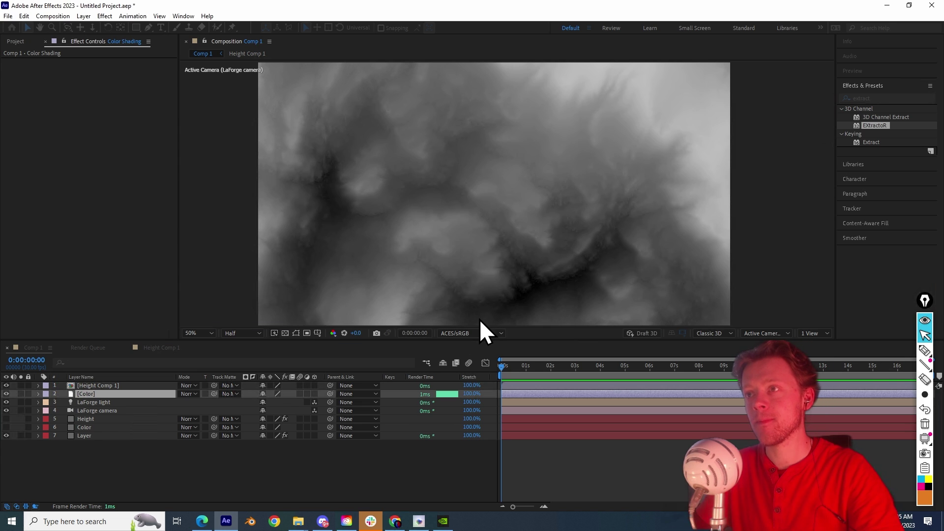
Step: Copy the Height Comp 1 layer into the Color Shading composition above the Color layer
{"action": "left_click", "coordinate": [107, 388]}
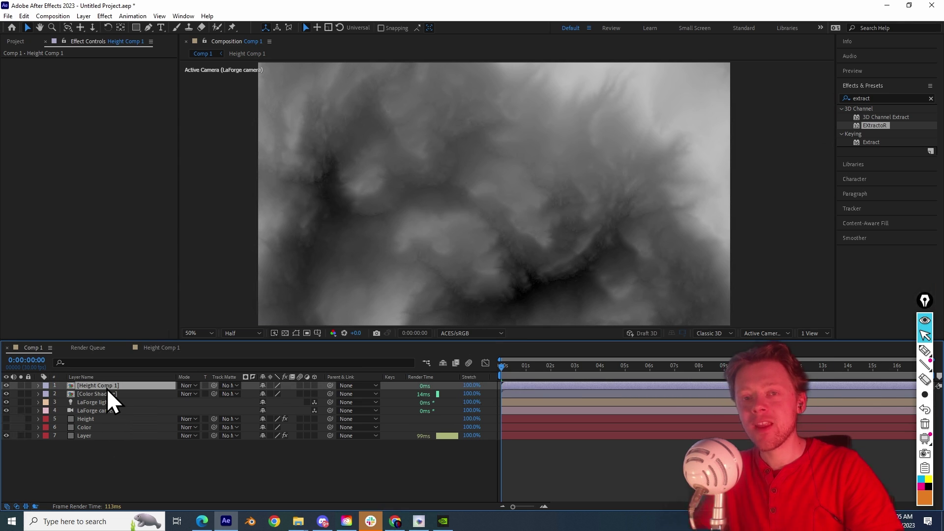
{"action": "double_click", "coordinate": [107, 395]}
{"action": "key", "text": "ctrl+v"}
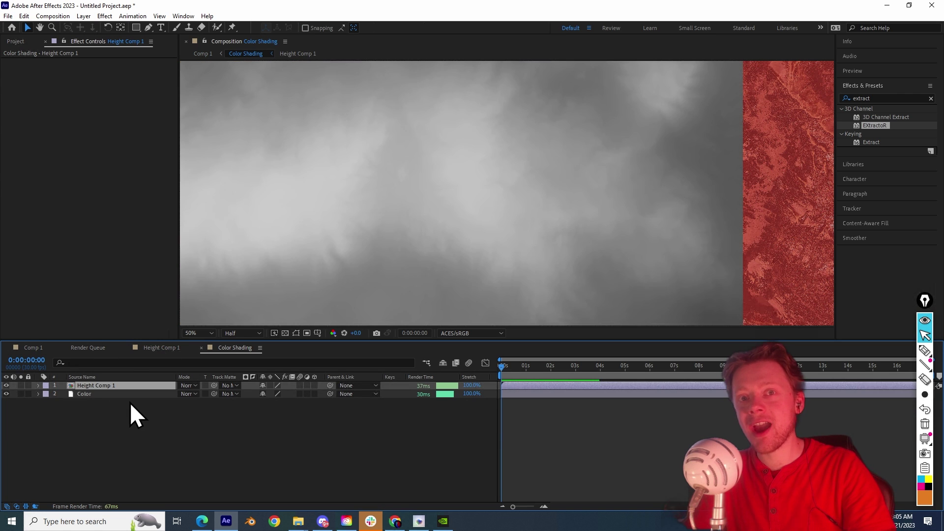
Step: Fit the Height Comp 1 layer to the Color Shading composition
{"action": "scroll", "coordinate": [476, 196], "scroll_direction": "down", "scroll_amount": 4}
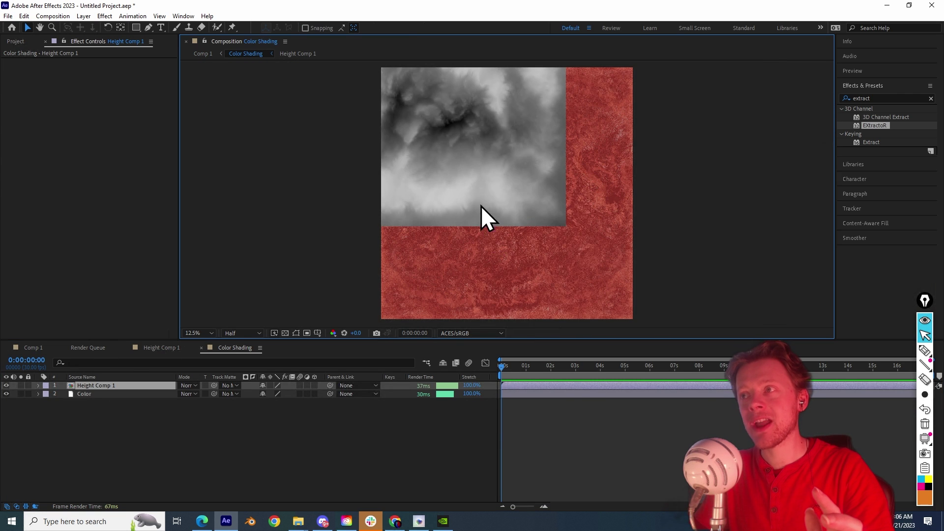
{"action": "right_click", "coordinate": [475, 187]}
{"action": "mouse_move", "coordinate": [519, 237]}
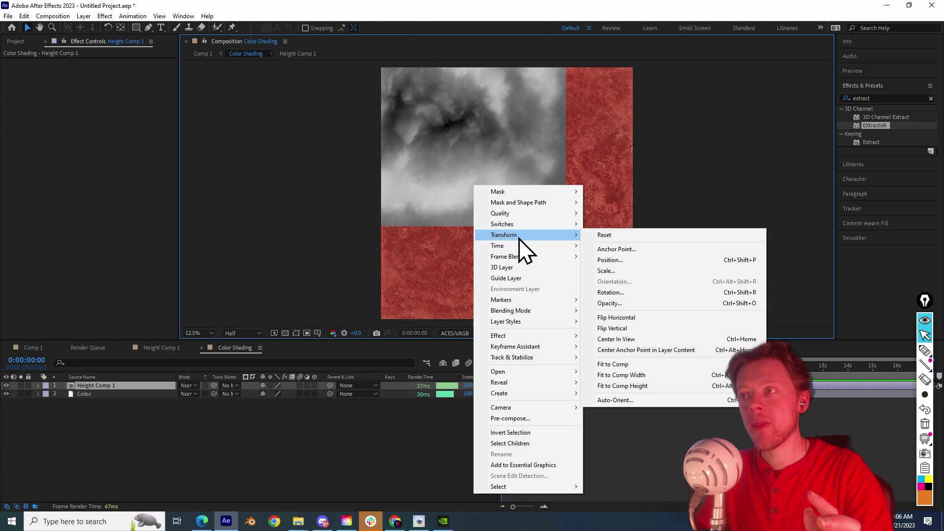
{"action": "left_click", "coordinate": [637, 364]}
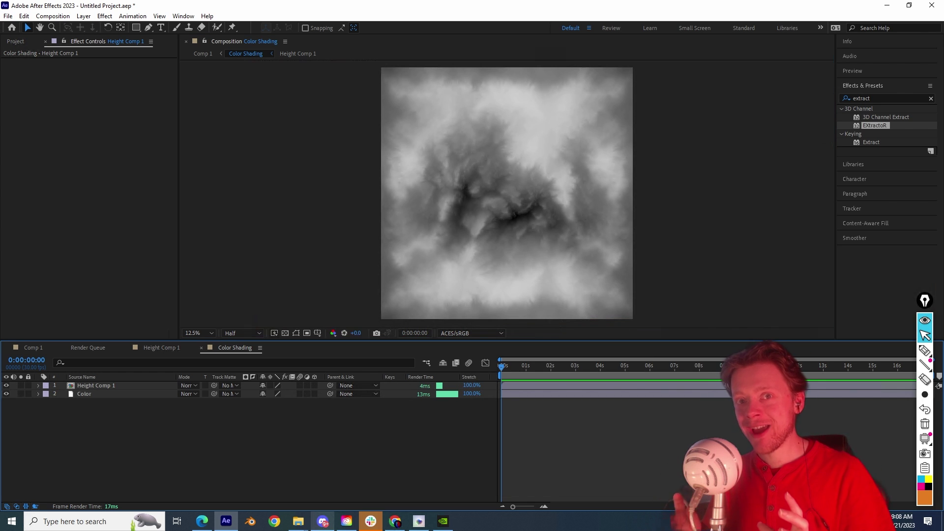
Step: Apply the LaForge preset Crates Height Relight to the Height Comp 1 layer and close the preset library
{"action": "left_click", "coordinate": [182, 17]}
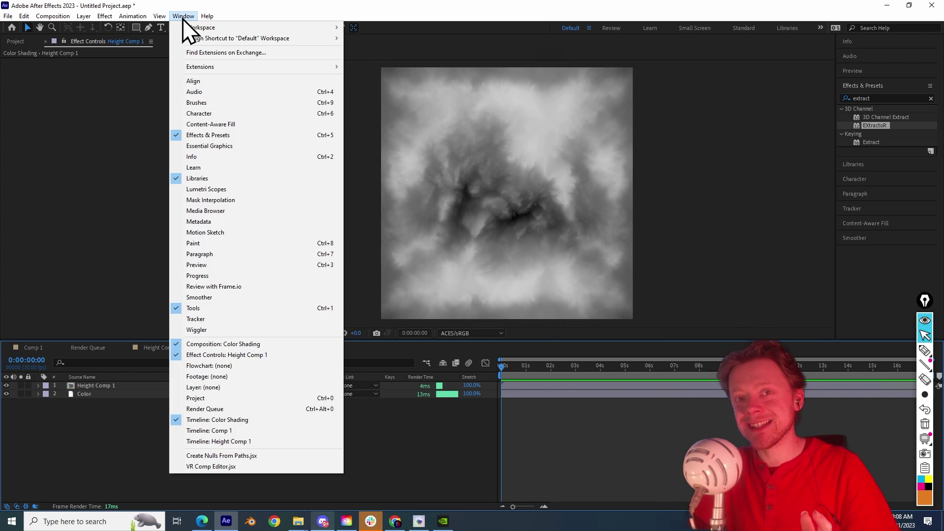
{"action": "mouse_move", "coordinate": [222, 68]}
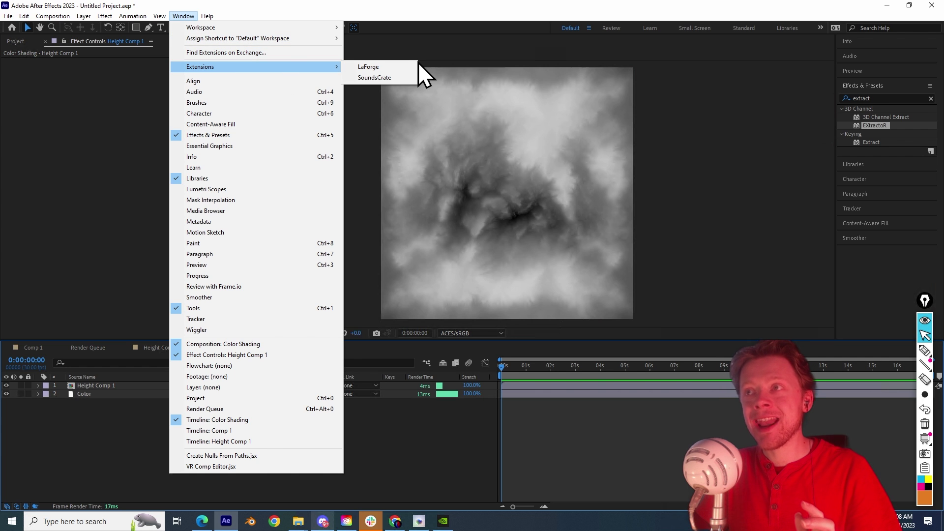
{"action": "left_click", "coordinate": [402, 67]}
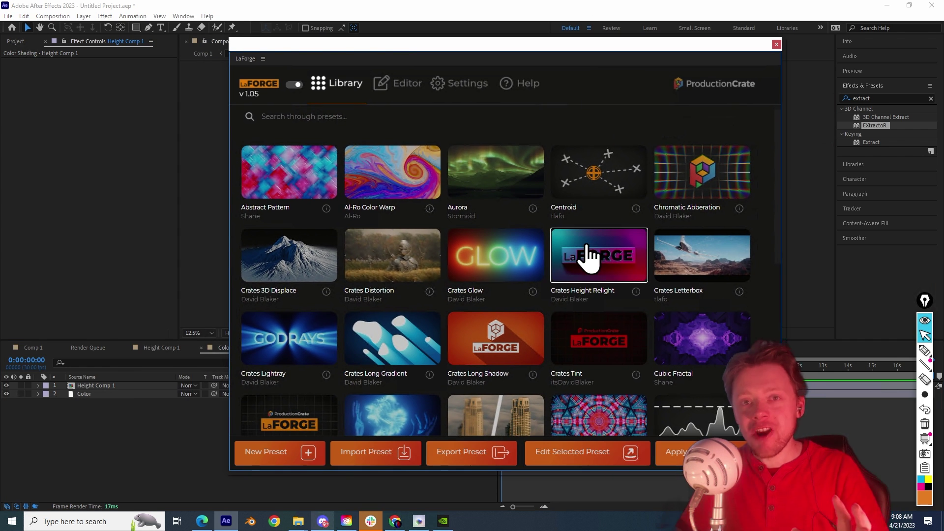
{"action": "left_click", "coordinate": [601, 261]}
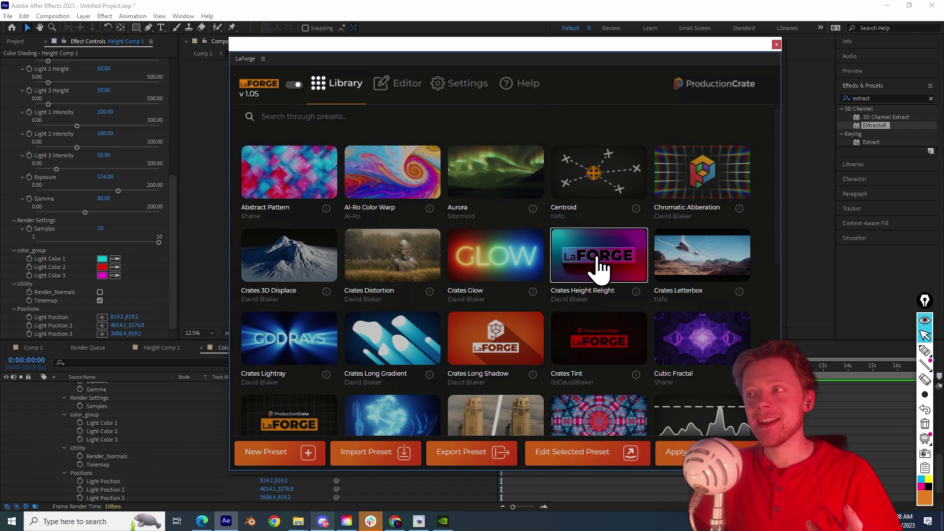
{"action": "left_click", "coordinate": [776, 45]}
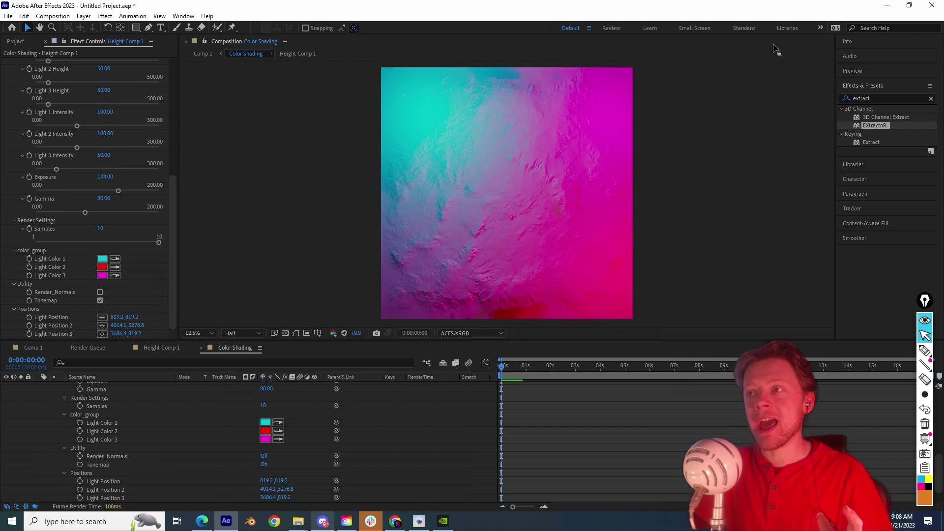
Step: Raise the Height Scale of the Crates Height Relight effect to 100
{"action": "scroll", "coordinate": [529, 197], "scroll_direction": "up", "scroll_amount": 4}
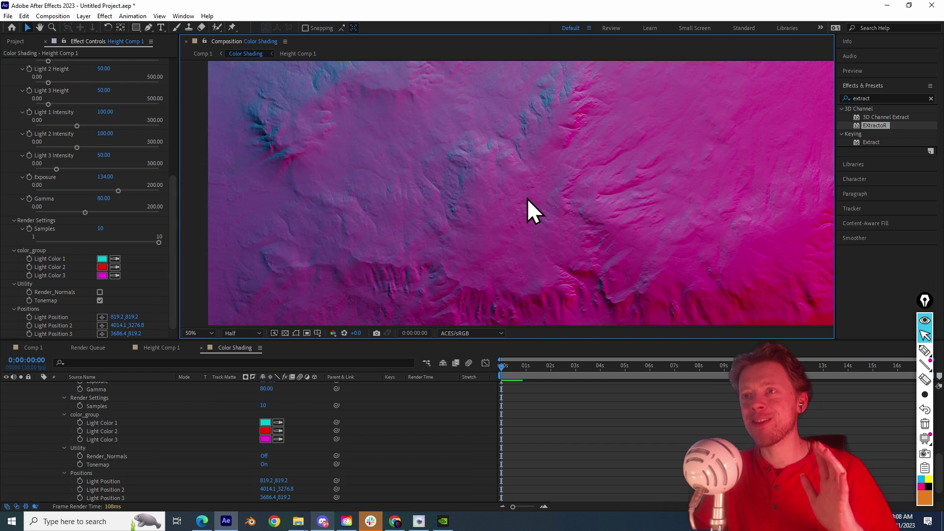
{"action": "left_click_drag", "start_coordinate": [499, 173], "coordinate": [391, 259]}
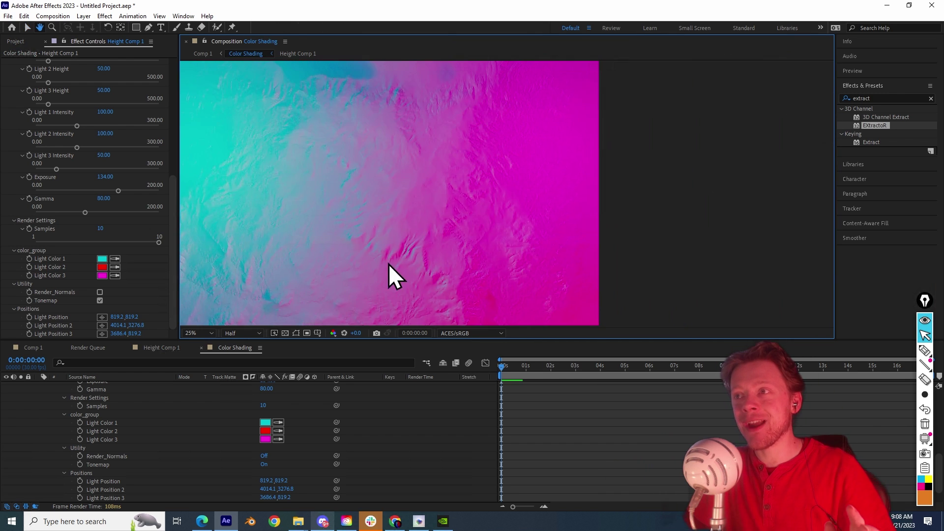
{"action": "scroll", "coordinate": [392, 260], "scroll_direction": "up", "scroll_amount": 1}
{"action": "left_click_drag", "start_coordinate": [440, 215], "coordinate": [515, 242]}
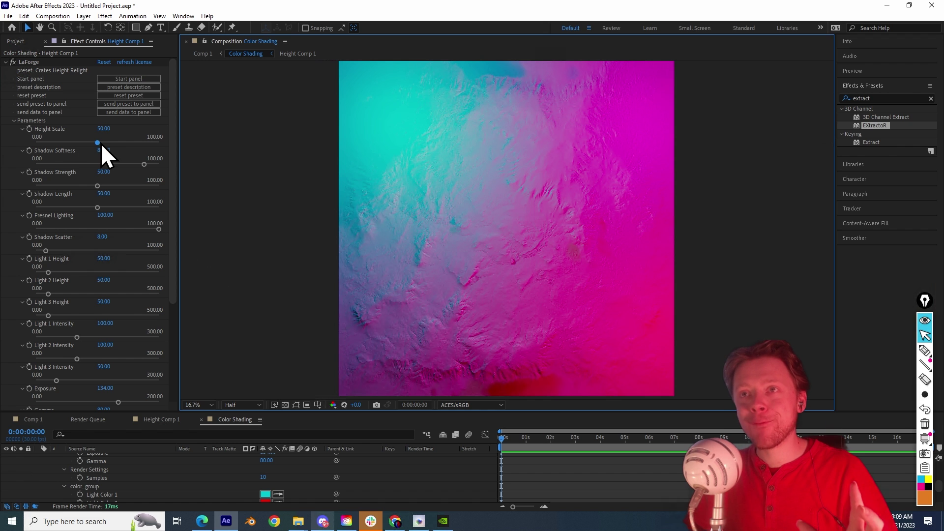
{"action": "left_click_drag", "start_coordinate": [101, 143], "coordinate": [173, 143]}
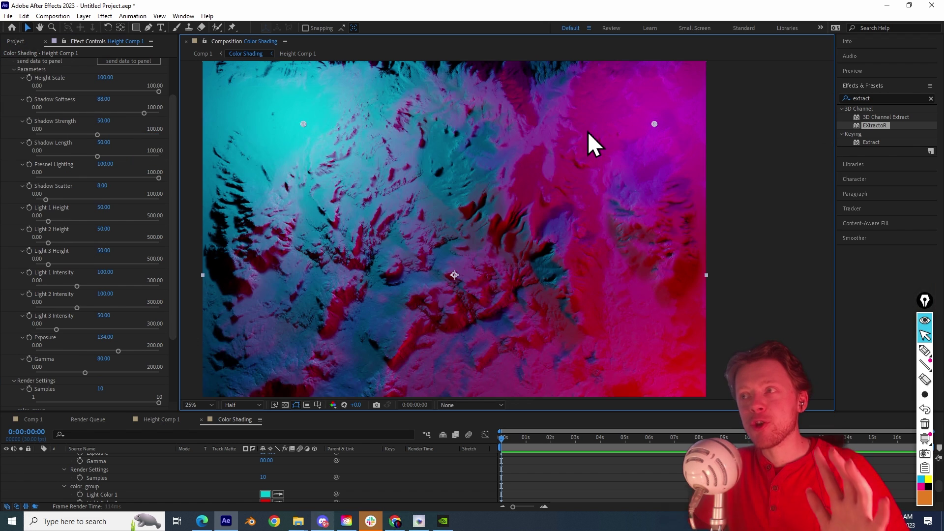
Step: Examine the shadows and surface detail of the relit terrain at close range across the composition
{"action": "mouse_move", "coordinate": [588, 131]}
{"action": "left_mouse_down"}
{"action": "mouse_move", "coordinate": [330, 194]}
{"action": "mouse_move", "coordinate": [237, 252]}
{"action": "mouse_move", "coordinate": [250, 374]}
{"action": "mouse_move", "coordinate": [477, 412]}
{"action": "mouse_move", "coordinate": [674, 238]}
{"action": "mouse_move", "coordinate": [589, 90]}
{"action": "mouse_move", "coordinate": [384, 120]}
{"action": "mouse_move", "coordinate": [491, 322]}
{"action": "mouse_move", "coordinate": [477, 449]}
{"action": "mouse_move", "coordinate": [228, 352]}
{"action": "mouse_move", "coordinate": [641, 166]}
{"action": "mouse_move", "coordinate": [534, 67]}
{"action": "mouse_move", "coordinate": [609, 183]}
{"action": "mouse_move", "coordinate": [631, 238]}
{"action": "mouse_move", "coordinate": [624, 248]}
{"action": "left_mouse_up"}
{"action": "scroll", "coordinate": [598, 234], "scroll_direction": "up", "scroll_amount": 3}
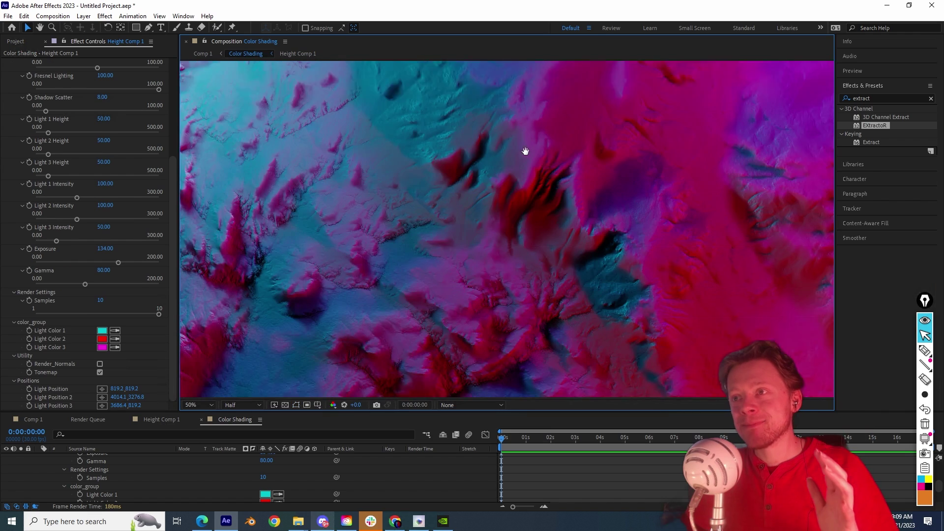
{"action": "left_click_drag", "start_coordinate": [529, 145], "coordinate": [675, 298]}
{"action": "scroll", "coordinate": [405, 220], "scroll_direction": "down", "scroll_amount": 1}
{"action": "left_click_drag", "start_coordinate": [405, 220], "coordinate": [565, 220]}
{"action": "left_click_drag", "start_coordinate": [406, 162], "coordinate": [204, 64]}
{"action": "left_click_drag", "start_coordinate": [565, 284], "coordinate": [281, 137]}
{"action": "scroll", "coordinate": [560, 249], "scroll_direction": "down", "scroll_amount": 1}
{"action": "left_click_drag", "start_coordinate": [560, 249], "coordinate": [408, 247]}
{"action": "left_click", "coordinate": [345, 253]}
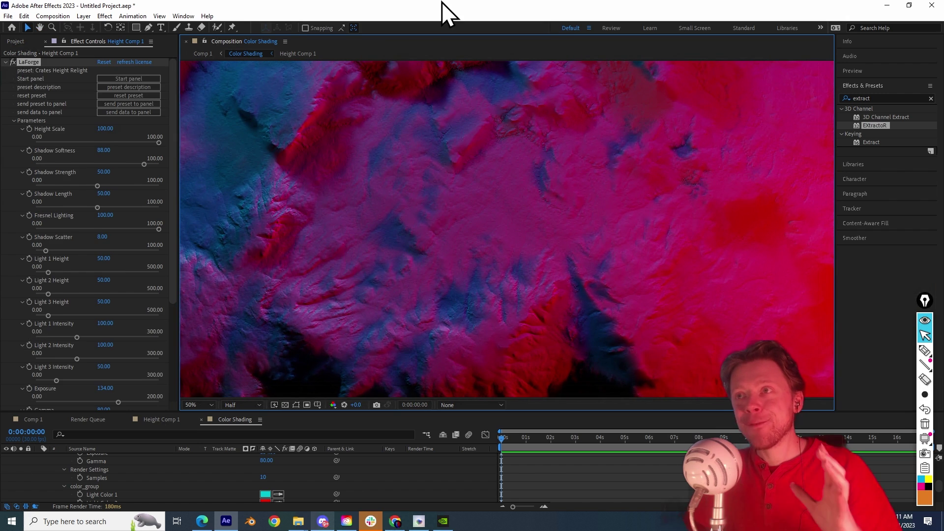
{"action": "left_click", "coordinate": [209, 54]}
{"action": "left_click", "coordinate": [68, 28]}
{"action": "left_click_drag", "start_coordinate": [482, 229], "coordinate": [711, 245]}
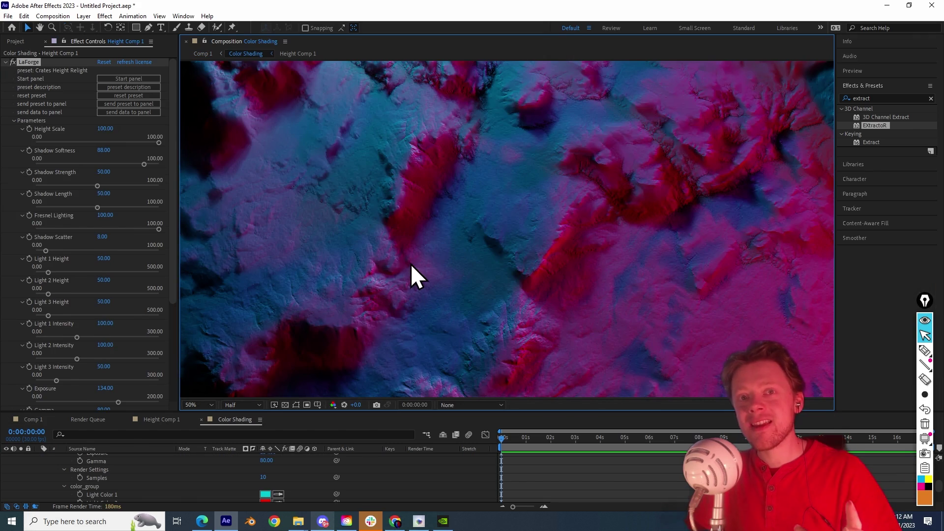
{"action": "left_click_drag", "start_coordinate": [409, 265], "coordinate": [350, 346]}
{"action": "left_click_drag", "start_coordinate": [438, 251], "coordinate": [320, 191]}
{"action": "left_click_drag", "start_coordinate": [355, 325], "coordinate": [359, 240]}
{"action": "left_click_drag", "start_coordinate": [343, 308], "coordinate": [396, 317]}
{"action": "left_click_drag", "start_coordinate": [450, 277], "coordinate": [426, 184]}
{"action": "scroll", "coordinate": [427, 185], "scroll_direction": "up", "scroll_amount": 2}
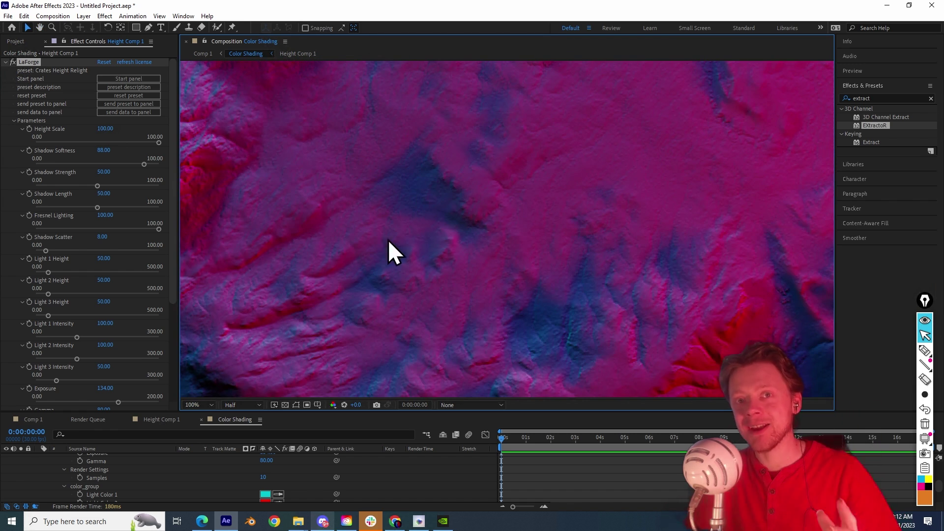
{"action": "scroll", "coordinate": [395, 234], "scroll_direction": "down", "scroll_amount": 2}
Step: Send the Crates Height Relight preset to the LaForge editor and find the shadowStepSize line in its code
{"action": "left_click", "coordinate": [175, 196]}
{"action": "scroll", "coordinate": [175, 196], "scroll_direction": "down", "scroll_amount": 5}
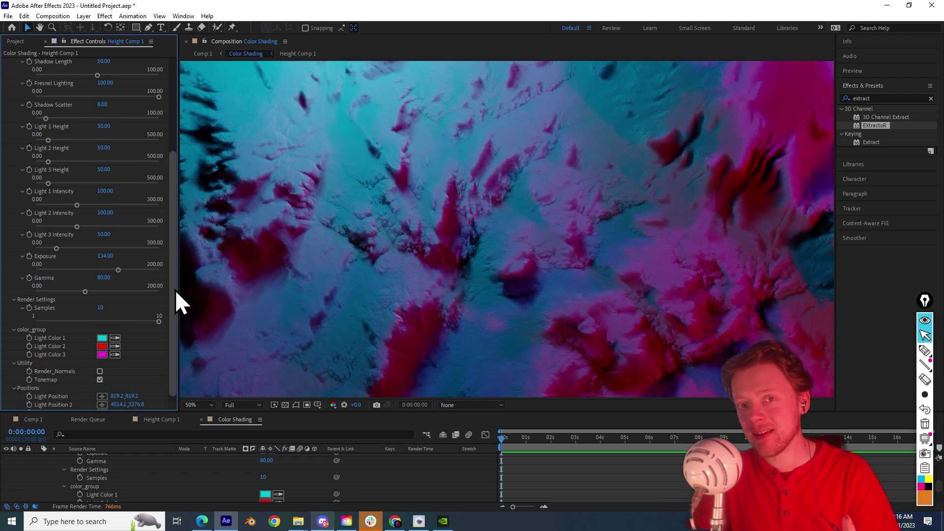
{"action": "scroll", "coordinate": [175, 290], "scroll_direction": "up", "scroll_amount": 3}
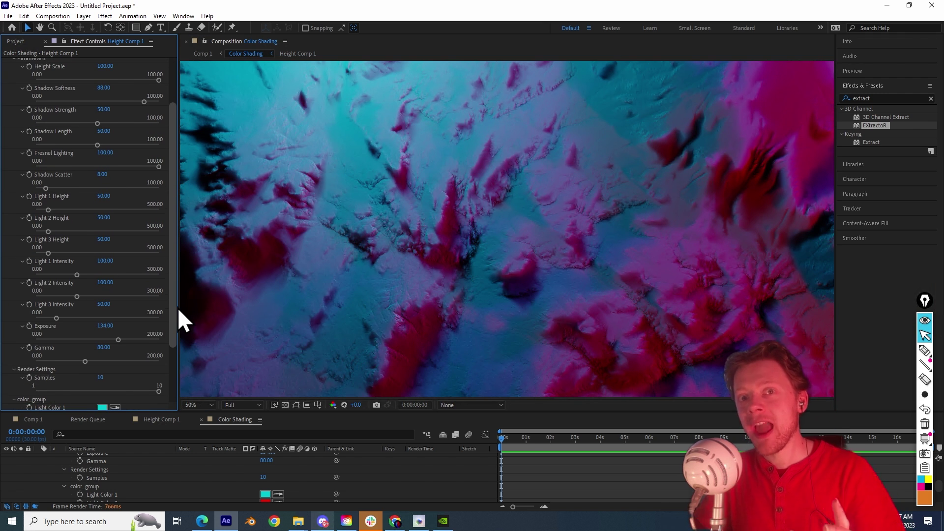
{"action": "scroll", "coordinate": [178, 305], "scroll_direction": "up", "scroll_amount": 3}
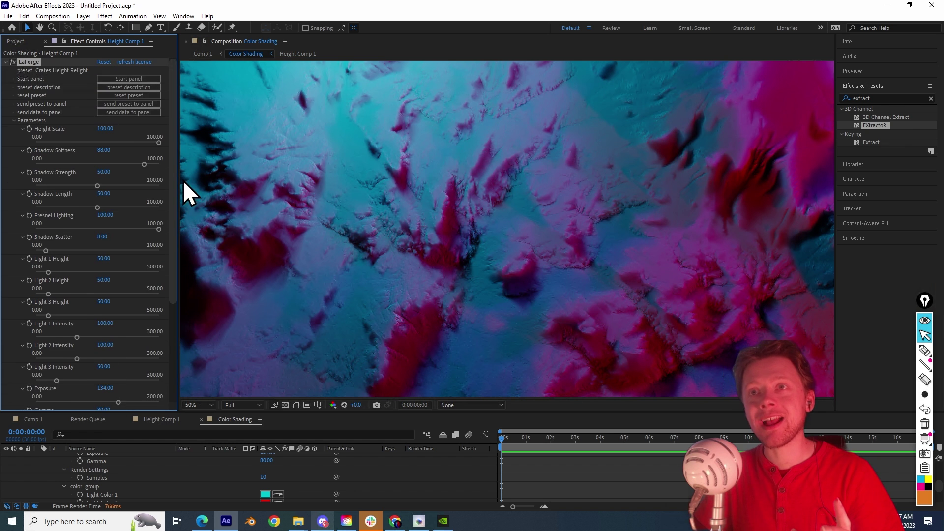
{"action": "left_click", "coordinate": [129, 104]}
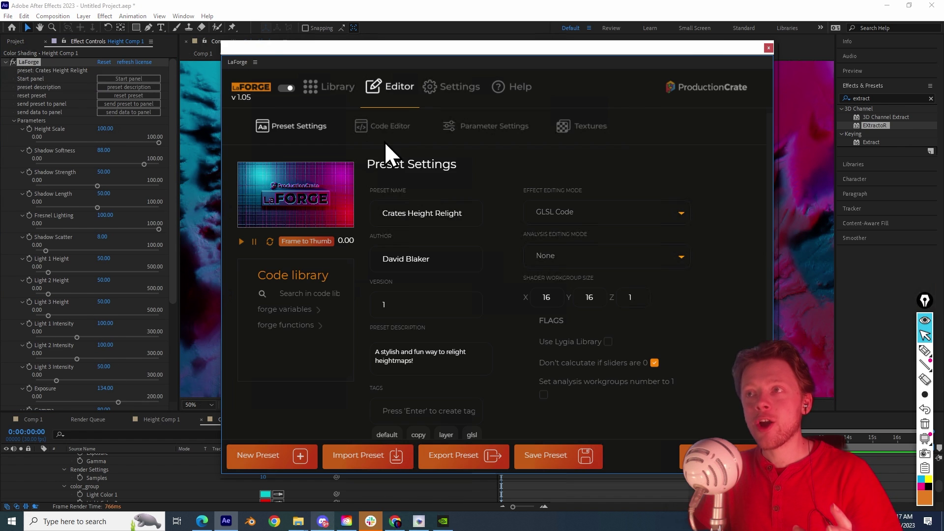
{"action": "left_click", "coordinate": [364, 129]}
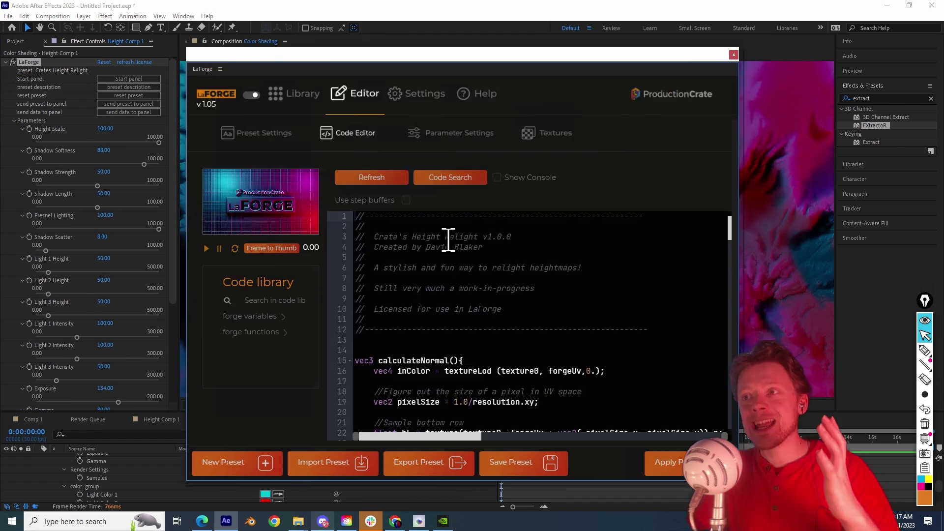
{"action": "scroll", "coordinate": [451, 241], "scroll_direction": "down", "scroll_amount": 12}
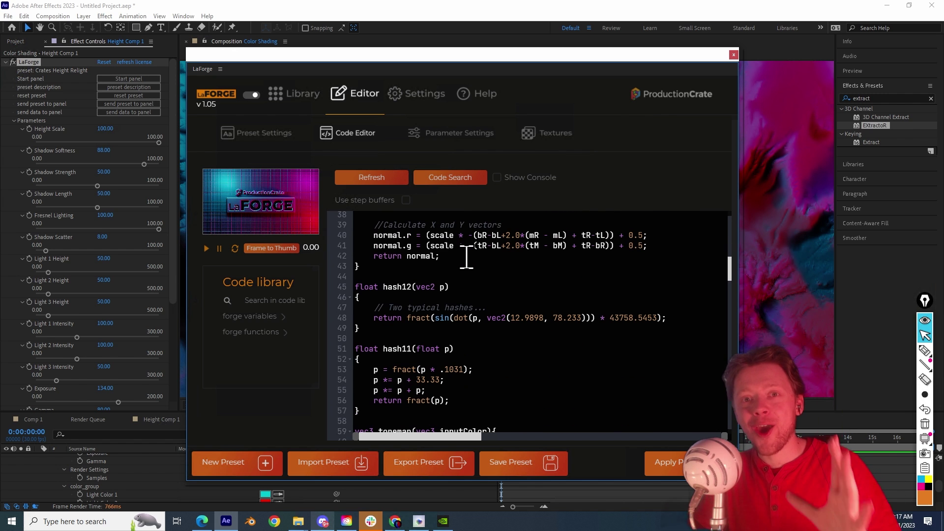
{"action": "scroll", "coordinate": [467, 257], "scroll_direction": "down", "scroll_amount": 5}
{"action": "left_click_drag", "start_coordinate": [455, 54], "coordinate": [436, 356]}
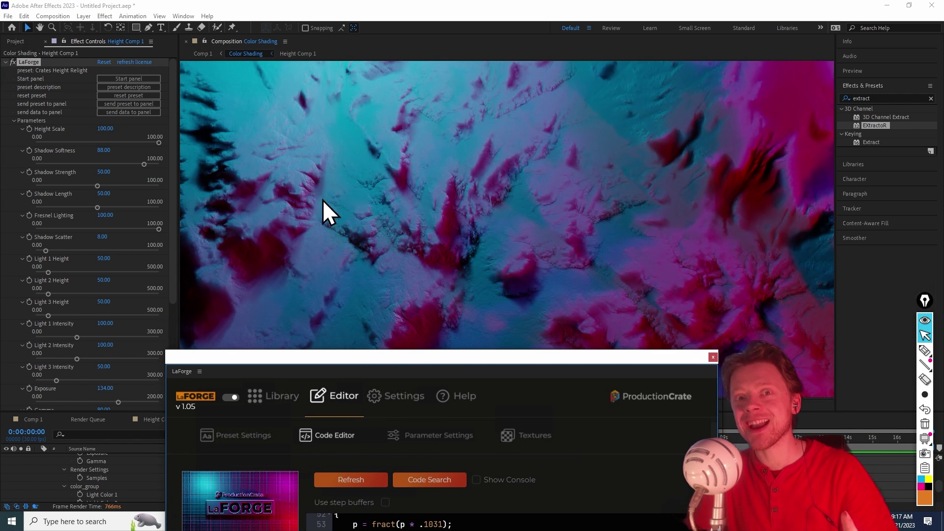
{"action": "scroll", "coordinate": [440, 278], "scroll_direction": "down", "scroll_amount": 18}
{"action": "scroll", "coordinate": [440, 278], "scroll_direction": "down", "scroll_amount": 6}
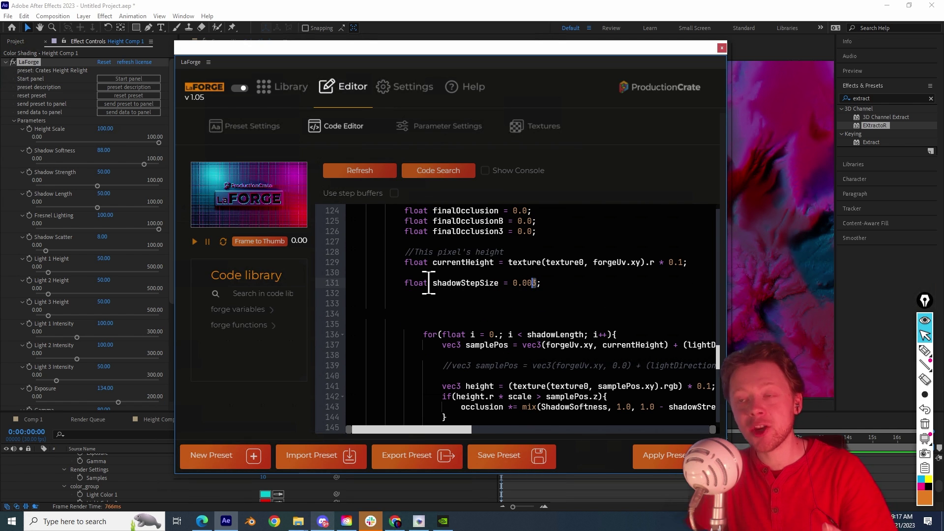
Step: Set shadowStepSize to 0.001 in the preset code and apply the preset to the layer
{"action": "left_click", "coordinate": [552, 281]}
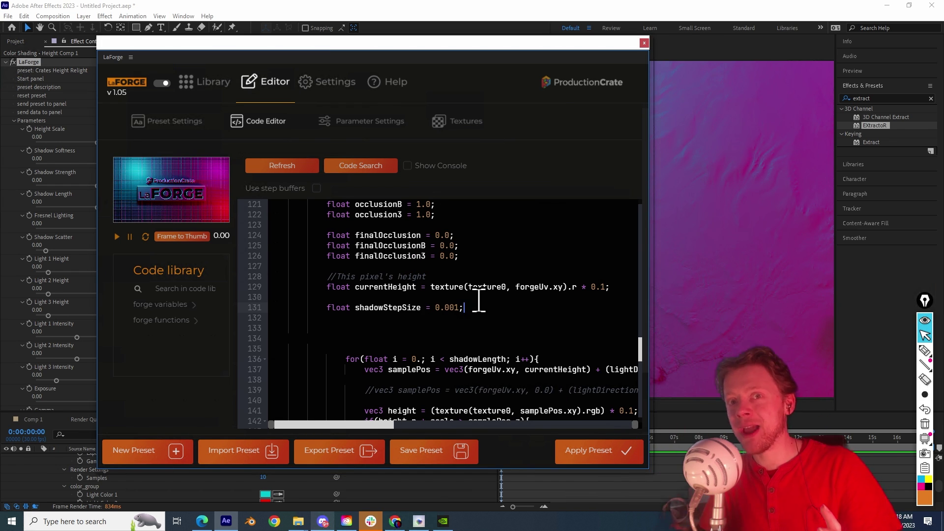
{"action": "scroll", "coordinate": [479, 300], "scroll_direction": "up", "scroll_amount": 1}
{"action": "scroll", "coordinate": [482, 310], "scroll_direction": "up", "scroll_amount": 10}
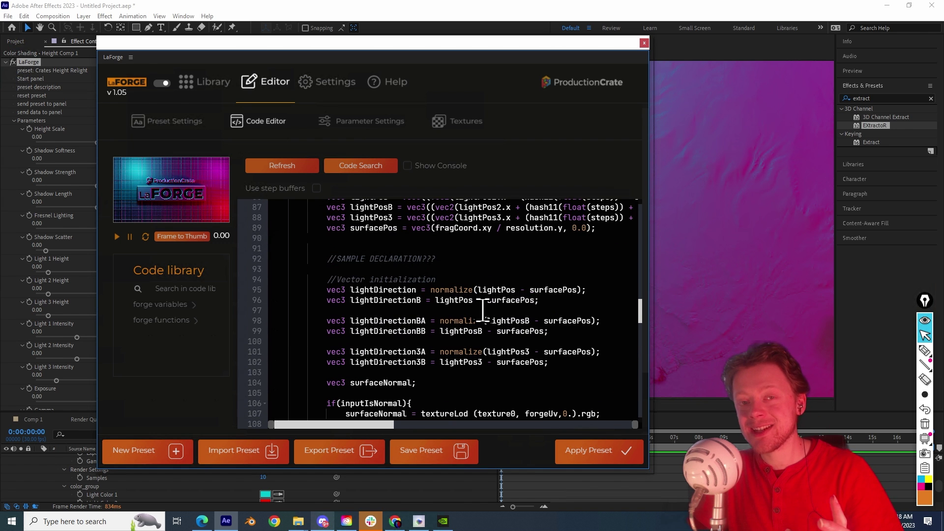
{"action": "scroll", "coordinate": [483, 309], "scroll_direction": "down", "scroll_amount": 11}
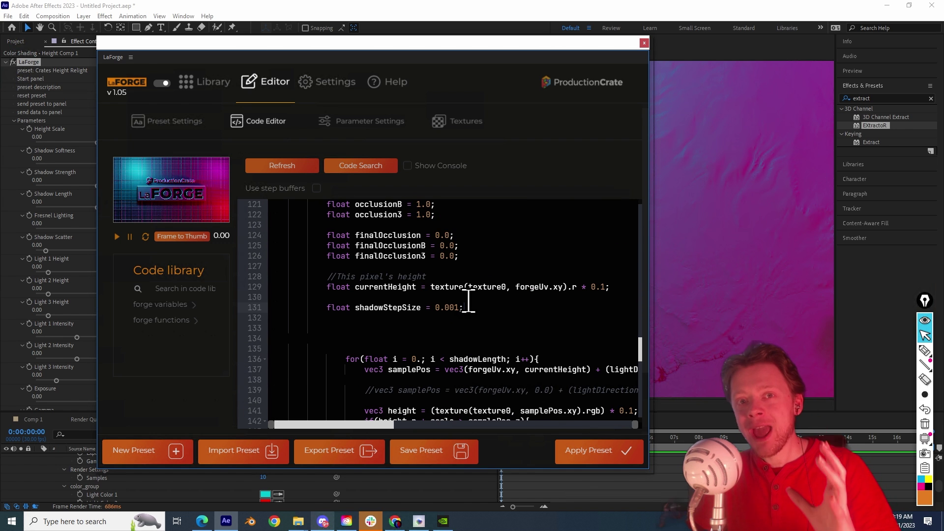
{"action": "left_click", "coordinate": [574, 451]}
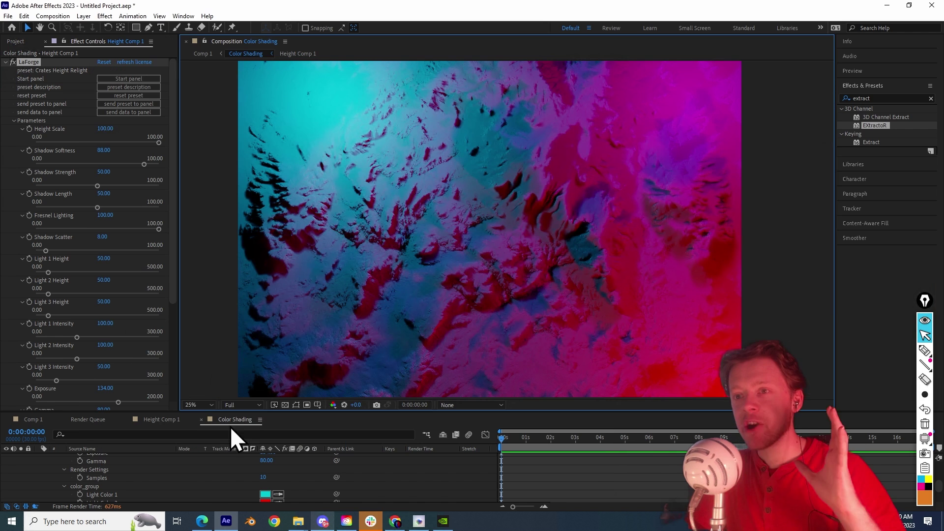
Step: Set the preview resolution to Half and move Light Position to 2943.2, 3751.2 and Light Position 3 to 2814.4, 599.2
{"action": "left_click", "coordinate": [247, 405]}
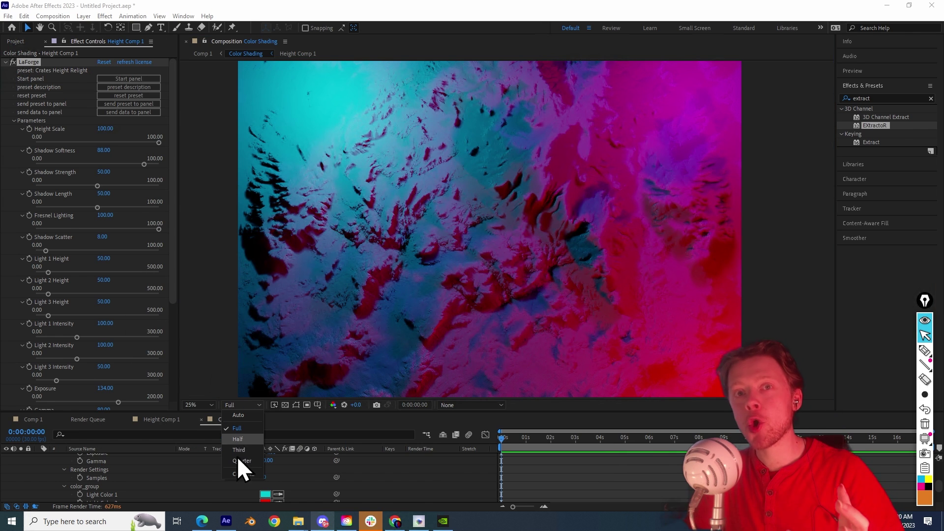
{"action": "left_click", "coordinate": [248, 441]}
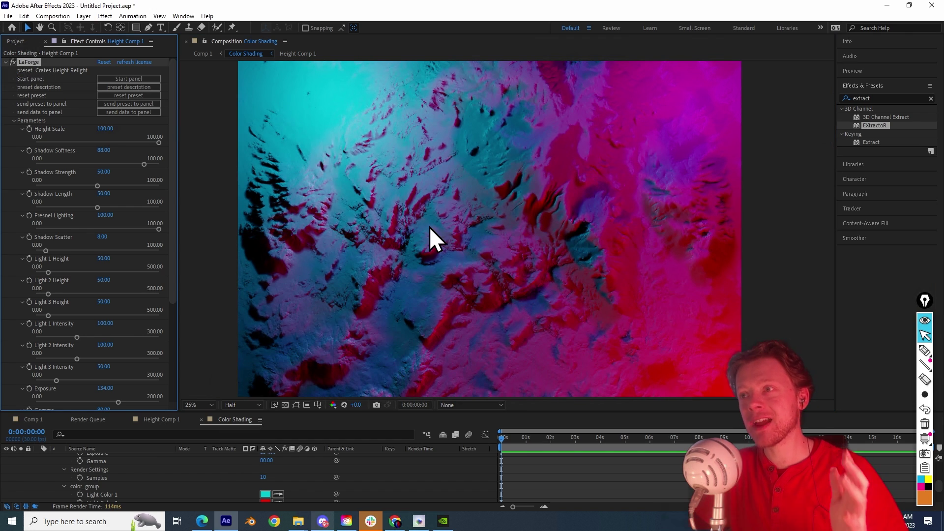
{"action": "key", "text": "comma"}
{"action": "scroll", "coordinate": [43, 119], "scroll_direction": "down", "scroll_amount": 3}
{"action": "key", "text": "period"}
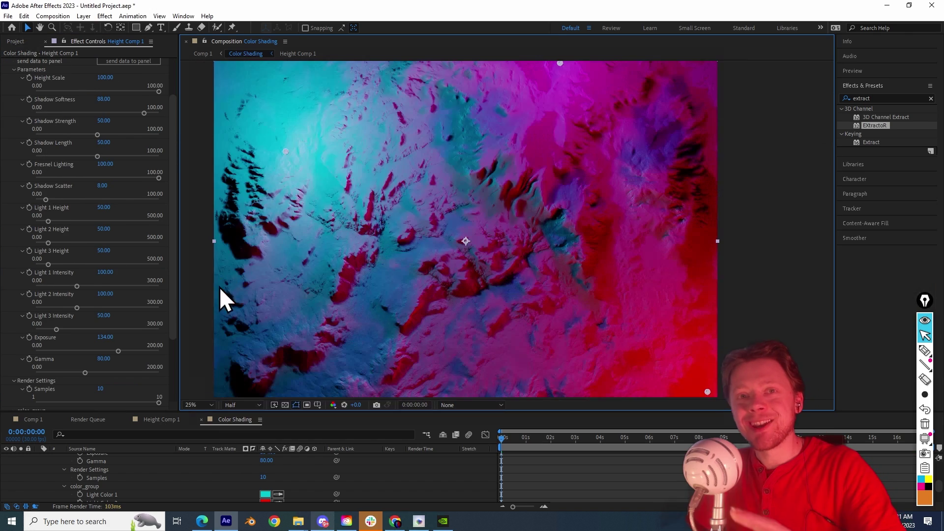
{"action": "mouse_move", "coordinate": [593, 423]}
{"action": "left_mouse_down"}
{"action": "mouse_move", "coordinate": [665, 371]}
{"action": "mouse_move", "coordinate": [588, 214]}
{"action": "mouse_move", "coordinate": [411, 197]}
{"action": "mouse_move", "coordinate": [268, 351]}
{"action": "mouse_move", "coordinate": [489, 467]}
{"action": "mouse_move", "coordinate": [573, 464]}
{"action": "left_mouse_up"}
{"action": "scroll", "coordinate": [61, 357], "scroll_direction": "down", "scroll_amount": 5}
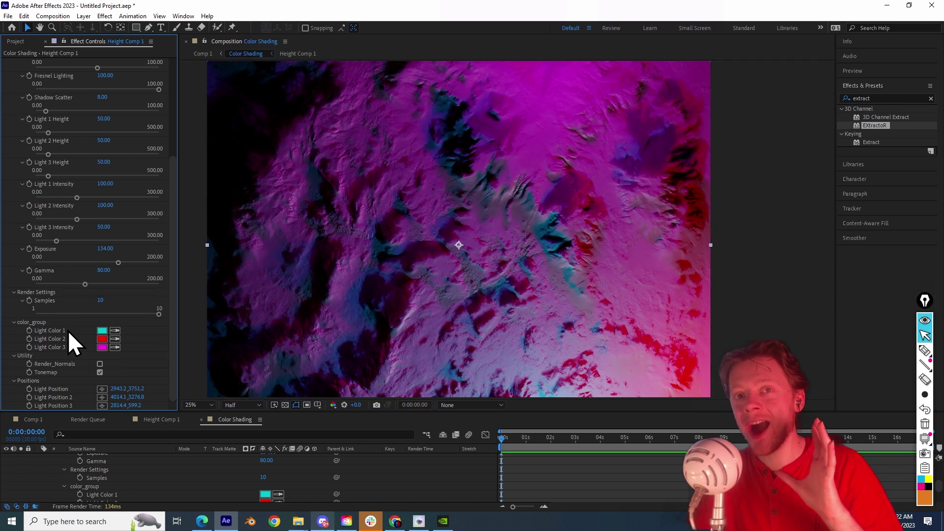
Step: Change Light Color 1 of the Height Relight effect to a near-white light grey
{"action": "left_click", "coordinate": [102, 330]}
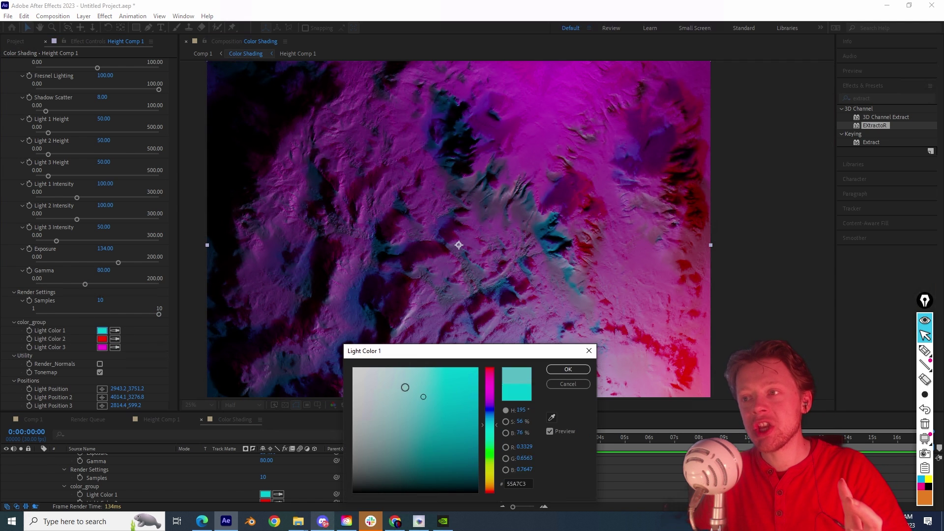
{"action": "left_click_drag", "start_coordinate": [395, 382], "coordinate": [354, 388]}
{"action": "left_click", "coordinate": [571, 372]}
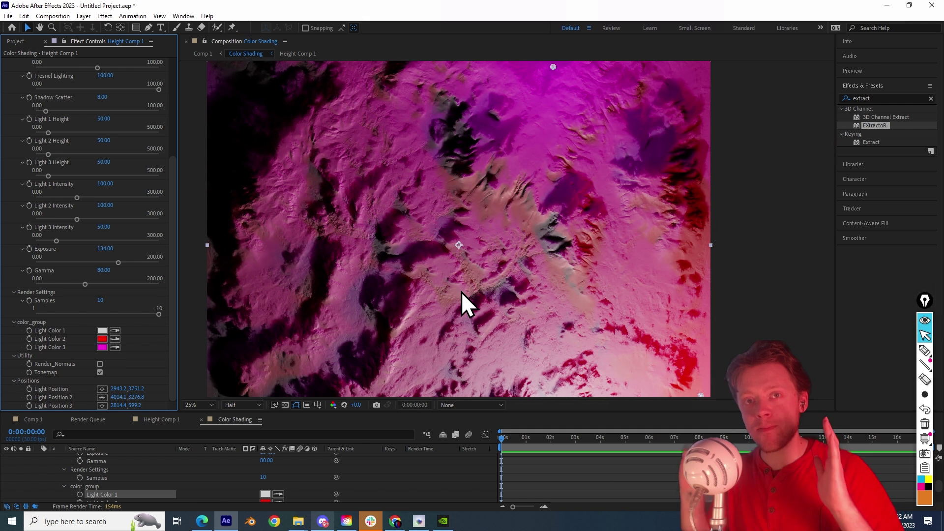
{"action": "scroll", "coordinate": [502, 299], "scroll_direction": "down", "scroll_amount": 2}
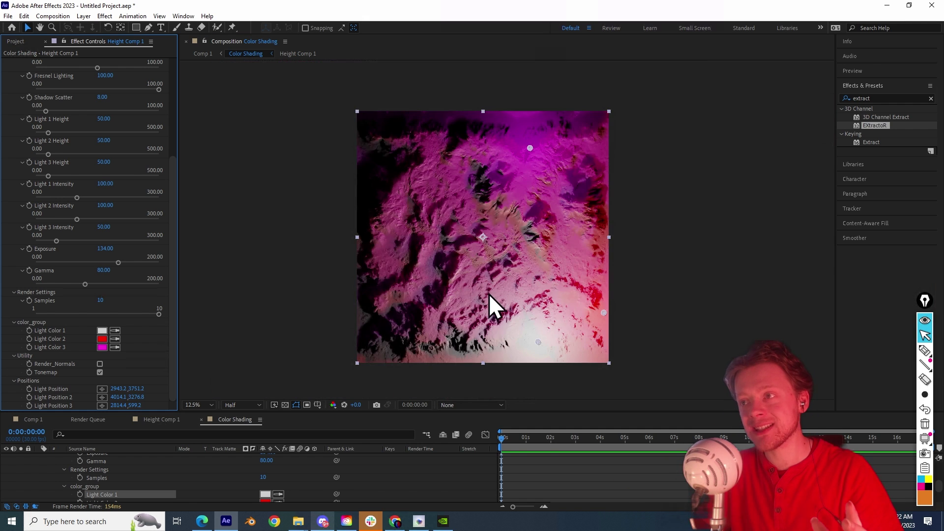
Step: Move Light Position to -6912.8, -4088.8, and set Light 1 Height to 42 and Light 1 Intensity to 523
{"action": "left_click_drag", "start_coordinate": [521, 287], "coordinate": [272, 83]}
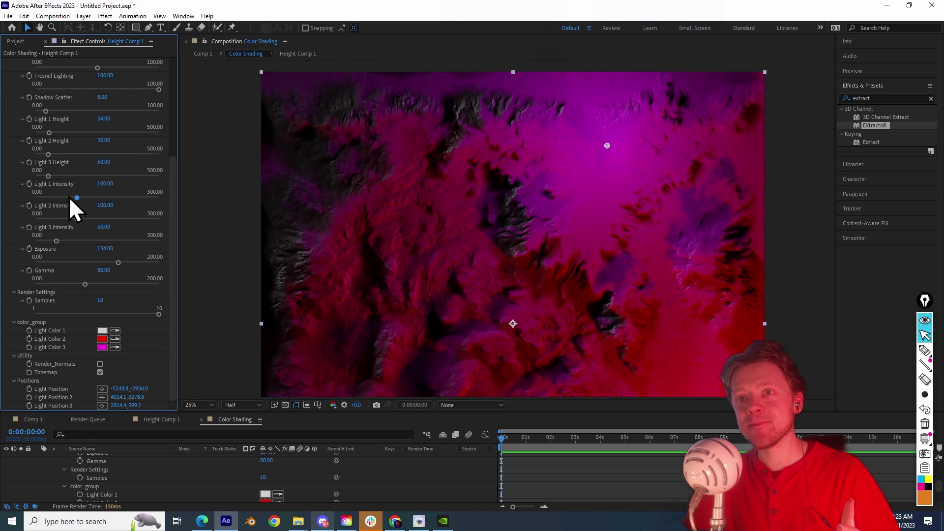
{"action": "left_click_drag", "start_coordinate": [78, 197], "coordinate": [181, 195]}
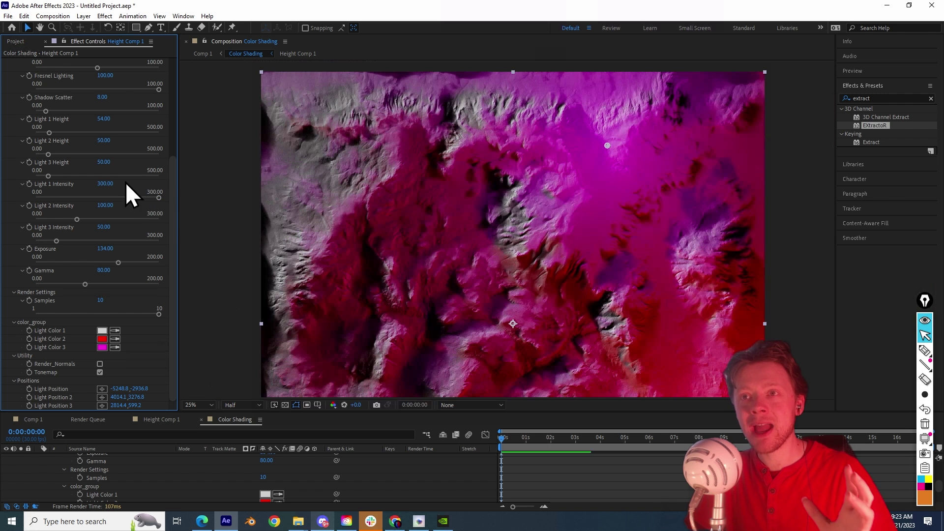
{"action": "left_click_drag", "start_coordinate": [106, 183], "coordinate": [189, 186]}
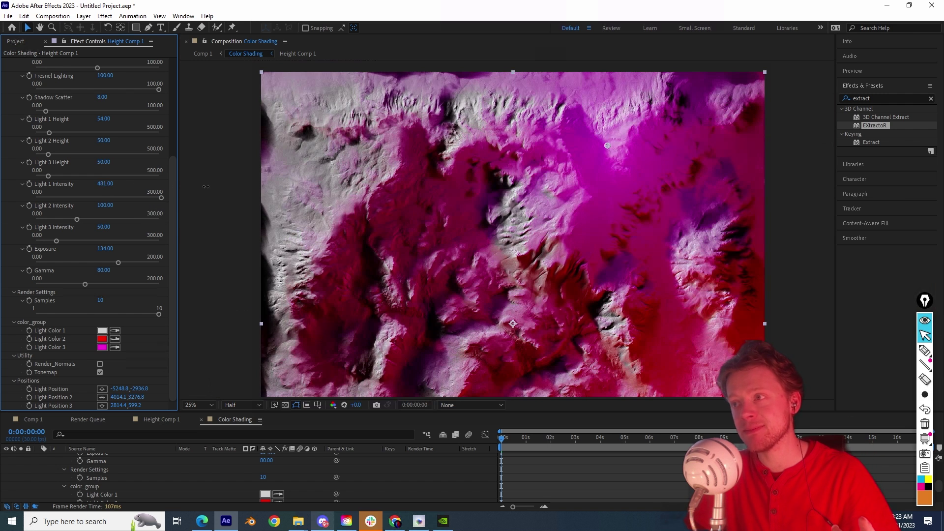
{"action": "scroll", "coordinate": [51, 273], "scroll_direction": "up", "scroll_amount": 5}
{"action": "mouse_move", "coordinate": [51, 274]}
{"action": "left_mouse_down"}
{"action": "mouse_move", "coordinate": [43, 272]}
{"action": "mouse_move", "coordinate": [83, 272]}
{"action": "mouse_move", "coordinate": [47, 270]}
{"action": "left_mouse_up"}
{"action": "scroll", "coordinate": [46, 270], "scroll_direction": "down", "scroll_amount": 3}
{"action": "scroll", "coordinate": [148, 389], "scroll_direction": "down", "scroll_amount": 3}
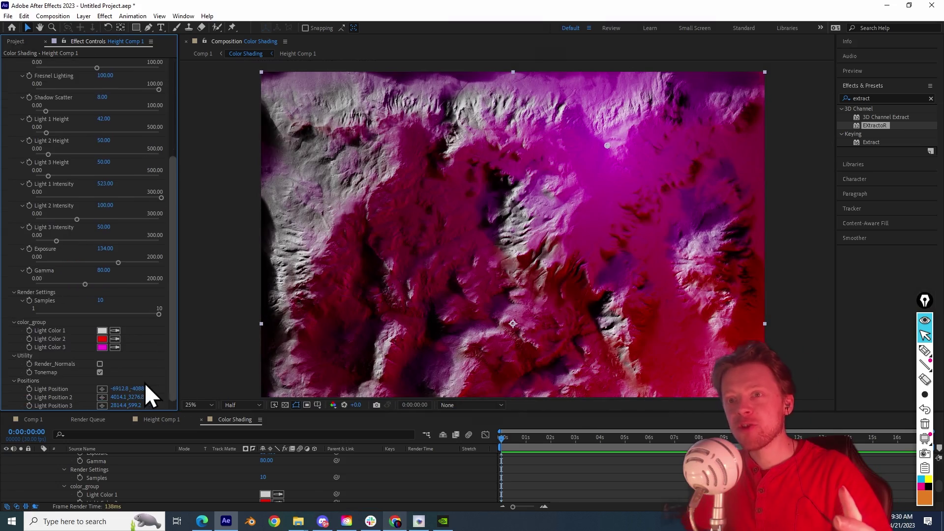
Step: Change Light Color 2 of the Height Relight effect to bright blue, 0072FF
{"action": "left_click", "coordinate": [102, 339]}
{"action": "left_click", "coordinate": [488, 419]}
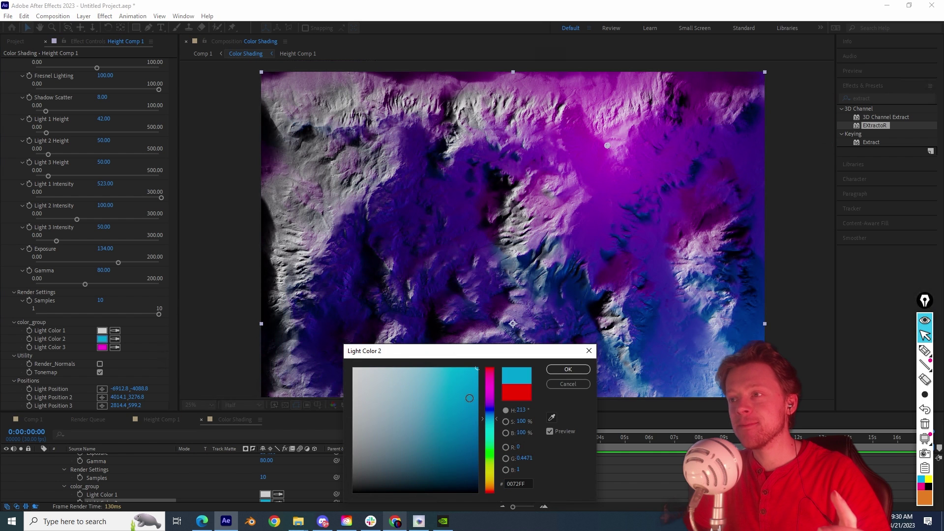
{"action": "left_click_drag", "start_coordinate": [493, 428], "coordinate": [494, 421]}
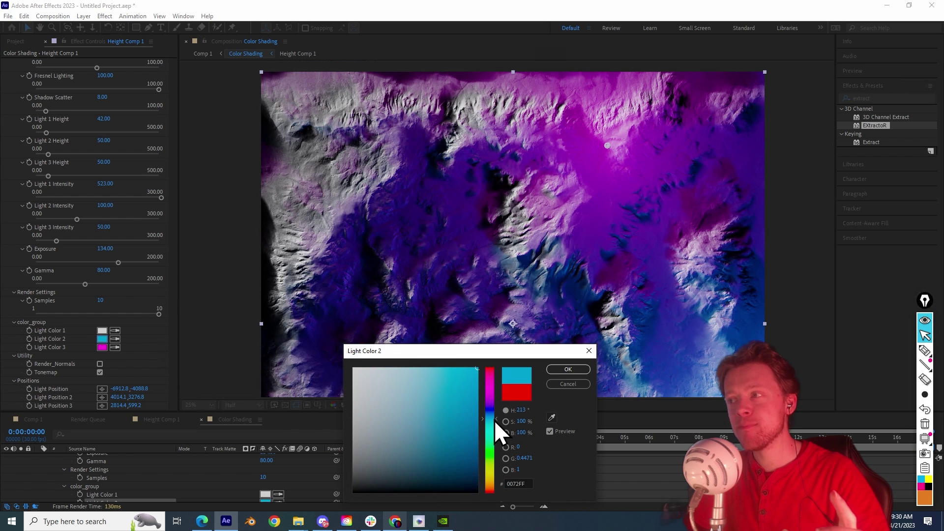
{"action": "left_click", "coordinate": [582, 373]}
Step: Move Light Position 2 near the centre of the height map, at 2014.1, 1928.8
{"action": "scroll", "coordinate": [468, 331], "scroll_direction": "down", "scroll_amount": 1}
{"action": "left_click_drag", "start_coordinate": [630, 352], "coordinate": [510, 278]}
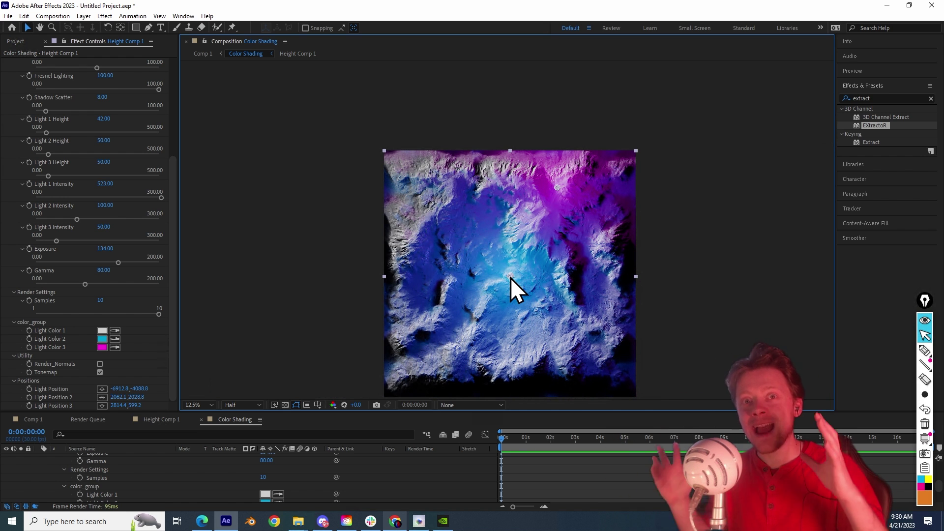
{"action": "scroll", "coordinate": [511, 279], "scroll_direction": "up", "scroll_amount": 1}
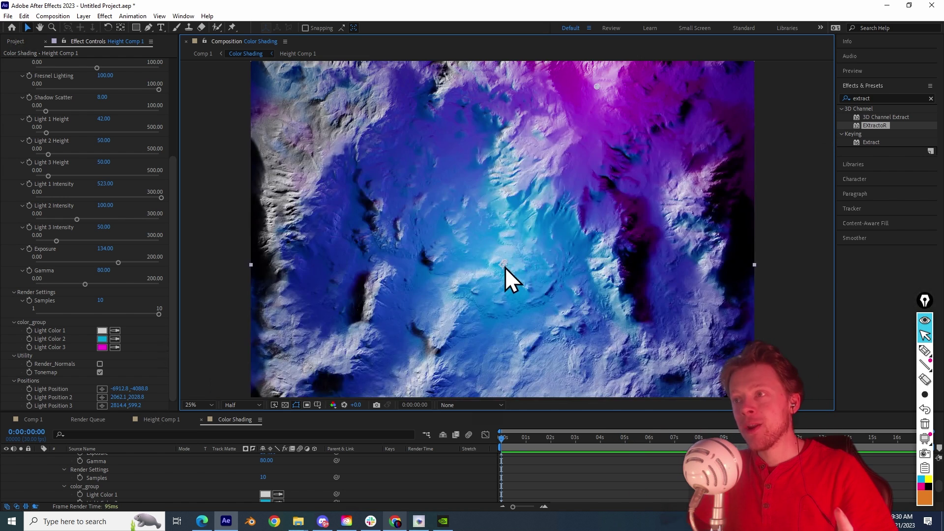
{"action": "mouse_move", "coordinate": [506, 268]}
{"action": "left_mouse_down"}
{"action": "mouse_move", "coordinate": [441, 279]}
{"action": "mouse_move", "coordinate": [317, 166]}
{"action": "mouse_move", "coordinate": [692, 162]}
{"action": "mouse_move", "coordinate": [594, 339]}
{"action": "mouse_move", "coordinate": [478, 251]}
{"action": "mouse_move", "coordinate": [498, 255]}
{"action": "left_mouse_up"}
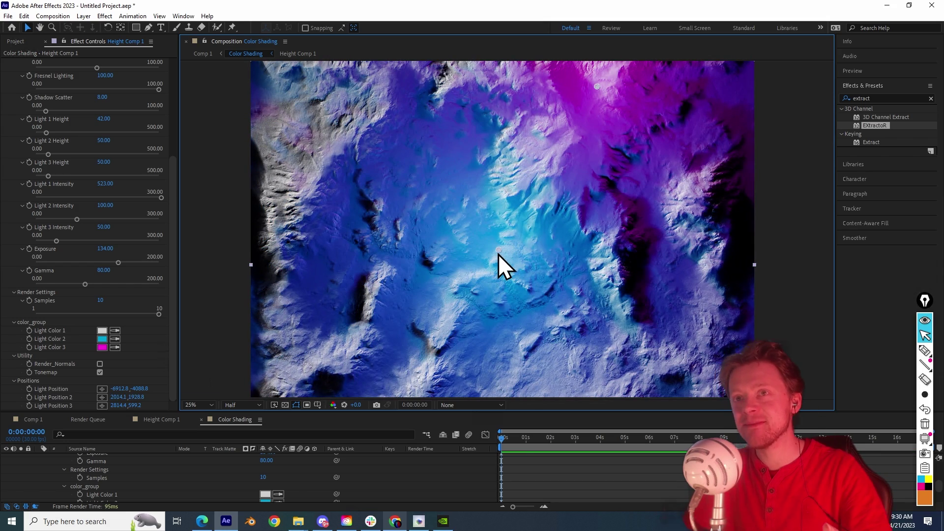
Step: Set Shadow Scatter to 75.6, Light 2 Height to 152 and Light 2 Intensity to 42
{"action": "left_click_drag", "start_coordinate": [177, 232], "coordinate": [173, 171]}
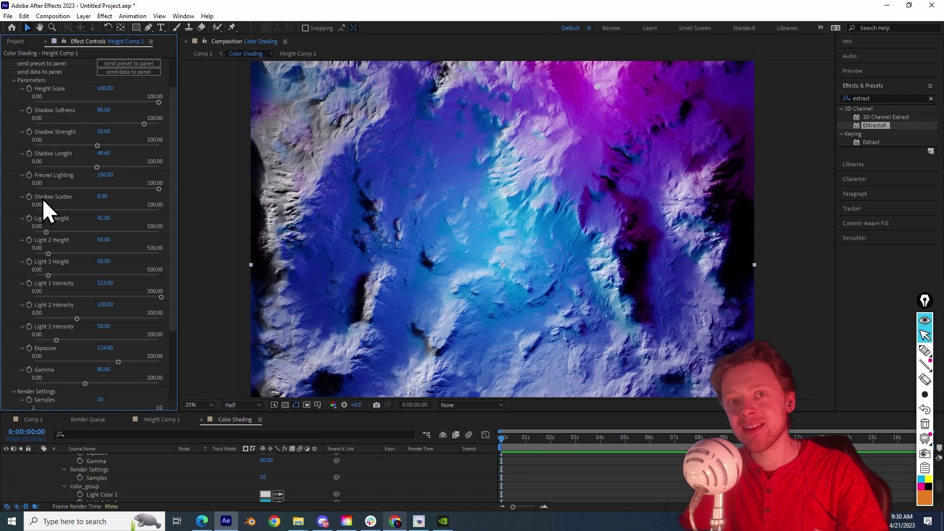
{"action": "left_click_drag", "start_coordinate": [46, 210], "coordinate": [129, 210]}
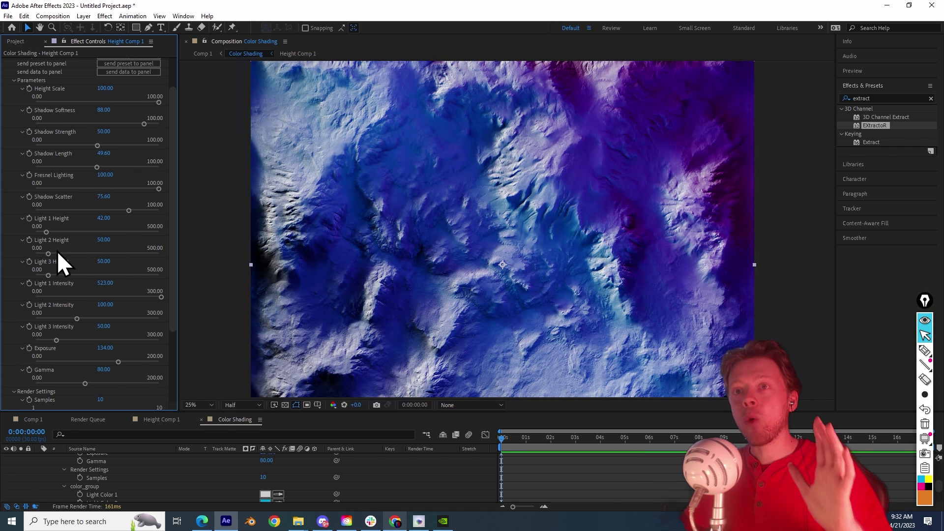
{"action": "left_click_drag", "start_coordinate": [48, 253], "coordinate": [75, 254]}
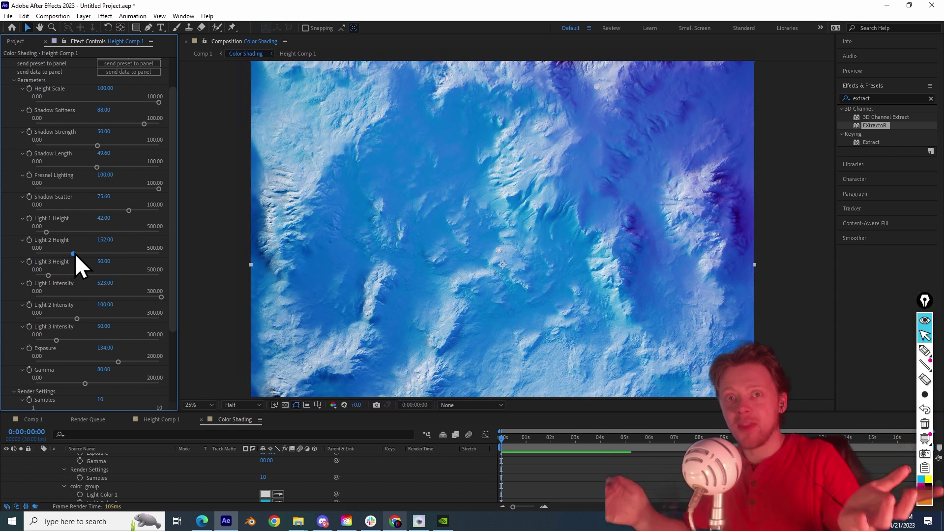
{"action": "scroll", "coordinate": [73, 295], "scroll_direction": "up", "scroll_amount": 2}
{"action": "left_click_drag", "start_coordinate": [77, 359], "coordinate": [51, 358]}
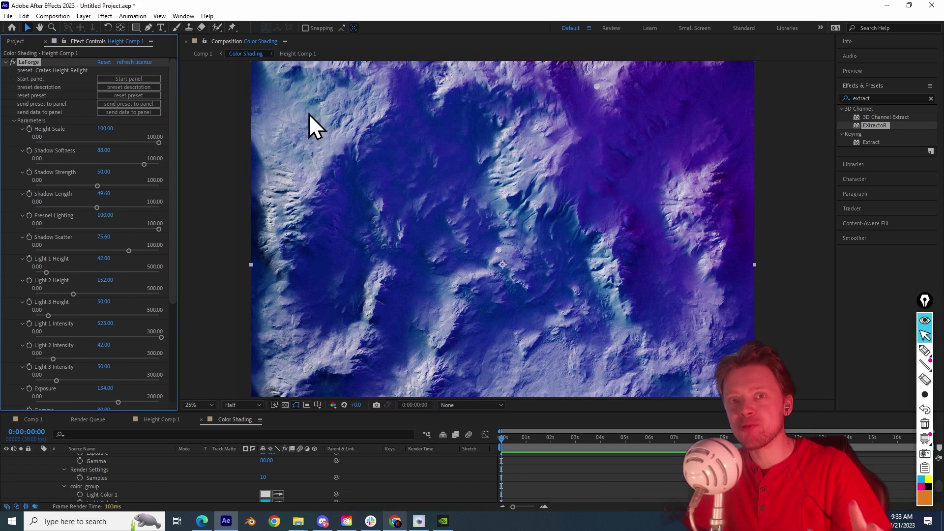
Step: Check the relit landscape in Comp 1 from a different camera angle
{"action": "left_click", "coordinate": [203, 56]}
{"action": "key", "text": "1"}
{"action": "left_click_drag", "start_coordinate": [375, 181], "coordinate": [457, 171]}
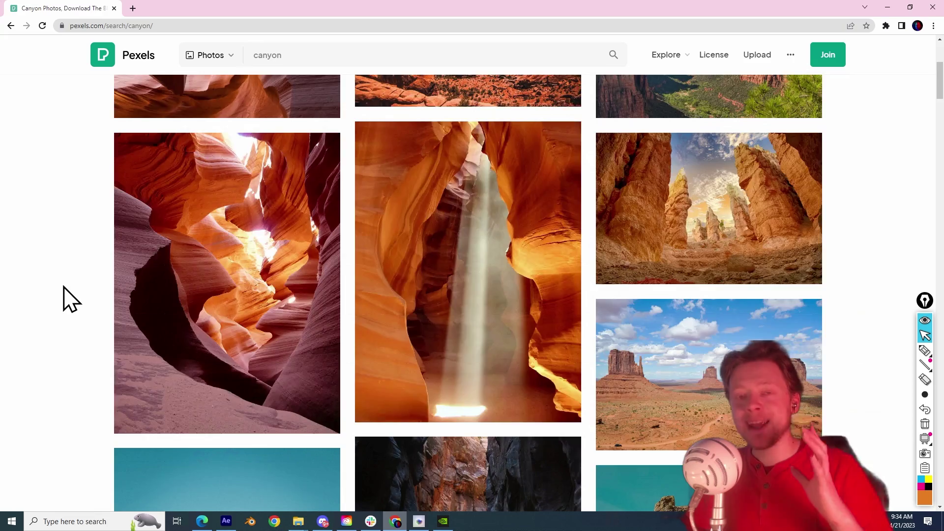
Step: Switch to the browser and examine the Pexels canyon photos, opening the Monument Valley picture as a lighting reference
{"action": "scroll", "coordinate": [63, 299], "scroll_direction": "down", "scroll_amount": 4}
{"action": "scroll", "coordinate": [66, 298], "scroll_direction": "up", "scroll_amount": 8}
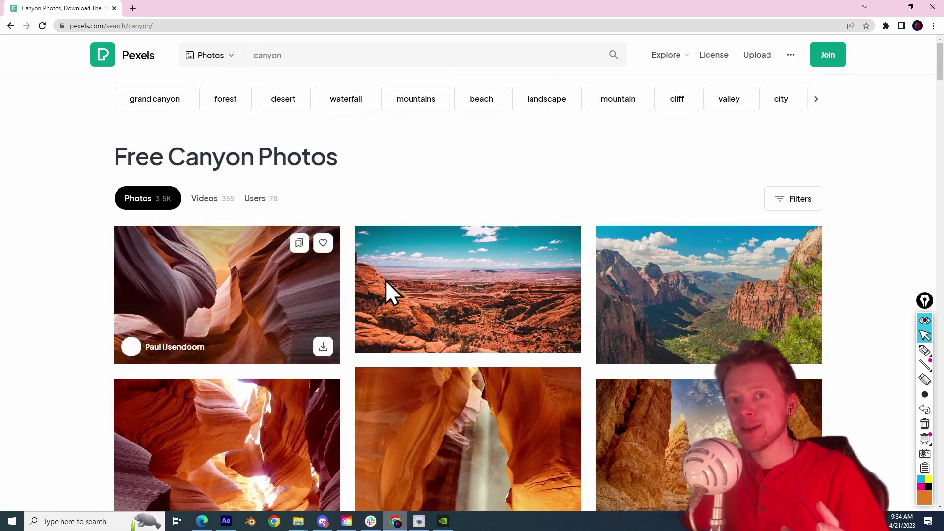
{"action": "left_click", "coordinate": [479, 285]}
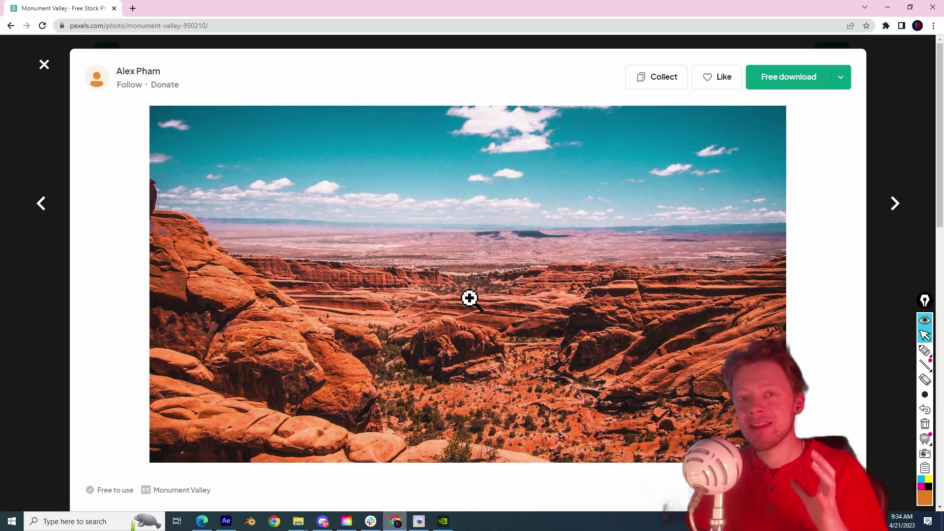
{"action": "left_click", "coordinate": [590, 327]}
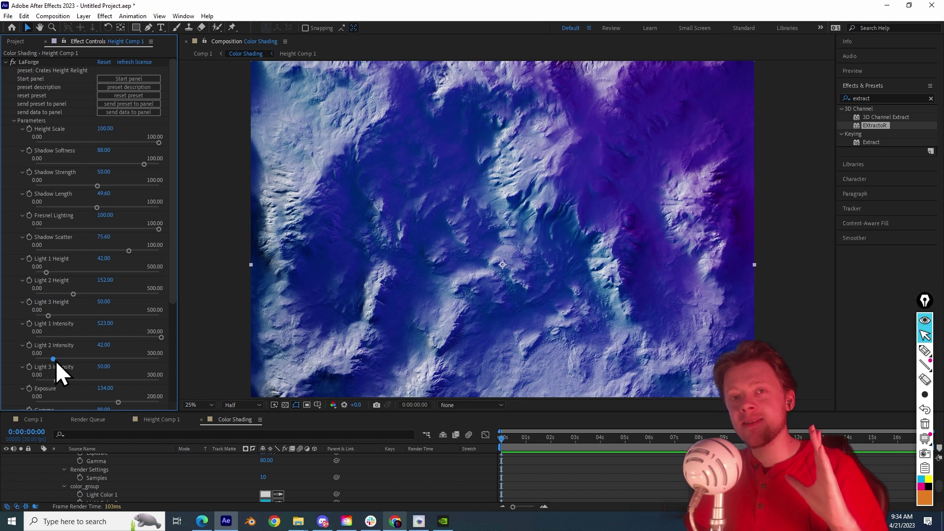
Step: Lower Light 2 Intensity to 6 and change Light Color 3 to orange
{"action": "left_click_drag", "start_coordinate": [55, 362], "coordinate": [42, 360]}
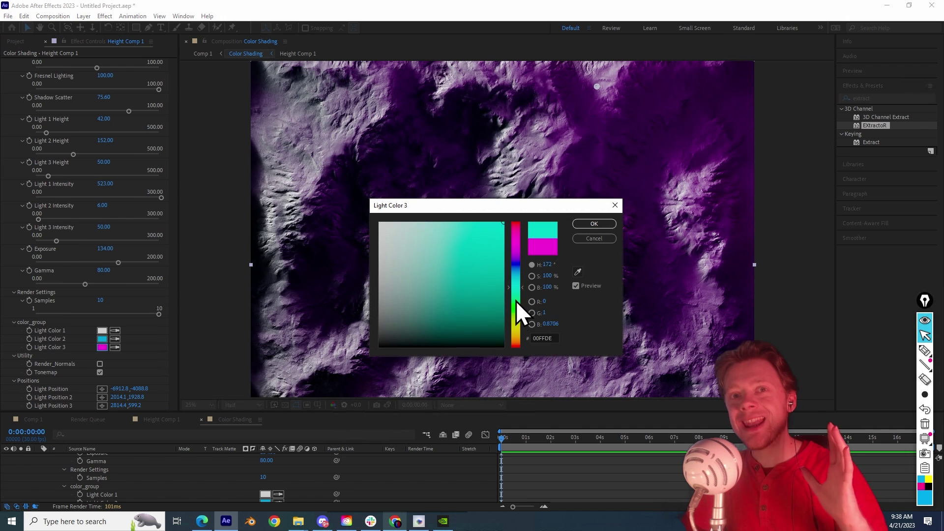
{"action": "left_click_drag", "start_coordinate": [516, 301], "coordinate": [524, 329]}
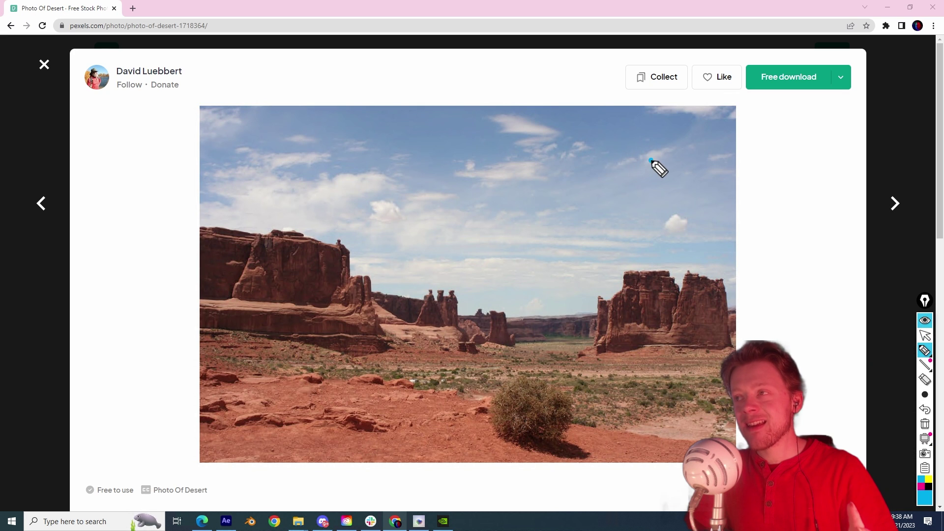
{"action": "mouse_move", "coordinate": [651, 160]}
{"action": "left_mouse_down"}
{"action": "mouse_move", "coordinate": [338, 380]}
{"action": "mouse_move", "coordinate": [296, 289]}
{"action": "left_mouse_up"}
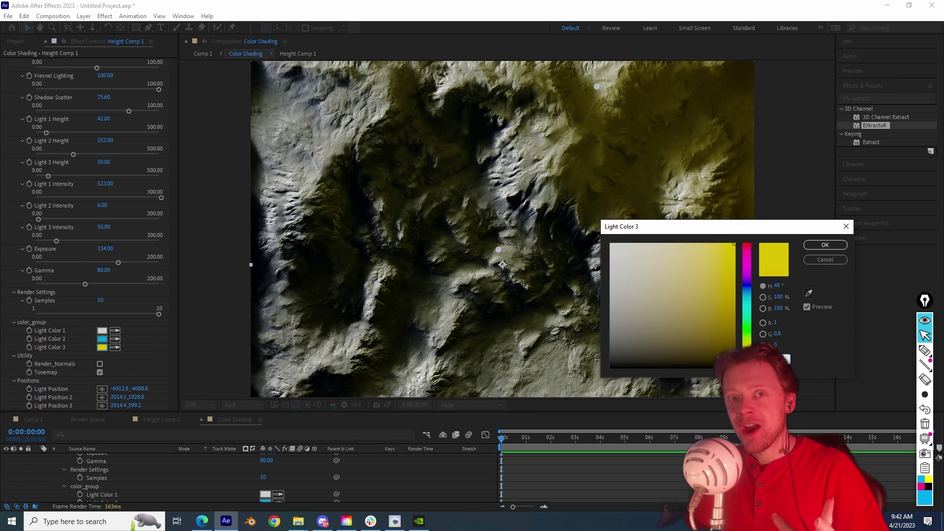
{"action": "left_click_drag", "start_coordinate": [746, 350], "coordinate": [746, 363]}
{"action": "left_click", "coordinate": [825, 245]}
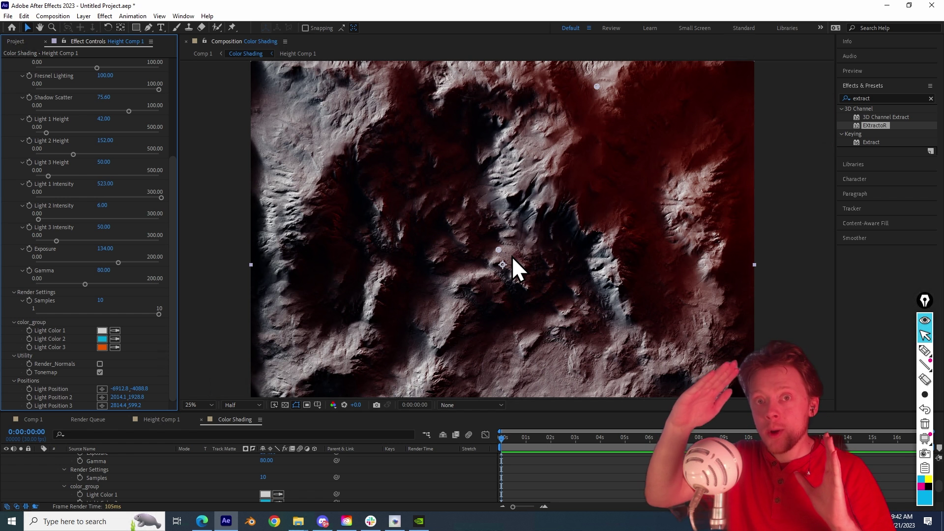
Step: Move Light Position 3 to 6093.4, 5007.2 and set Light 3 Intensity to 208.8
{"action": "scroll", "coordinate": [571, 223], "scroll_direction": "down", "scroll_amount": 1}
{"action": "left_click_drag", "start_coordinate": [584, 155], "coordinate": [786, 427]}
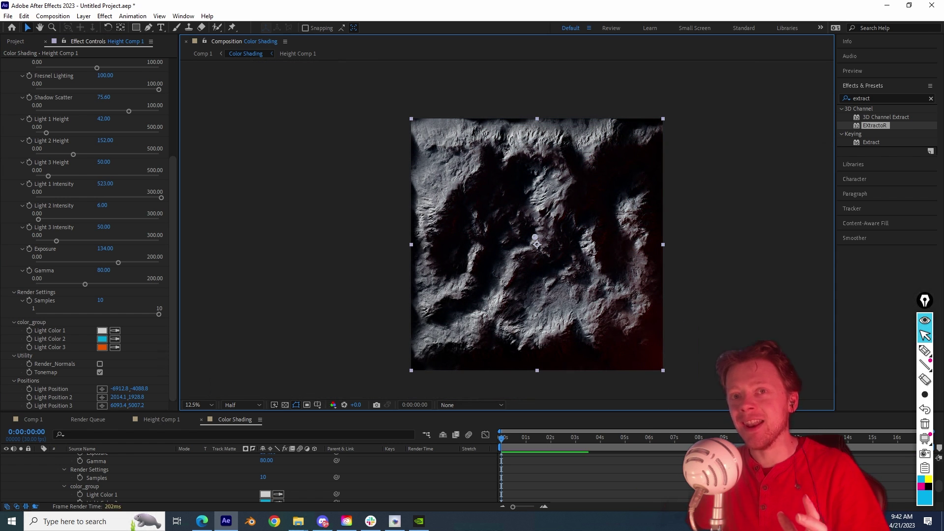
{"action": "scroll", "coordinate": [516, 231], "scroll_direction": "up", "scroll_amount": 1}
{"action": "left_click_drag", "start_coordinate": [63, 243], "coordinate": [122, 240]}
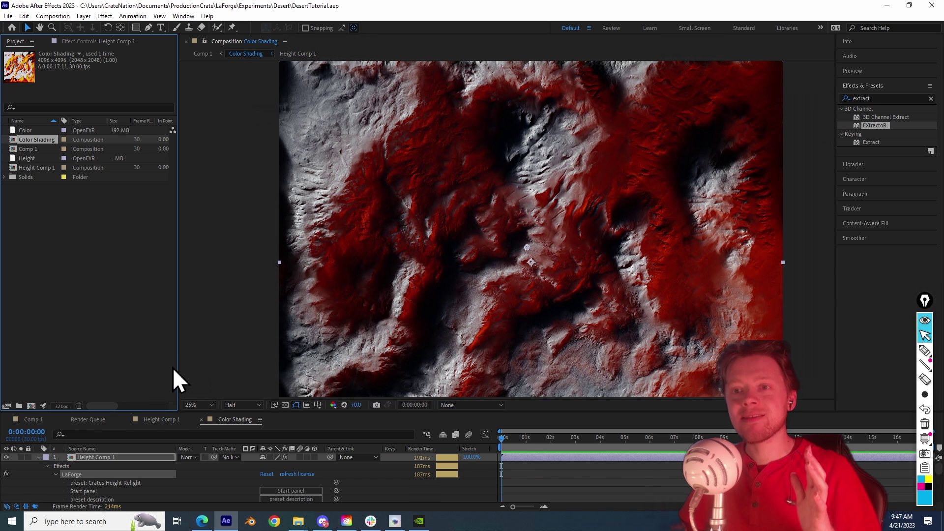
Step: Set the project color settings to OCIO color managed, ACES 1.2, 32 bits per channel, with the ACES - ACEScg working color space
{"action": "left_click", "coordinate": [61, 408]}
{"action": "left_click", "coordinate": [490, 132]}
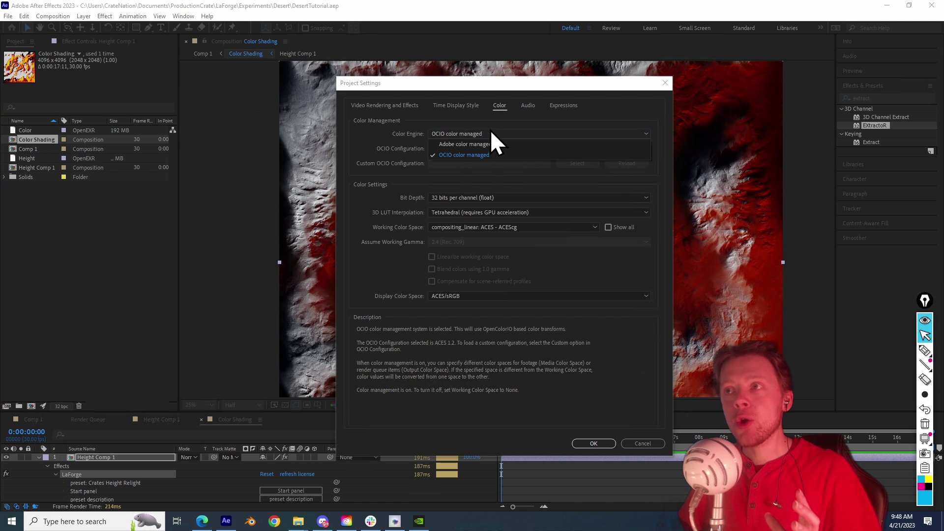
{"action": "left_click", "coordinate": [466, 155]}
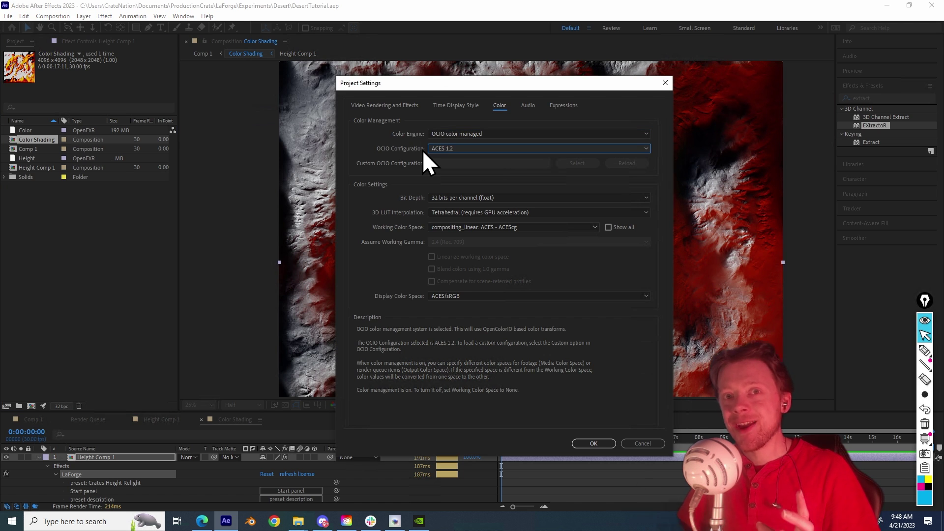
{"action": "left_click", "coordinate": [442, 150]}
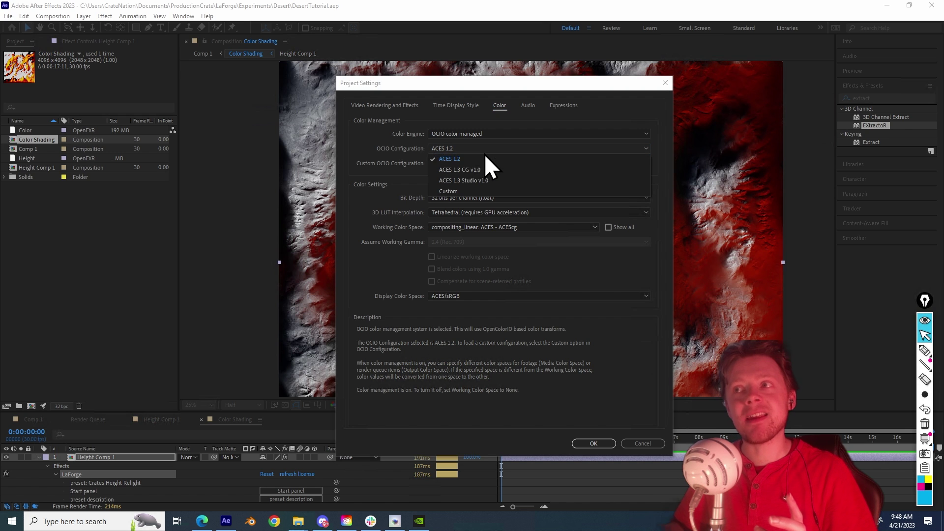
{"action": "left_click", "coordinate": [460, 156]}
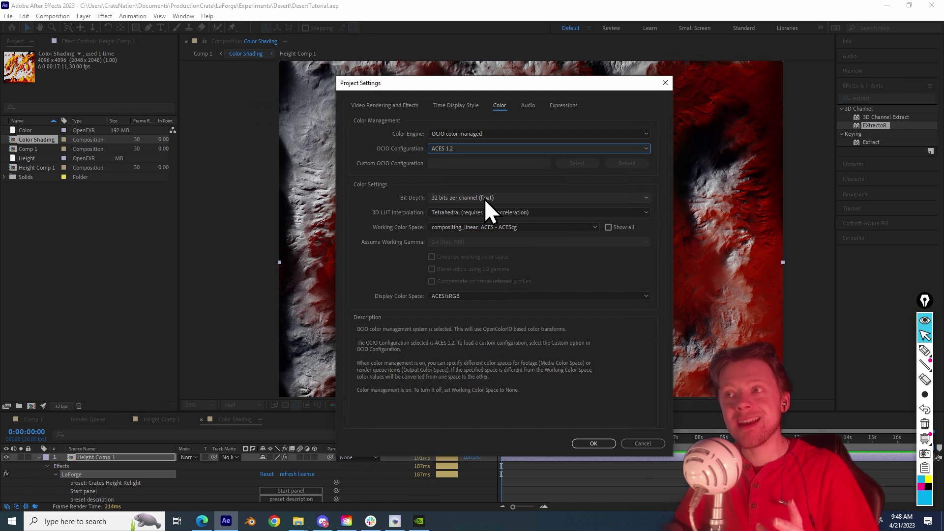
{"action": "left_click", "coordinate": [485, 198]}
{"action": "left_click", "coordinate": [489, 231]}
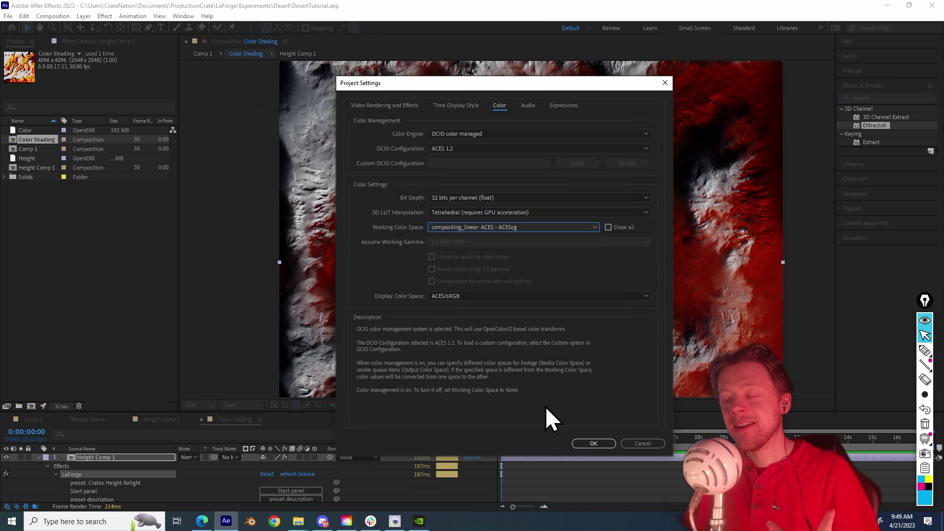
{"action": "left_click", "coordinate": [600, 447]}
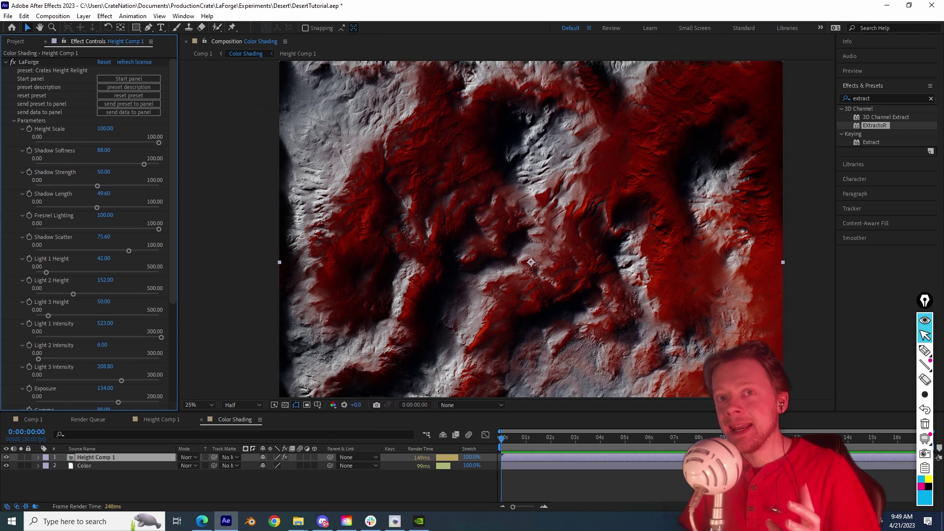
Step: Turn off Tonemap in the Height Relight effect and set Light 1 Intensity to 1020
{"action": "scroll", "coordinate": [173, 273], "scroll_direction": "down", "scroll_amount": 6}
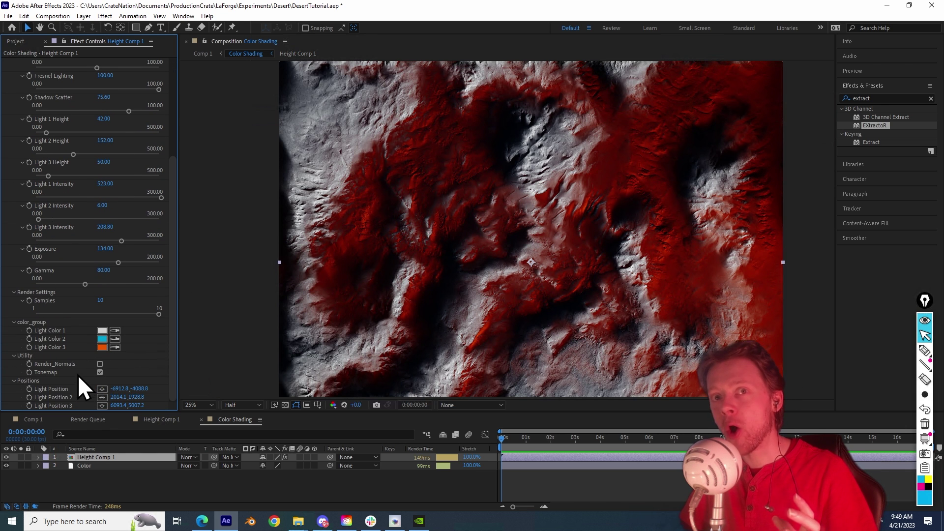
{"action": "left_click", "coordinate": [100, 372]}
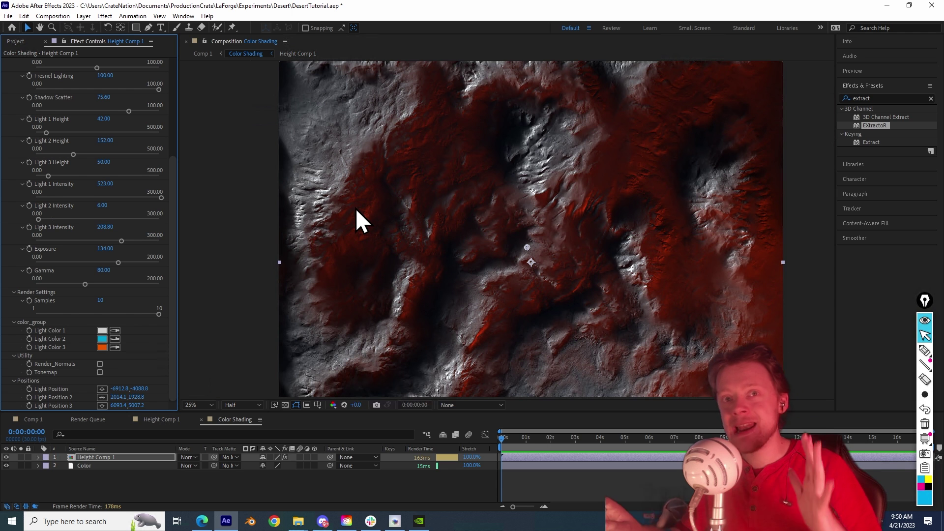
{"action": "scroll", "coordinate": [11, 278], "scroll_direction": "up", "scroll_amount": 4}
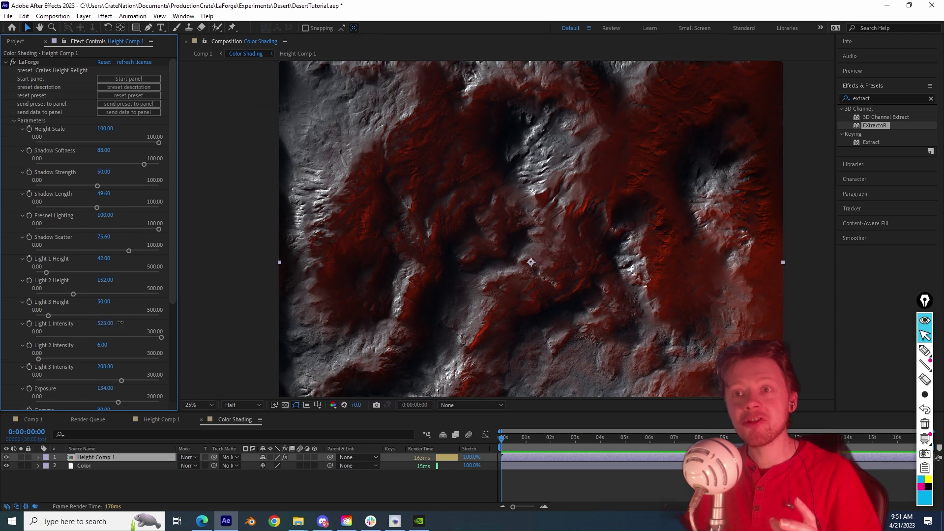
{"action": "left_click_drag", "start_coordinate": [141, 322], "coordinate": [344, 320]}
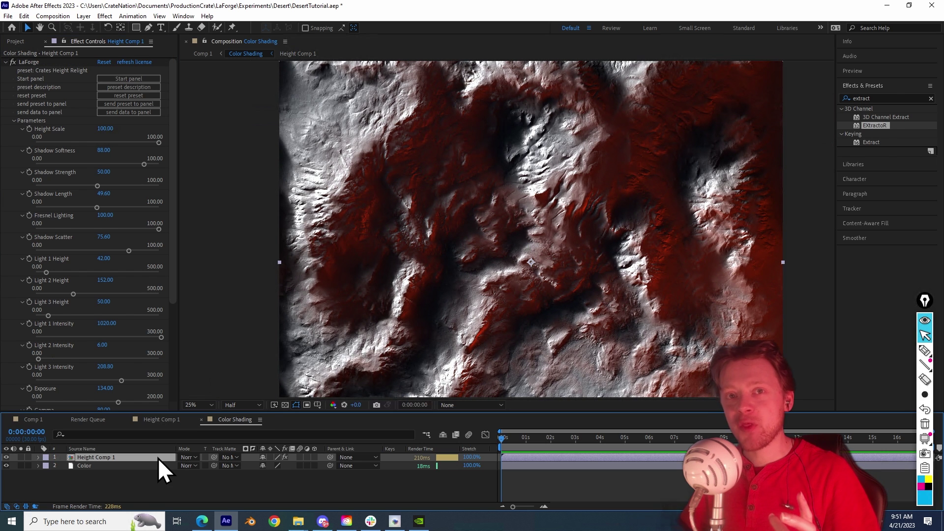
Step: Set the blending mode of the Height Comp 1 layer to Multiply over the Color layer
{"action": "left_click", "coordinate": [187, 465]}
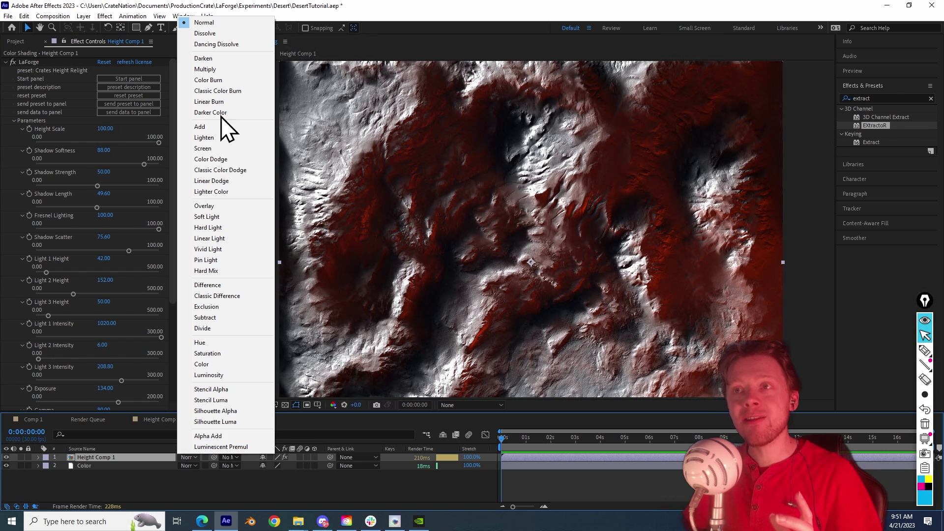
{"action": "left_click", "coordinate": [214, 73]}
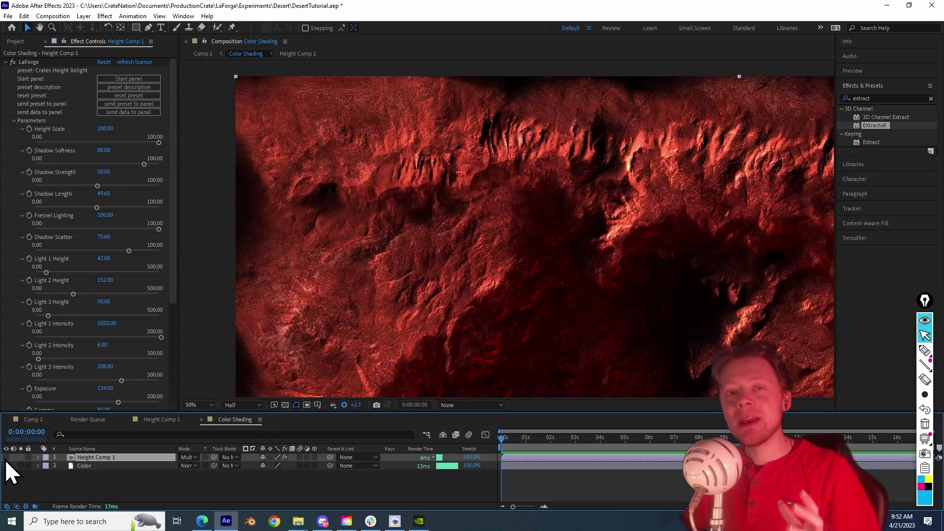
Step: Toggle the visibility of the Height Comp 1 layer to compare the color map with and without the relit shading
{"action": "left_click", "coordinate": [6, 457]}
{"action": "left_click", "coordinate": [6, 457]}
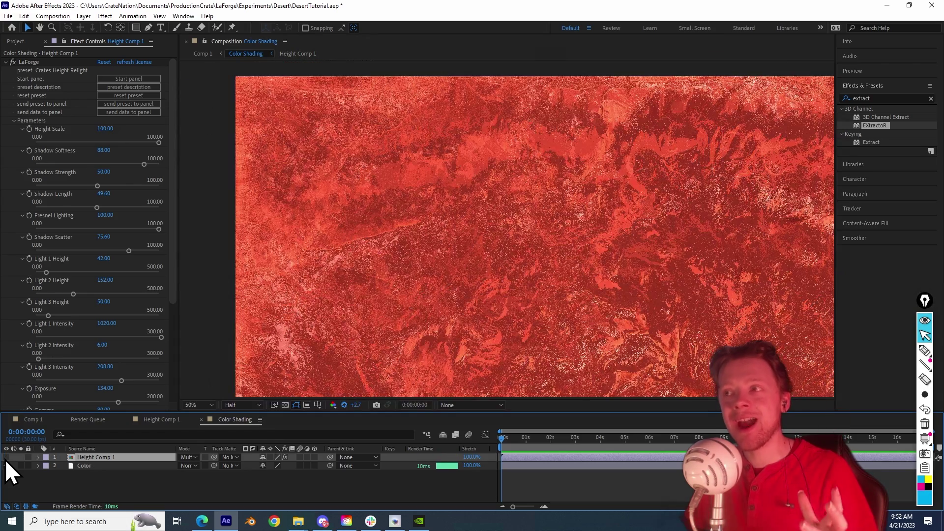
{"action": "left_click", "coordinate": [6, 458]}
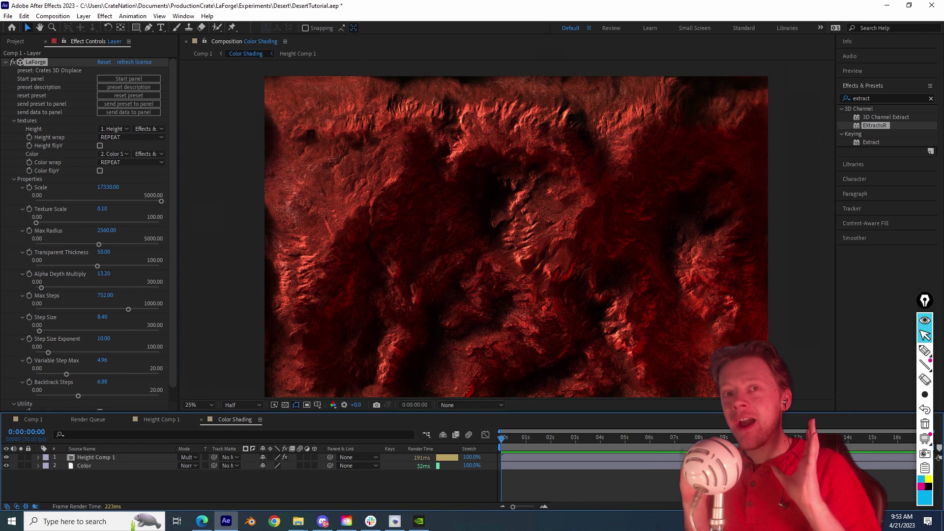
Step: Set the display color space of the composition viewer to ACES/sRGB
{"action": "left_click", "coordinate": [552, 406]}
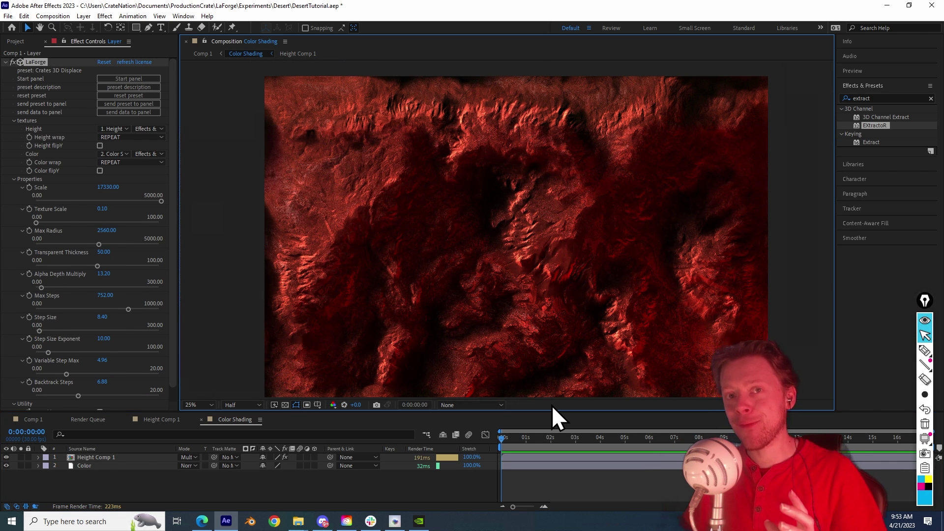
{"action": "left_click", "coordinate": [457, 406]}
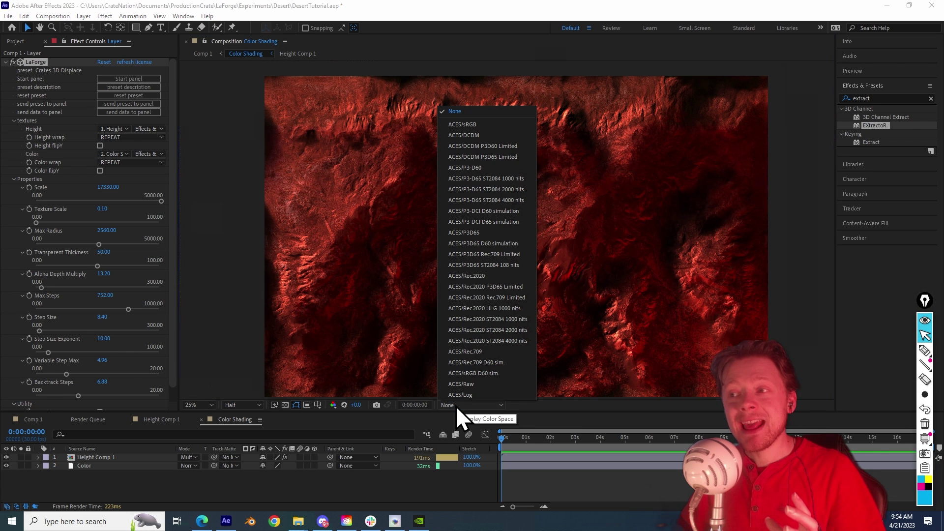
{"action": "left_click", "coordinate": [474, 124]}
Step: Set the Height Relight effect's Fresnel Lighting to 64.4 and its Light Color 3 to a pale tint with hue 13° and 100% brightness
{"action": "mouse_move", "coordinate": [98, 229]}
{"action": "left_mouse_down"}
{"action": "mouse_move", "coordinate": [152, 228]}
{"action": "mouse_move", "coordinate": [116, 231]}
{"action": "left_mouse_up"}
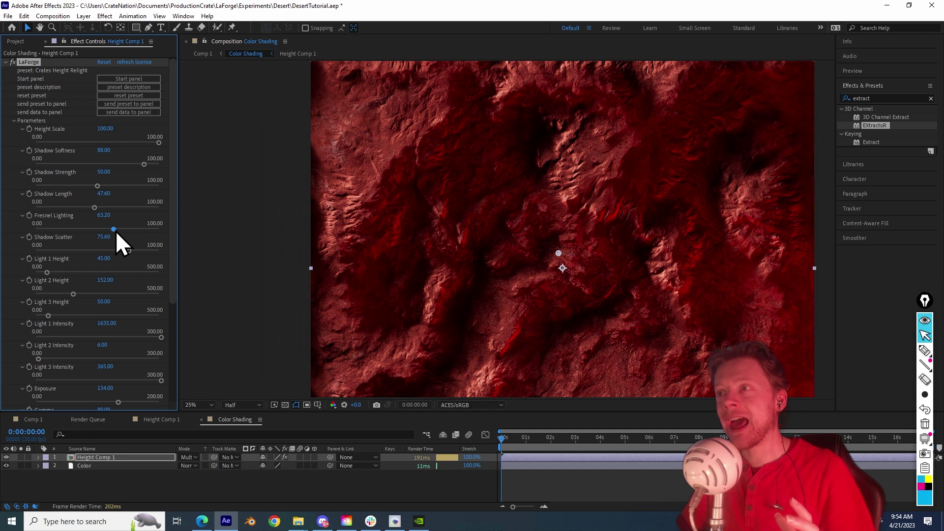
{"action": "scroll", "coordinate": [166, 379], "scroll_direction": "down", "scroll_amount": 5}
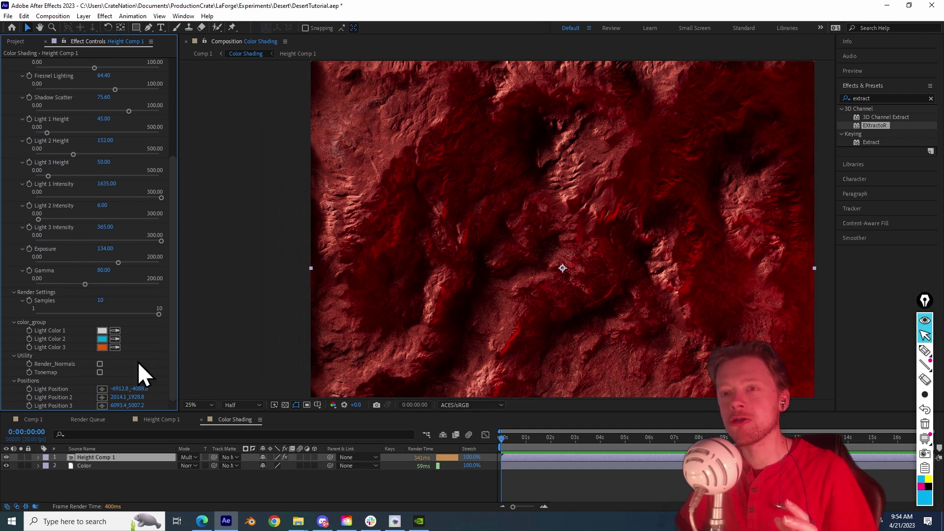
{"action": "left_click", "coordinate": [102, 348]}
{"action": "left_click_drag", "start_coordinate": [661, 246], "coordinate": [656, 223]}
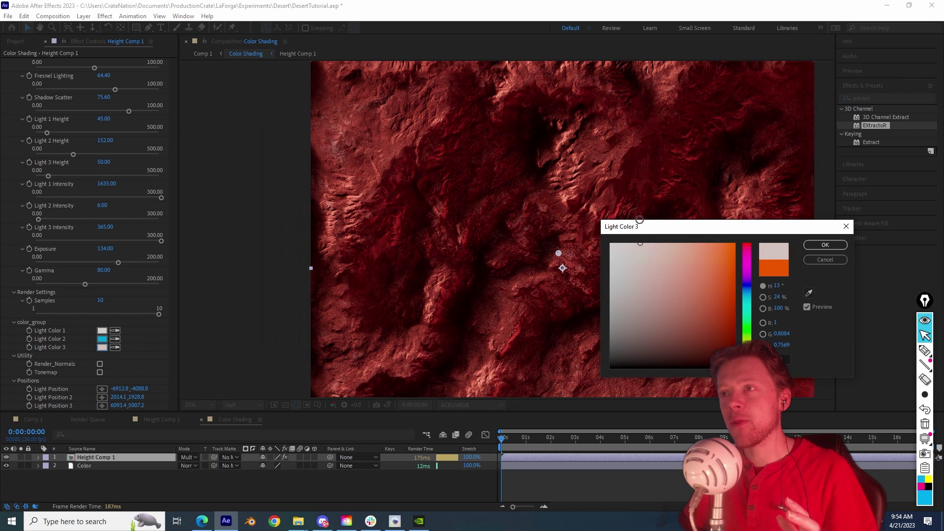
{"action": "left_click", "coordinate": [822, 245]}
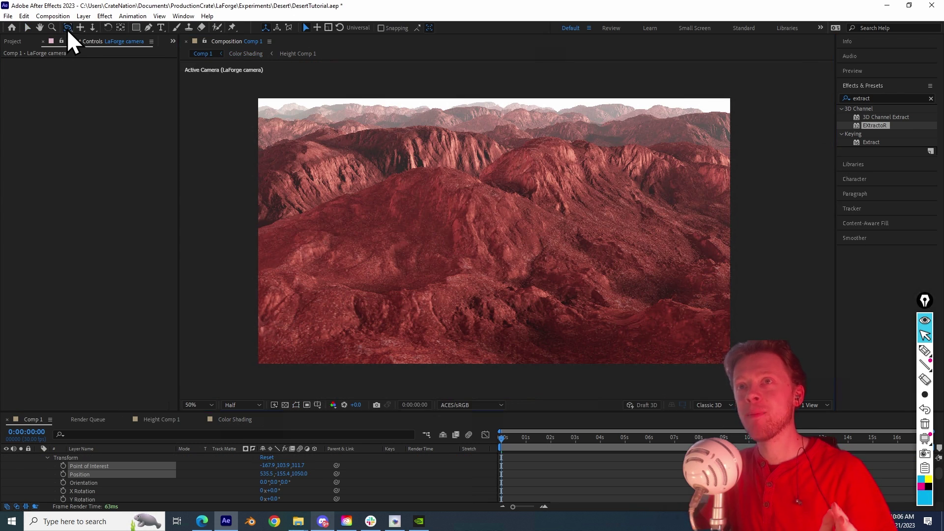
Step: Orbit the LaForge camera around the displaced terrain in Comp 1
{"action": "left_click", "coordinate": [68, 28]}
{"action": "left_click_drag", "start_coordinate": [472, 251], "coordinate": [507, 256]}
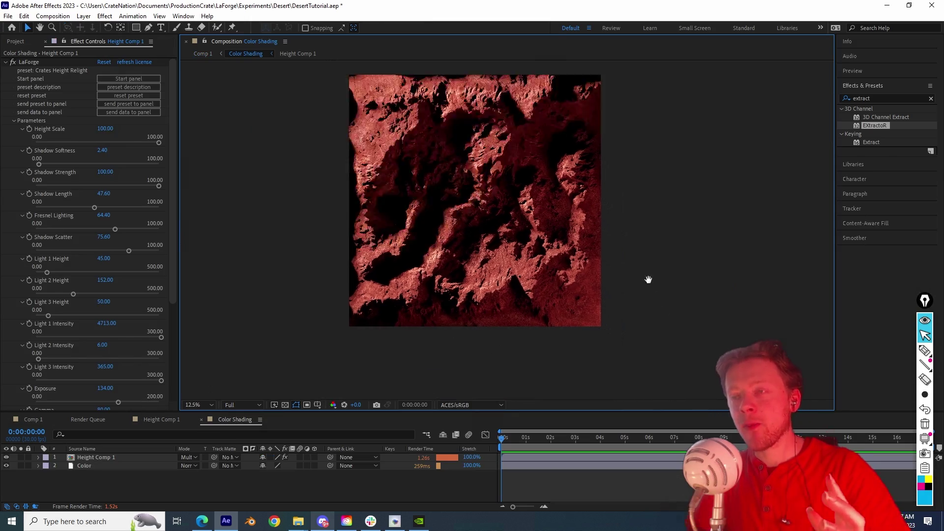
Step: Move the Light Position 3 point of the Height Relight effect from outside the terrain map to near its center in Color Shading
{"action": "scroll", "coordinate": [521, 274], "scroll_direction": "up", "scroll_amount": 4}
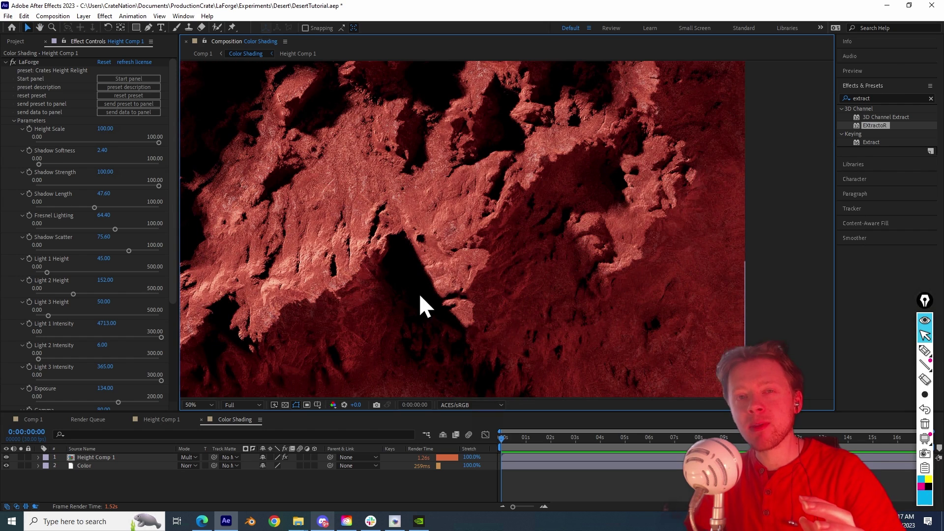
{"action": "scroll", "coordinate": [582, 334], "scroll_direction": "down", "scroll_amount": 3}
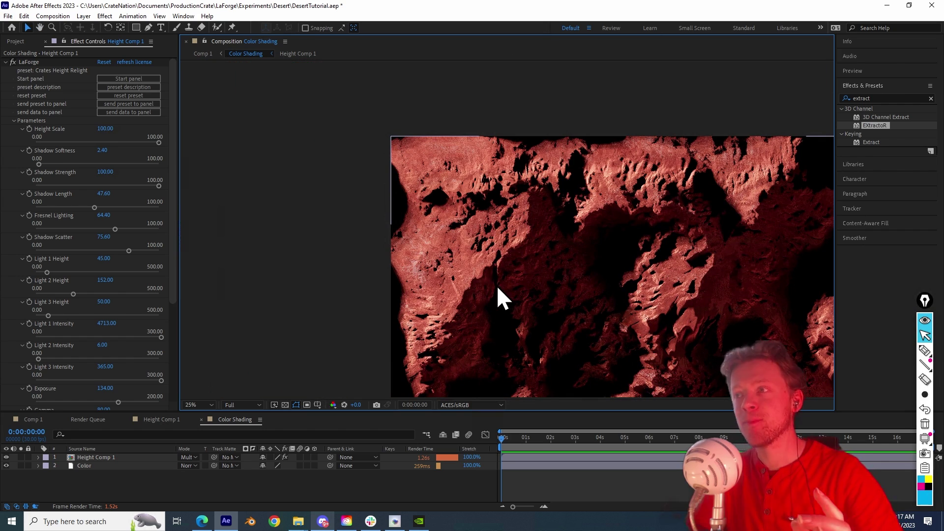
{"action": "left_click_drag", "start_coordinate": [497, 285], "coordinate": [423, 167]}
{"action": "scroll", "coordinate": [510, 260], "scroll_direction": "down", "scroll_amount": 1}
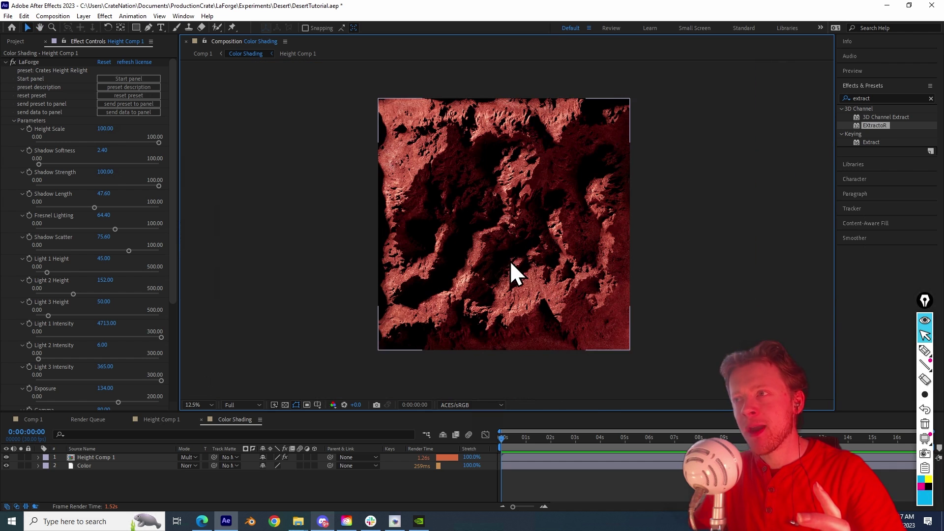
{"action": "left_click", "coordinate": [38, 64]}
{"action": "scroll", "coordinate": [577, 270], "scroll_direction": "down", "scroll_amount": 1}
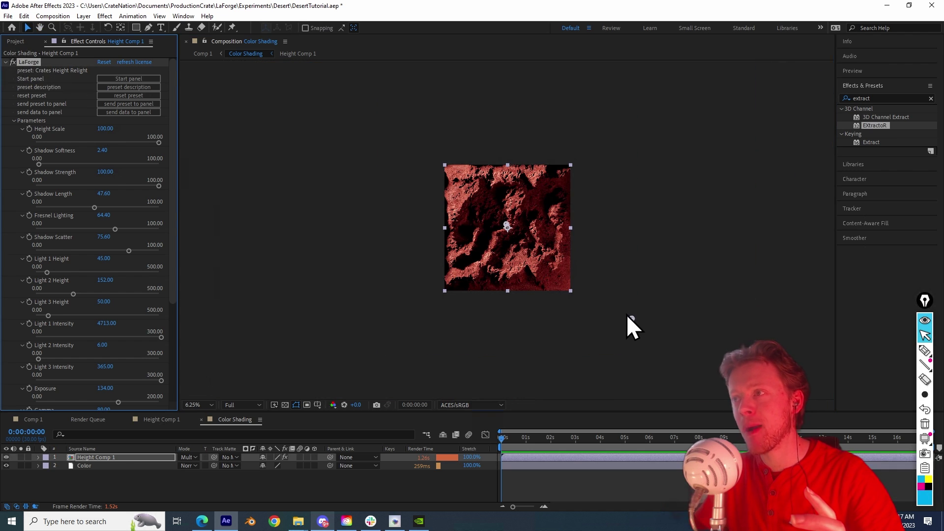
{"action": "left_click_drag", "start_coordinate": [624, 312], "coordinate": [507, 229]}
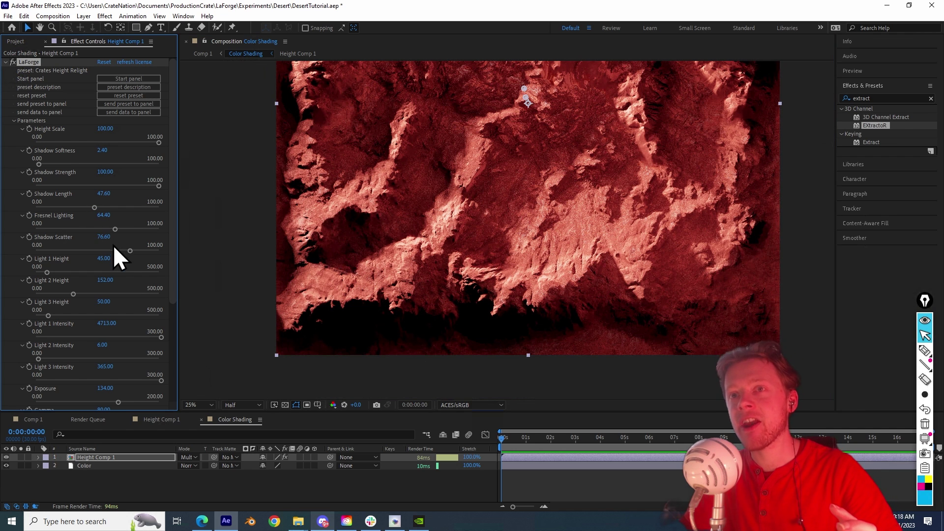
Step: Raise Shadow Scatter to 176.6 and slightly lower Light 3 Height in the Height Relight effect
{"action": "left_click_drag", "start_coordinate": [104, 237], "coordinate": [151, 236]}
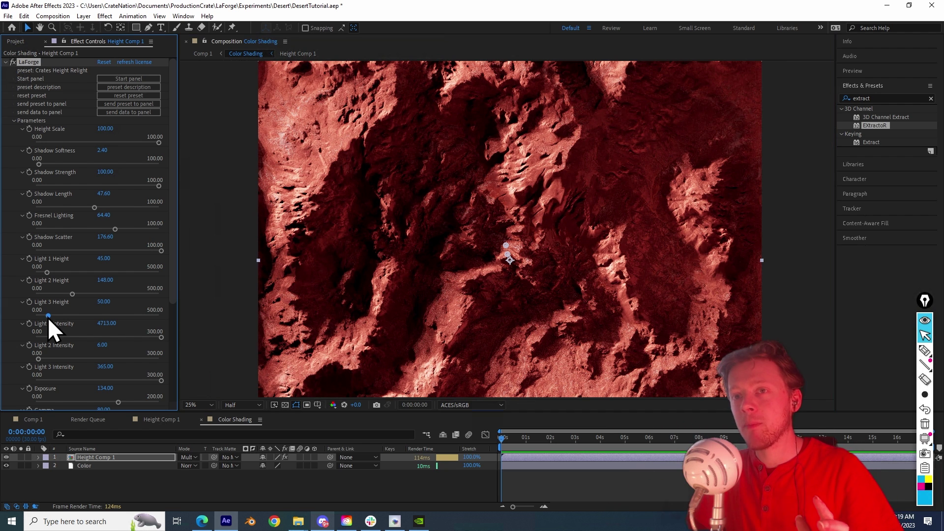
{"action": "left_click_drag", "start_coordinate": [48, 316], "coordinate": [45, 316]}
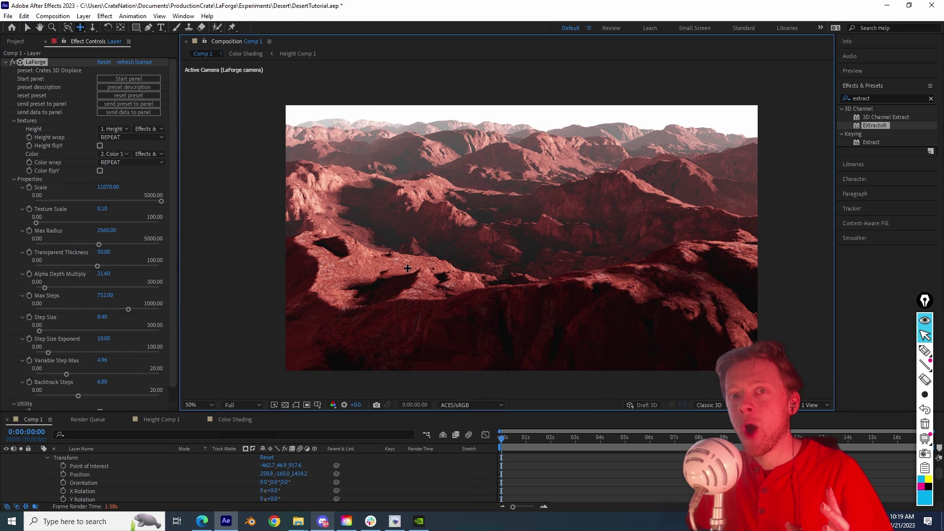
Step: Pan the LaForge camera sideways across the mountain landscape in Comp 1
{"action": "left_click_drag", "start_coordinate": [412, 268], "coordinate": [455, 268]}
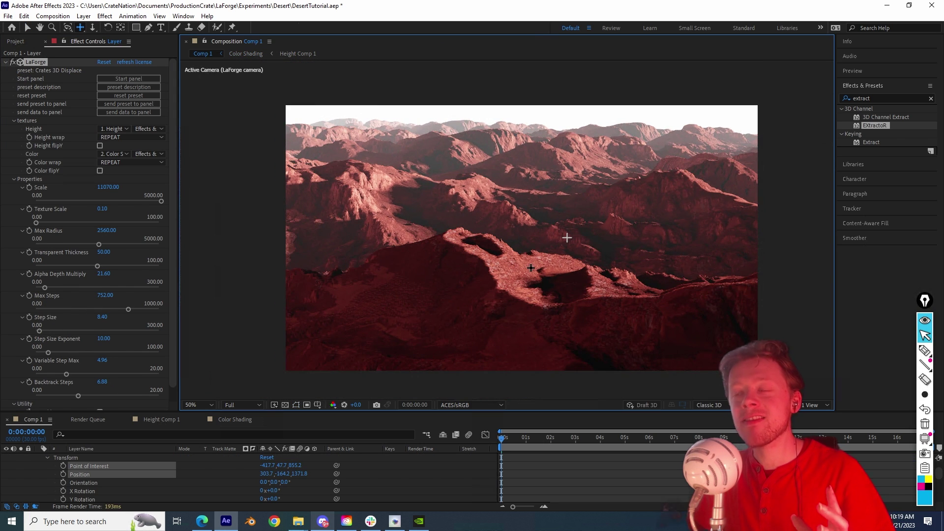
{"action": "left_click_drag", "start_coordinate": [531, 268], "coordinate": [587, 270]}
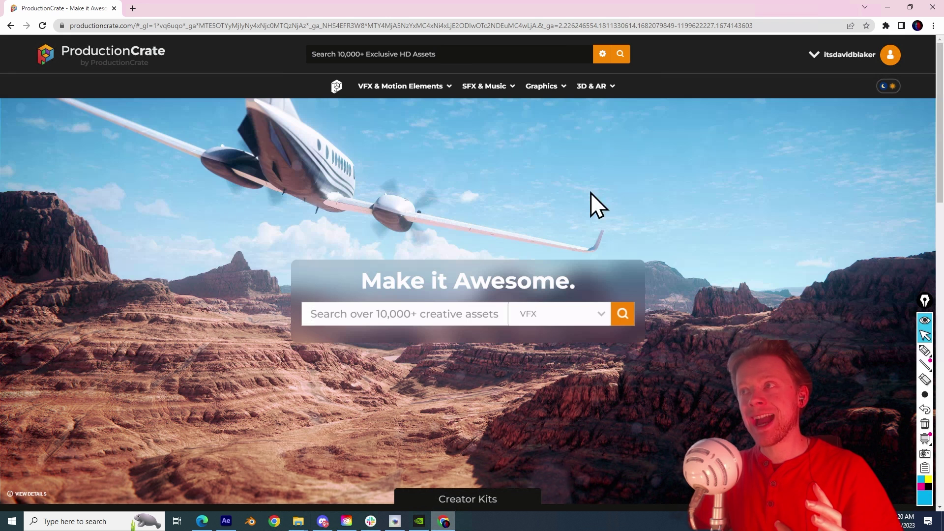
Step: Switch to the ProductionCrate website in the browser and open Hdri Aerial Sky 16 from the Aerial category of the 3D environments
{"action": "mouse_move", "coordinate": [594, 88]}
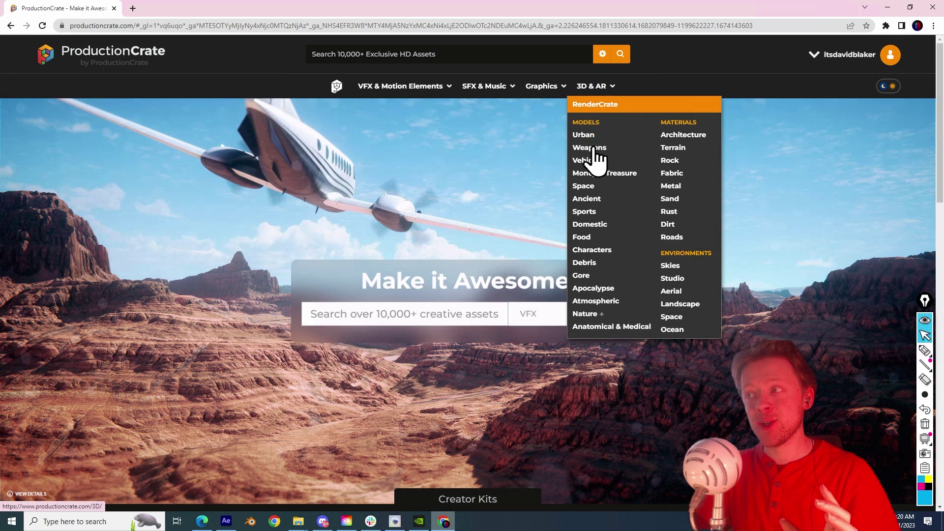
{"action": "left_click", "coordinate": [689, 253]}
{"action": "scroll", "coordinate": [225, 276], "scroll_direction": "down", "scroll_amount": 5}
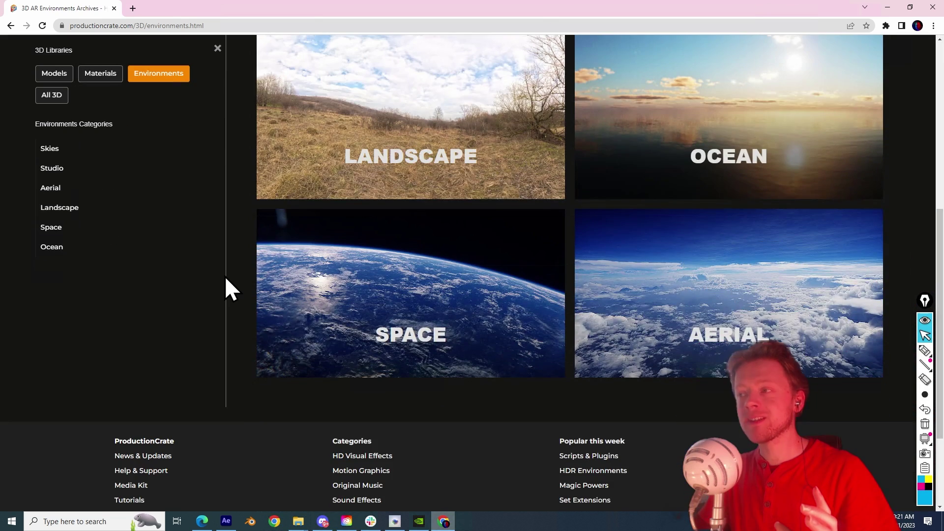
{"action": "left_click", "coordinate": [709, 307]}
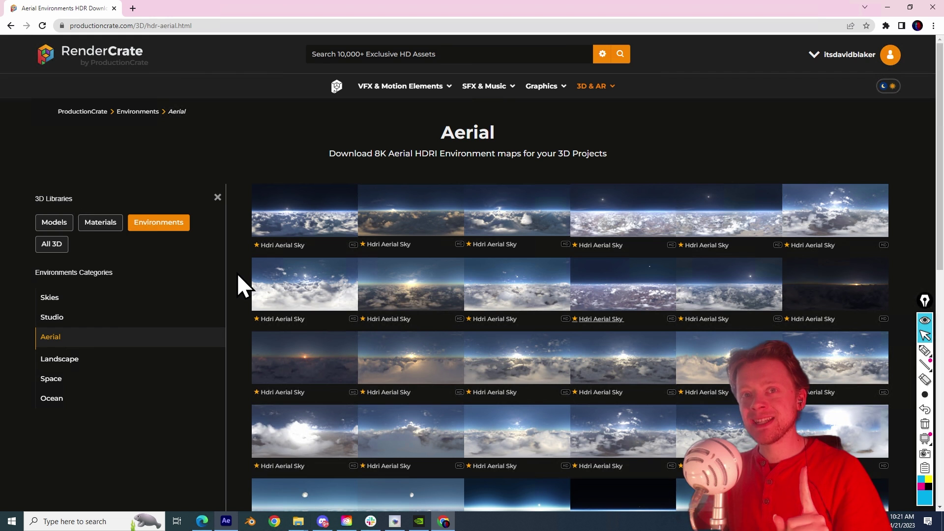
{"action": "left_click", "coordinate": [621, 319]}
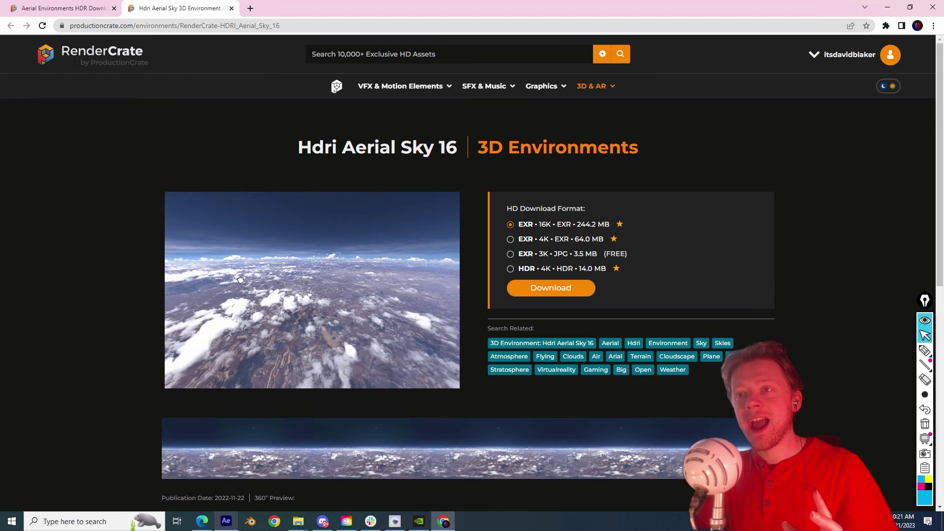
Step: Look around the 360° preview of Hdri Aerial Sky 16 and download its 4K EXR version
{"action": "left_click_drag", "start_coordinate": [232, 281], "coordinate": [373, 291]}
{"action": "scroll", "coordinate": [373, 290], "scroll_direction": "up", "scroll_amount": 3}
{"action": "mouse_move", "coordinate": [300, 286]}
{"action": "left_mouse_down"}
{"action": "mouse_move", "coordinate": [320, 294]}
{"action": "mouse_move", "coordinate": [334, 200]}
{"action": "mouse_move", "coordinate": [344, 246]}
{"action": "mouse_move", "coordinate": [316, 286]}
{"action": "left_mouse_up"}
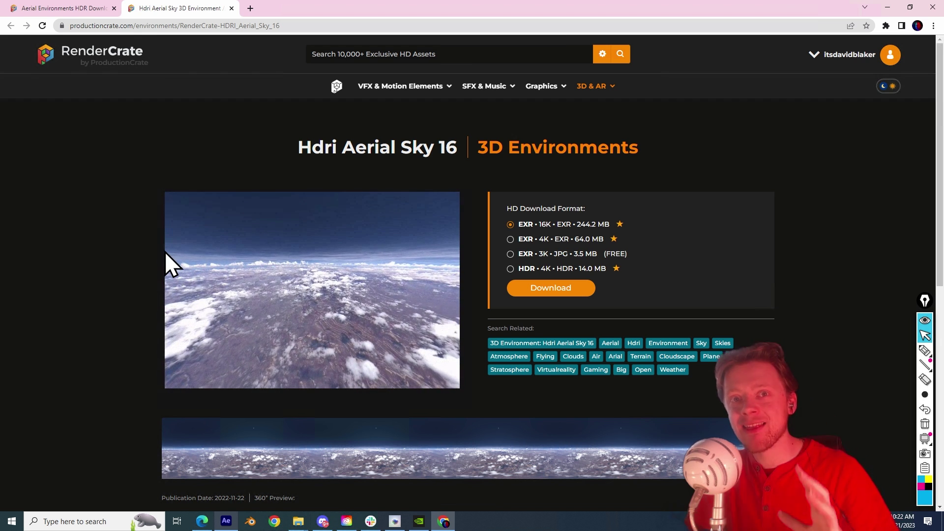
{"action": "left_click", "coordinate": [510, 239]}
{"action": "left_click", "coordinate": [551, 289]}
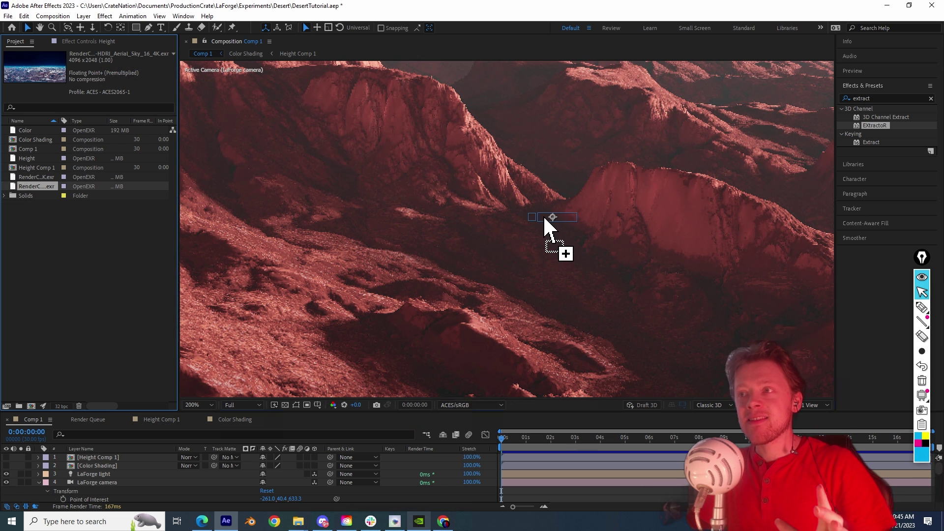
Step: Switch to After Effects and add RenderCrate-HDRI_Aerial_Sky_16_4K.exr to Comp 1 as the uppermost layer
{"action": "left_click_drag", "start_coordinate": [544, 230], "coordinate": [471, 229]}
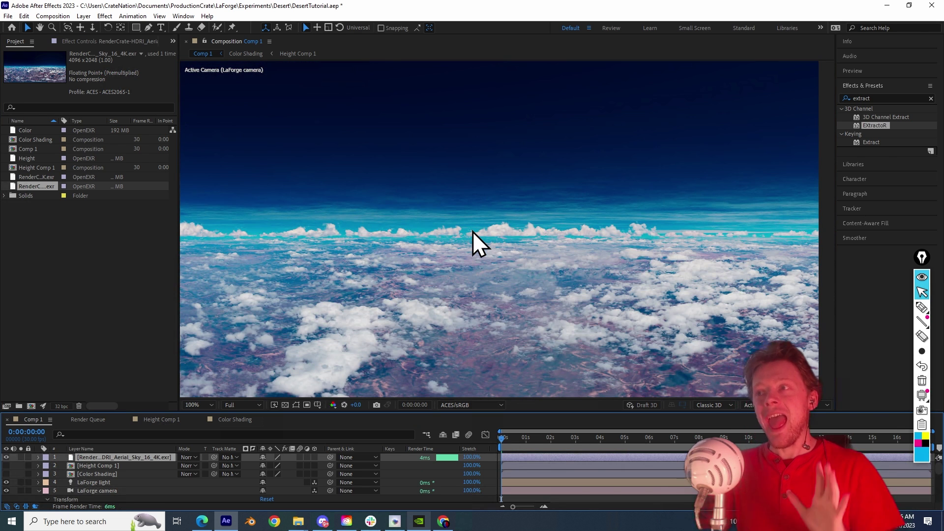
{"action": "scroll", "coordinate": [470, 231], "scroll_direction": "up", "scroll_amount": 2}
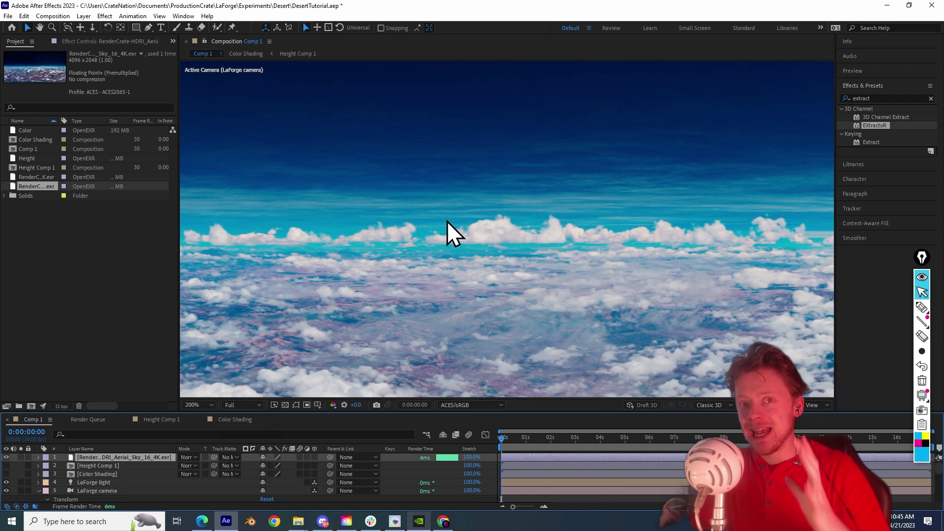
{"action": "key", "text": "space"}
{"action": "mouse_move", "coordinate": [391, 265]}
{"action": "left_mouse_down"}
{"action": "mouse_move", "coordinate": [414, 286]}
{"action": "mouse_move", "coordinate": [439, 264]}
{"action": "mouse_move", "coordinate": [409, 279]}
{"action": "mouse_move", "coordinate": [403, 250]}
{"action": "mouse_move", "coordinate": [393, 281]}
{"action": "left_mouse_up"}
{"action": "key", "text": "v"}
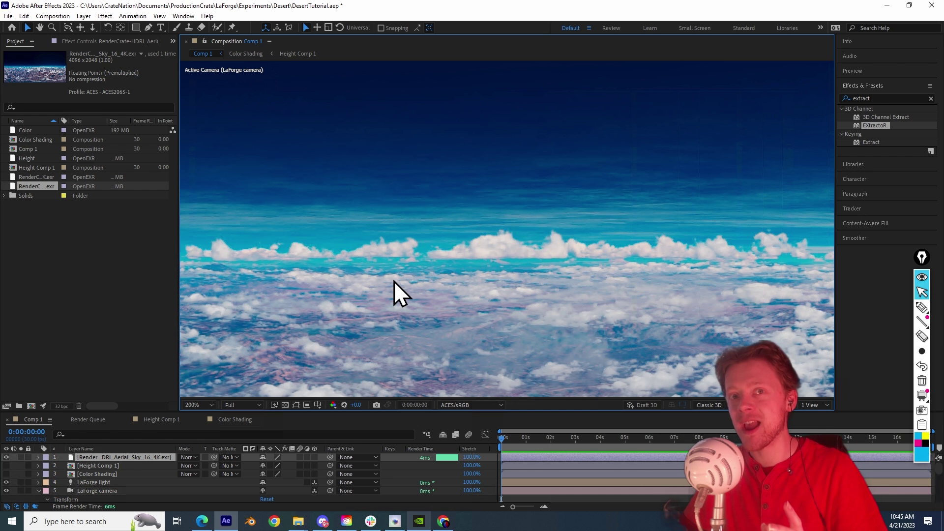
Step: Interpret the RenderCrate-HDRI_Aerial_Sky_16_4K.exr footage with the Override Media Color Space set to Utility/Utility - Linear - sRGB
{"action": "right_click", "coordinate": [39, 188]}
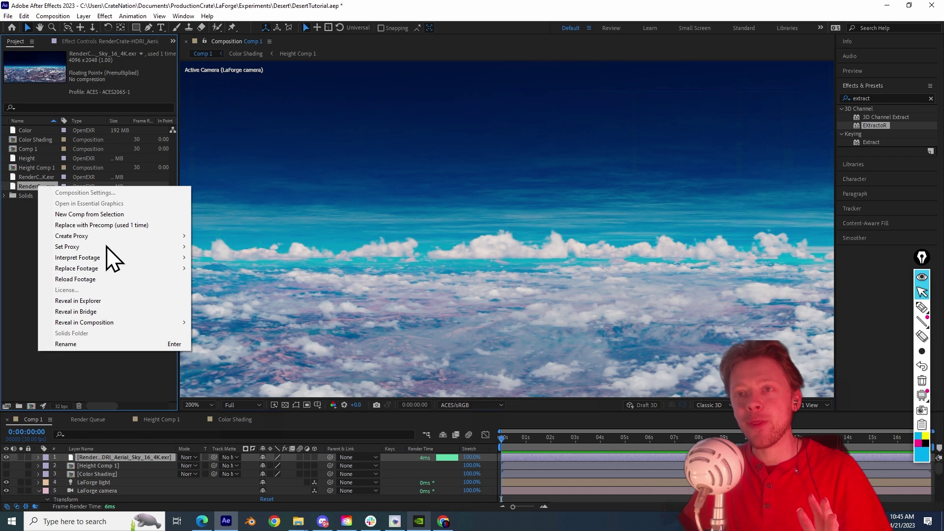
{"action": "mouse_move", "coordinate": [121, 257]}
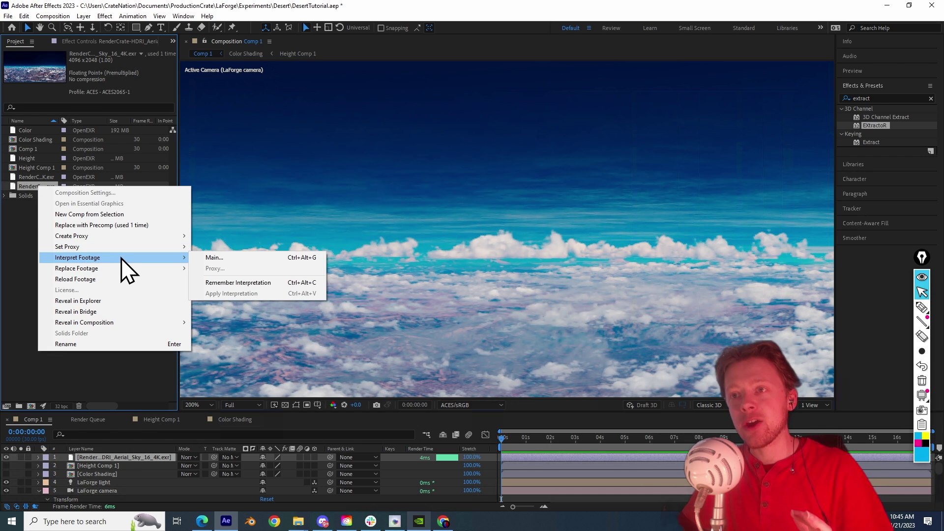
{"action": "left_click", "coordinate": [232, 269]}
{"action": "left_click", "coordinate": [400, 86]}
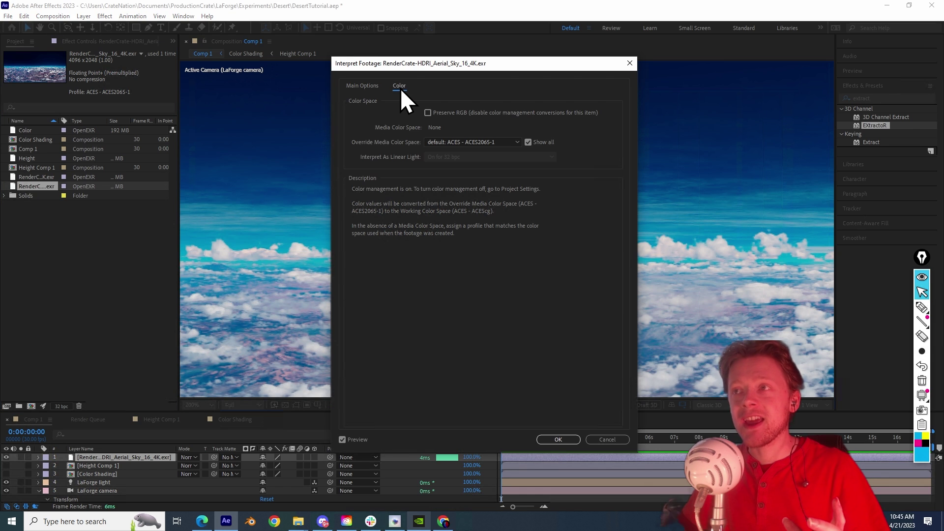
{"action": "left_click", "coordinate": [453, 144]}
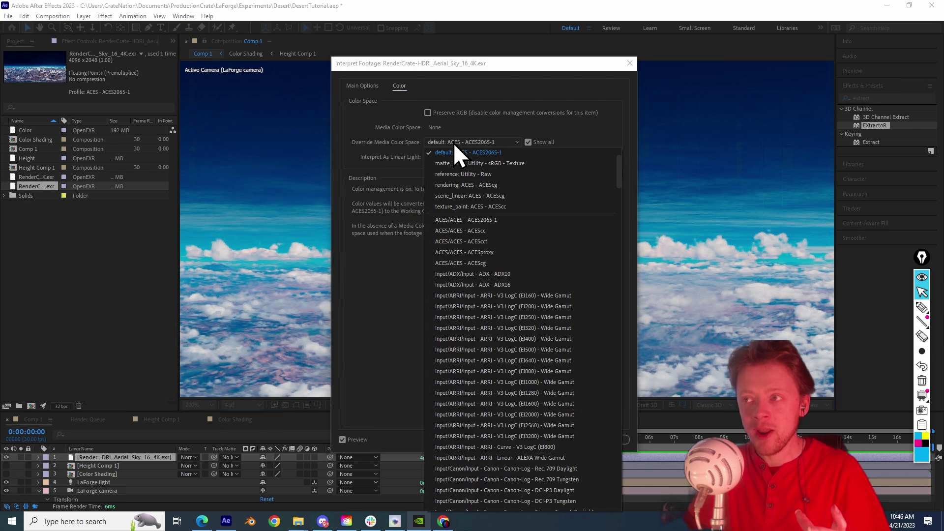
{"action": "scroll", "coordinate": [474, 224], "scroll_direction": "down", "scroll_amount": 15}
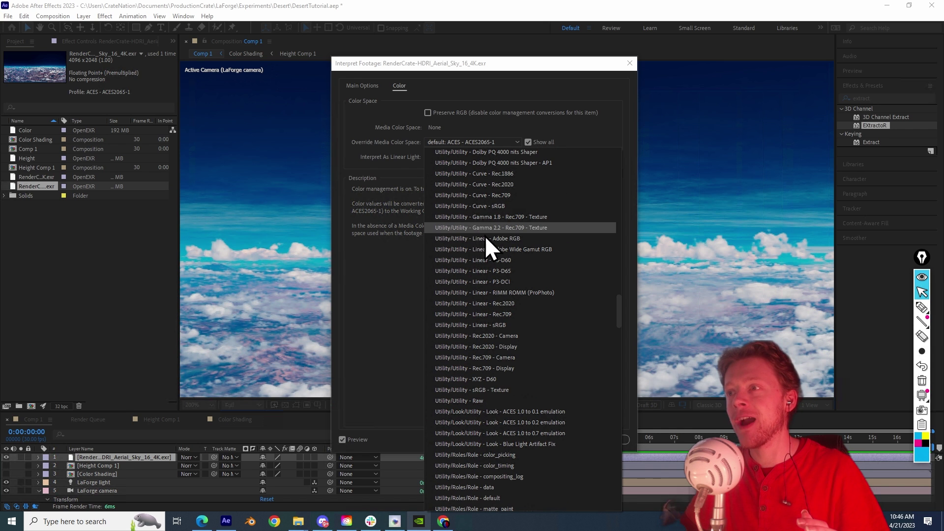
{"action": "left_click", "coordinate": [510, 326]}
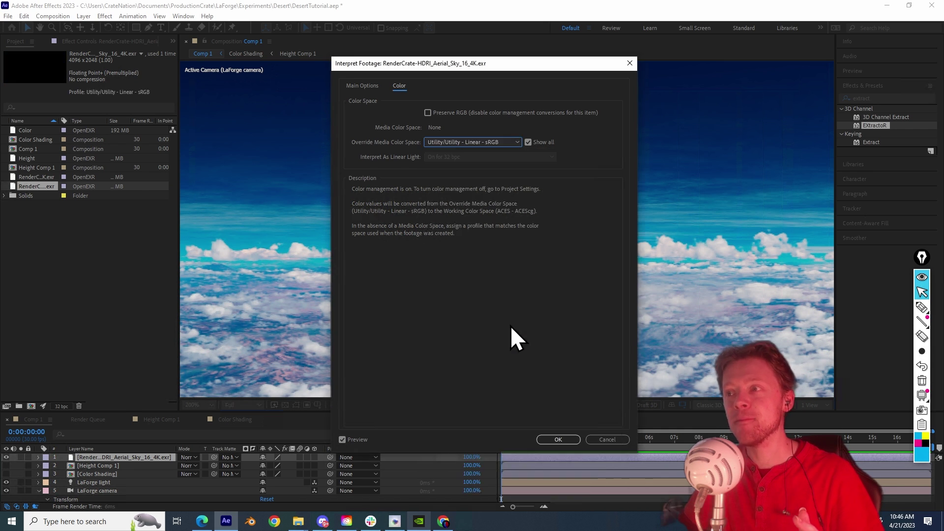
{"action": "left_click", "coordinate": [554, 439]}
{"action": "key", "text": "v"}
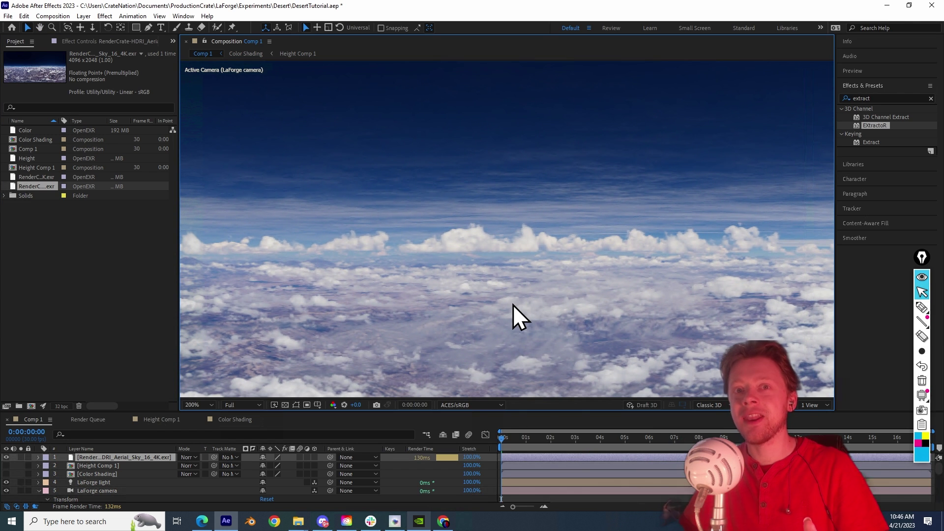
Step: Hide the RenderCrate-HDRI_Aerial_Sky_16_4K.exr layer in Comp 1
{"action": "scroll", "coordinate": [512, 305], "scroll_direction": "down", "scroll_amount": 3}
{"action": "left_click", "coordinate": [6, 458]}
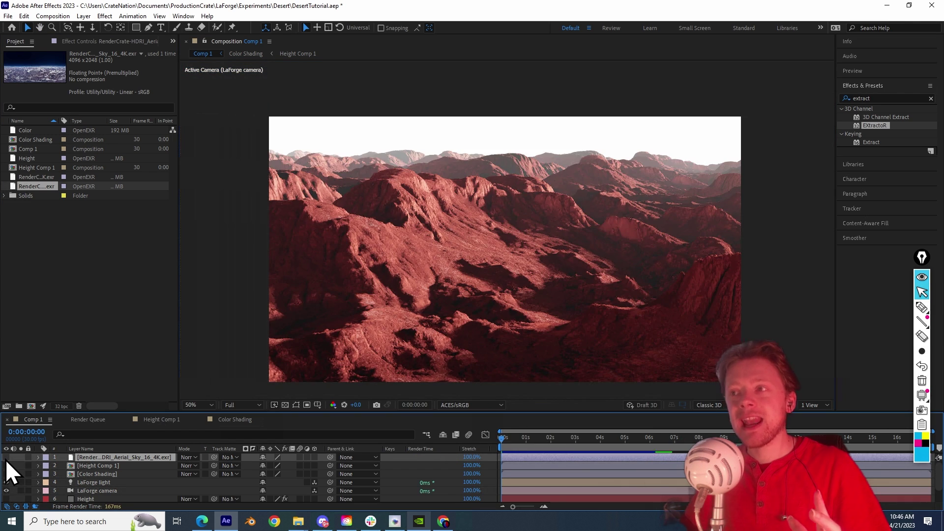
Step: Create a 1920 x 1080 px solid named Sky in Comp 1
{"action": "left_click", "coordinate": [85, 16]}
{"action": "mouse_move", "coordinate": [197, 34]}
{"action": "left_click", "coordinate": [277, 43]}
{"action": "type", "text": "Sky"}
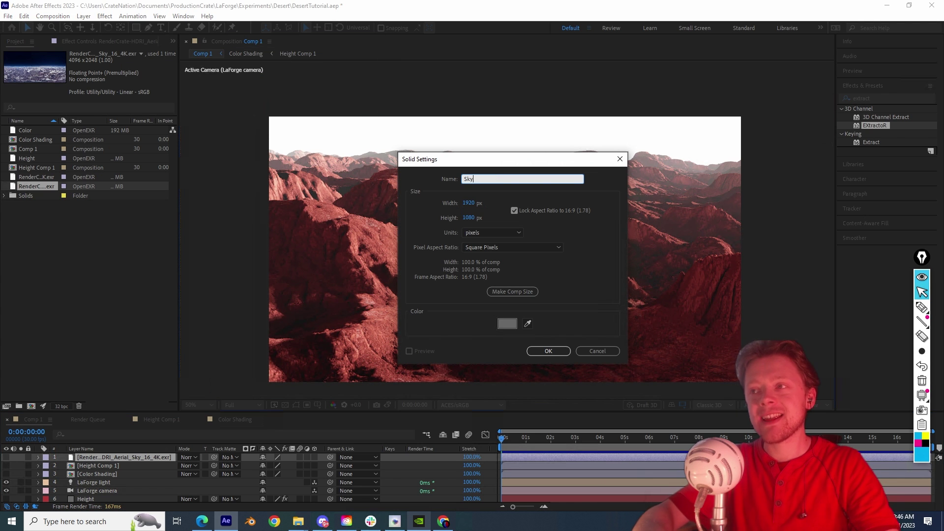
{"action": "key", "text": "Return"}
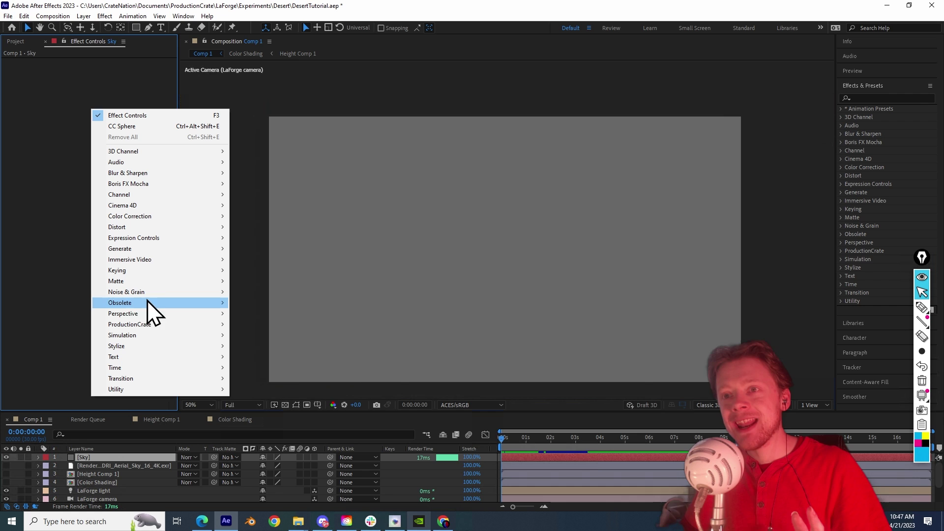
Step: Apply CC Environment to the Sky solid and set its environment to RenderCrate-HDRI_Aerial_Sky_16_4K.exr
{"action": "mouse_move", "coordinate": [157, 314]}
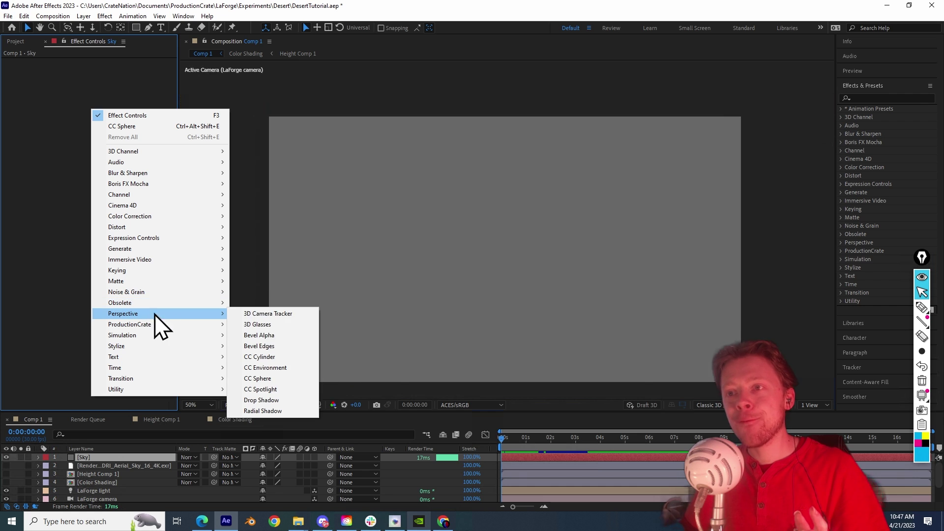
{"action": "left_click", "coordinate": [275, 372]}
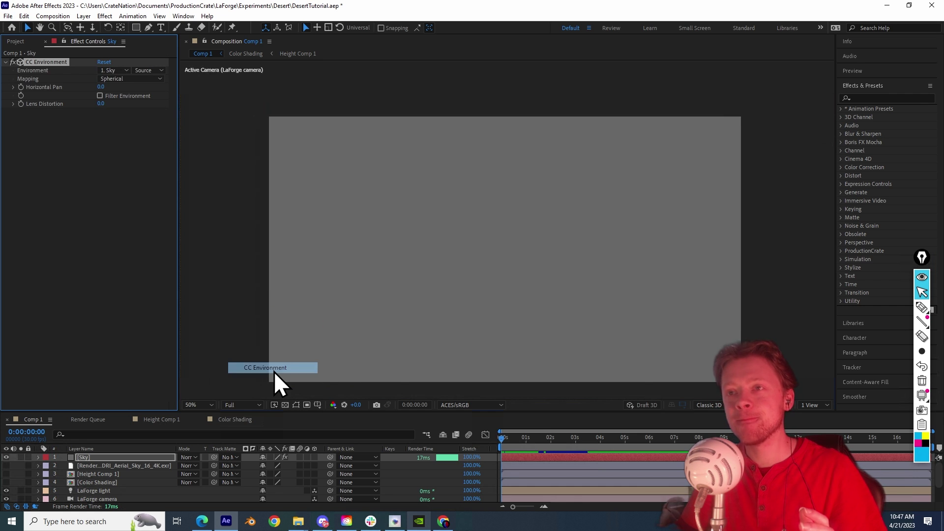
{"action": "left_click", "coordinate": [119, 71]}
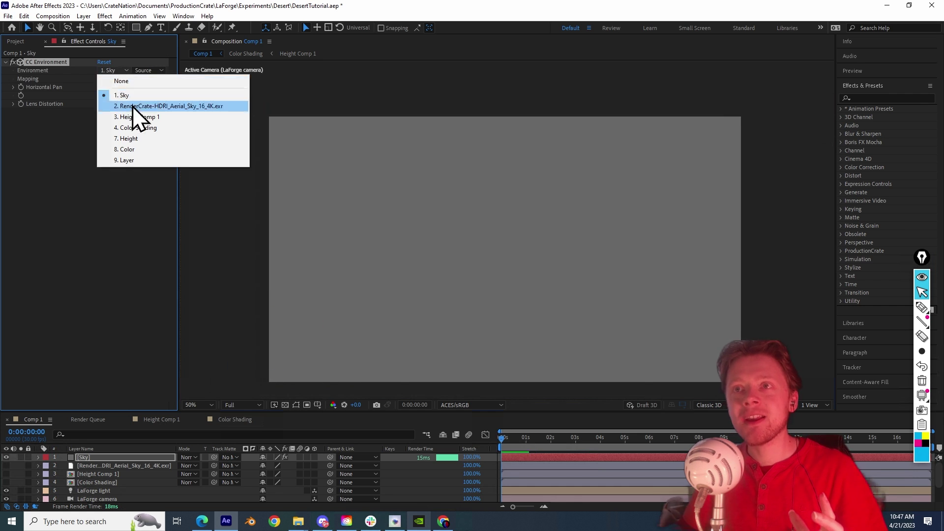
{"action": "left_click", "coordinate": [166, 107]}
Step: Move the Sky layer beneath all other layers and orbit the camera to check it behind the mountains
{"action": "key", "text": "c"}
{"action": "left_click_drag", "start_coordinate": [459, 295], "coordinate": [516, 301]}
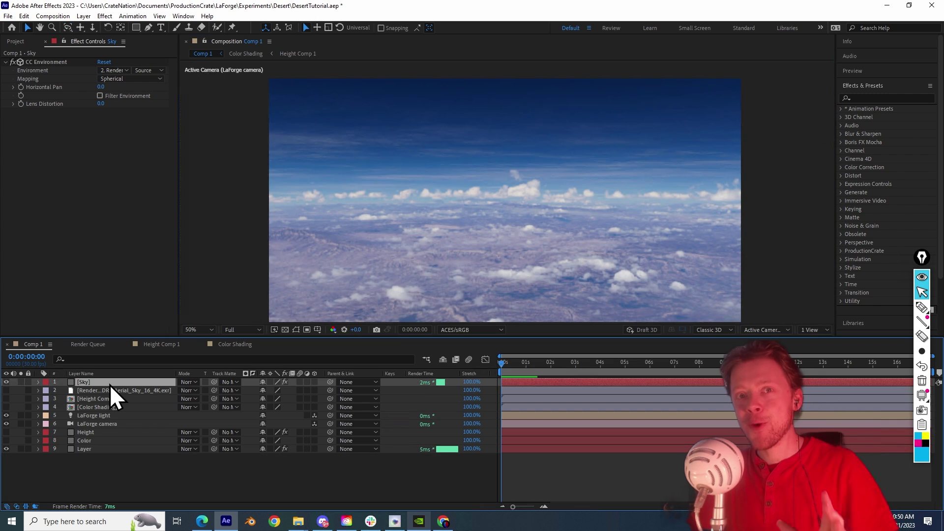
{"action": "left_click_drag", "start_coordinate": [110, 385], "coordinate": [109, 458]}
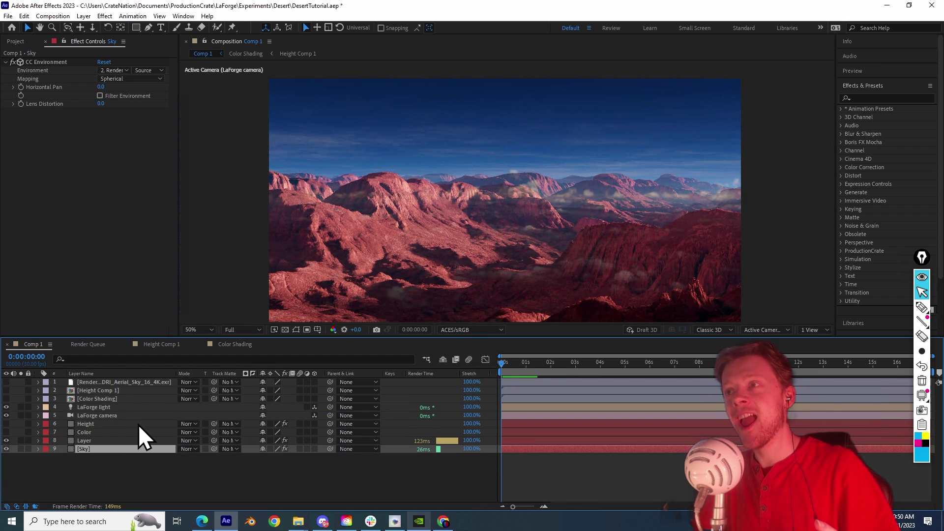
{"action": "key", "text": "1"}
{"action": "left_click_drag", "start_coordinate": [505, 211], "coordinate": [489, 187]}
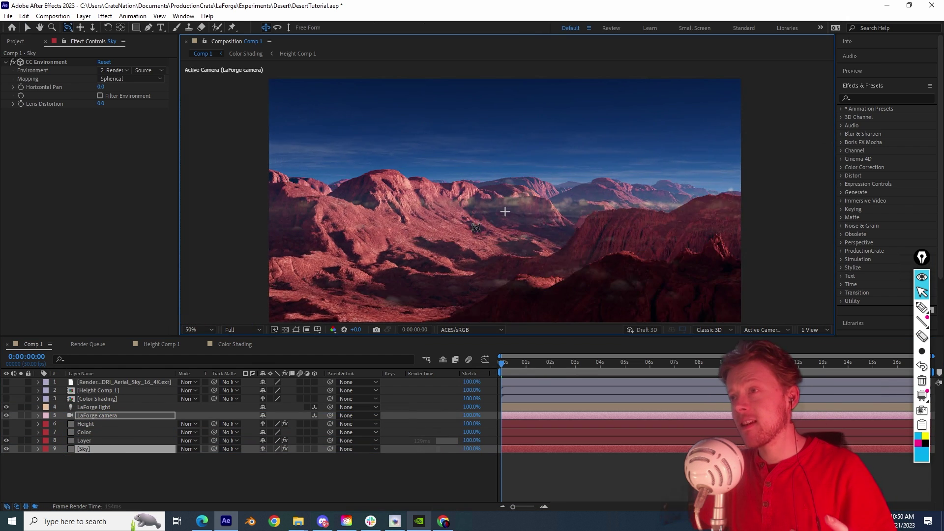
{"action": "key", "text": "space"}
{"action": "scroll", "coordinate": [443, 237], "scroll_direction": "up", "scroll_amount": 2}
{"action": "scroll", "coordinate": [432, 229], "scroll_direction": "down", "scroll_amount": 1}
{"action": "key", "text": "space"}
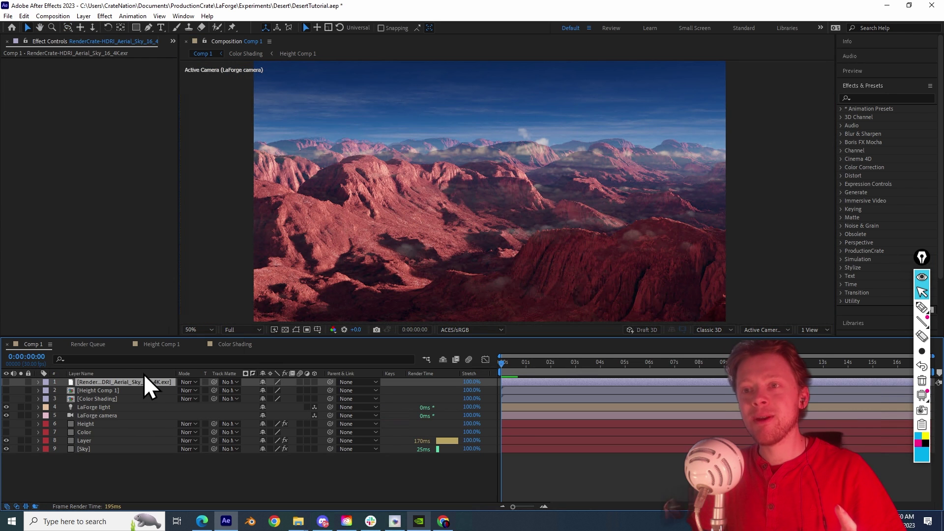
Step: Pre-compose the RenderCrate-HDRI_Aerial_Sky_16_4K.exr layer as SkyTexture
{"action": "right_click", "coordinate": [144, 377]}
{"action": "left_click", "coordinate": [211, 322]}
{"action": "type", "text": "SkyTe"}
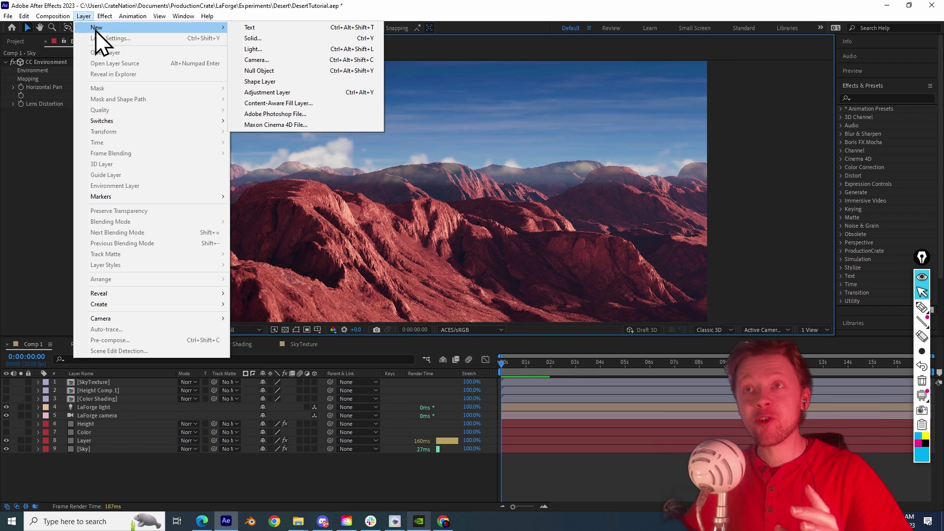
Step: Create a 1920 x 1080 px gray solid with the default settings and apply the Set Matte effect to it
{"action": "left_click", "coordinate": [285, 39]}
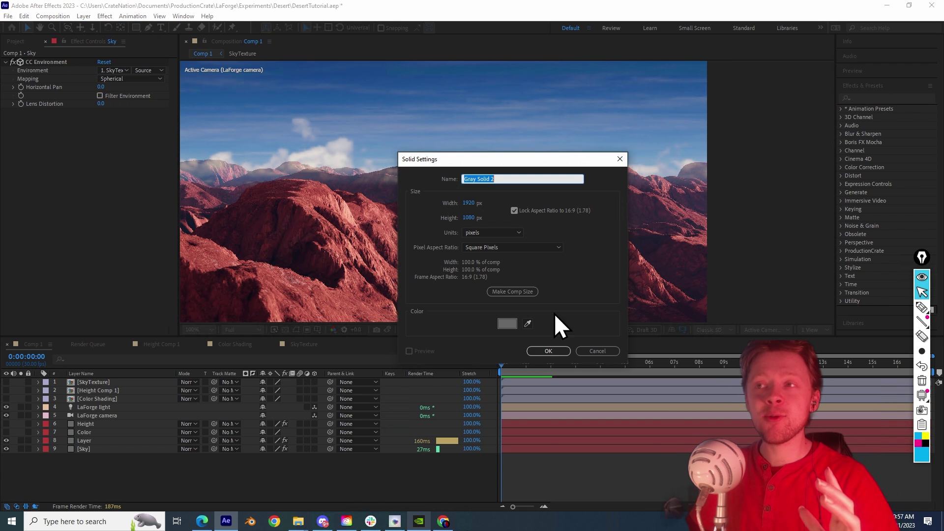
{"action": "left_click", "coordinate": [538, 350]}
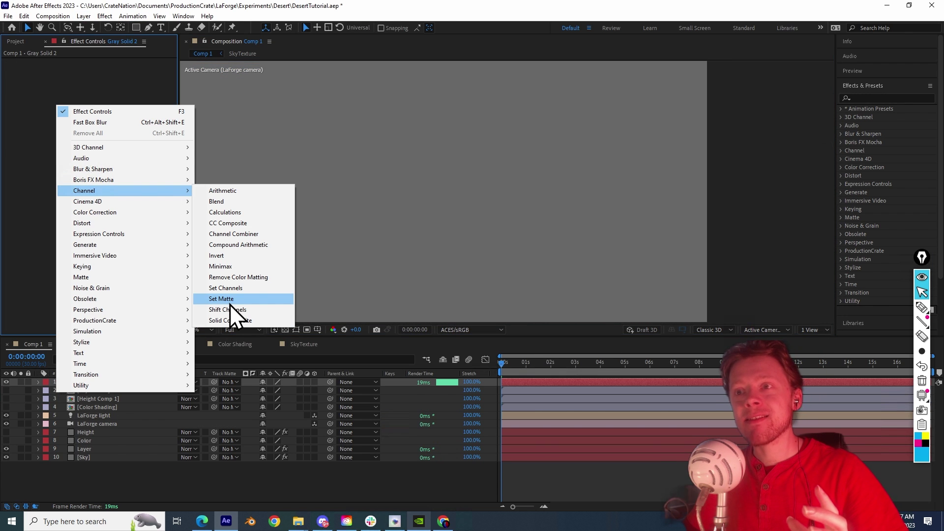
{"action": "left_click", "coordinate": [230, 303]}
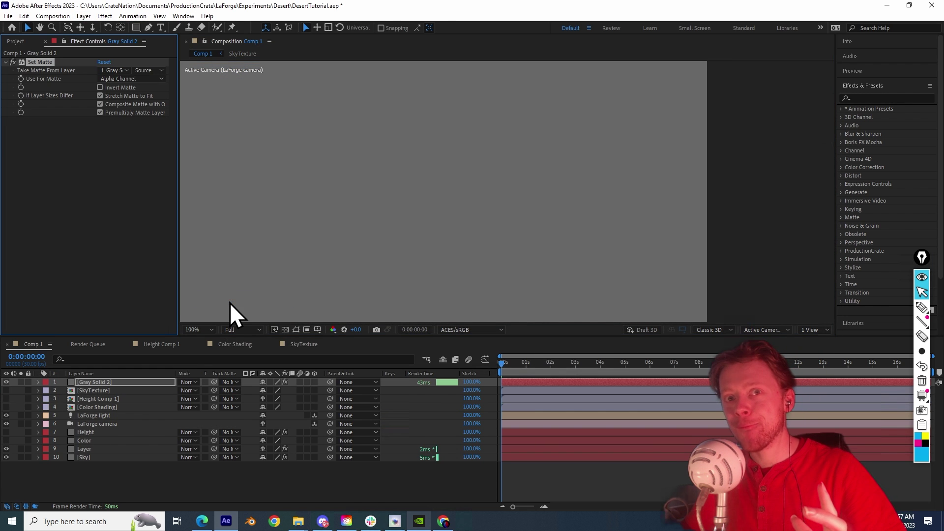
Step: Set the solid's Set Matte to take its matte from 9. Layer using Effects & Masks, and solo the solid to inspect it
{"action": "left_click", "coordinate": [113, 70]}
{"action": "left_click", "coordinate": [127, 160]}
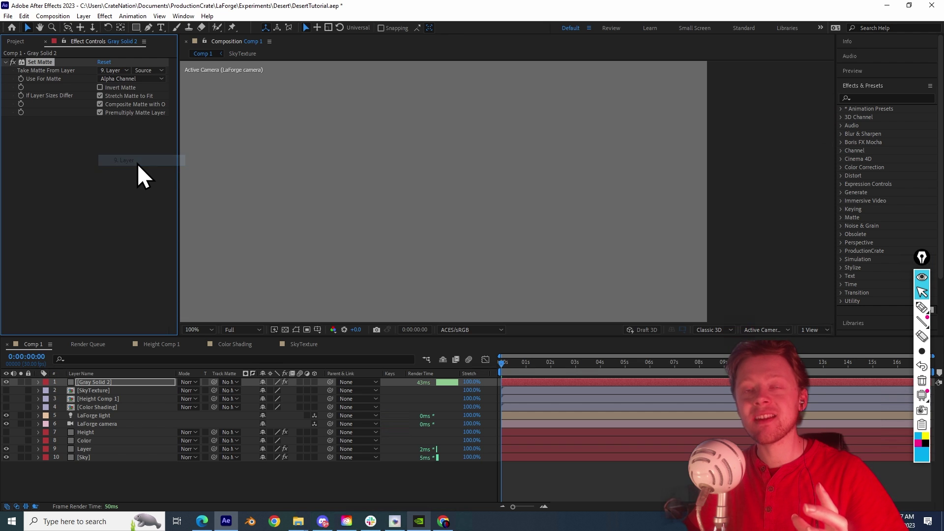
{"action": "left_click", "coordinate": [147, 70]}
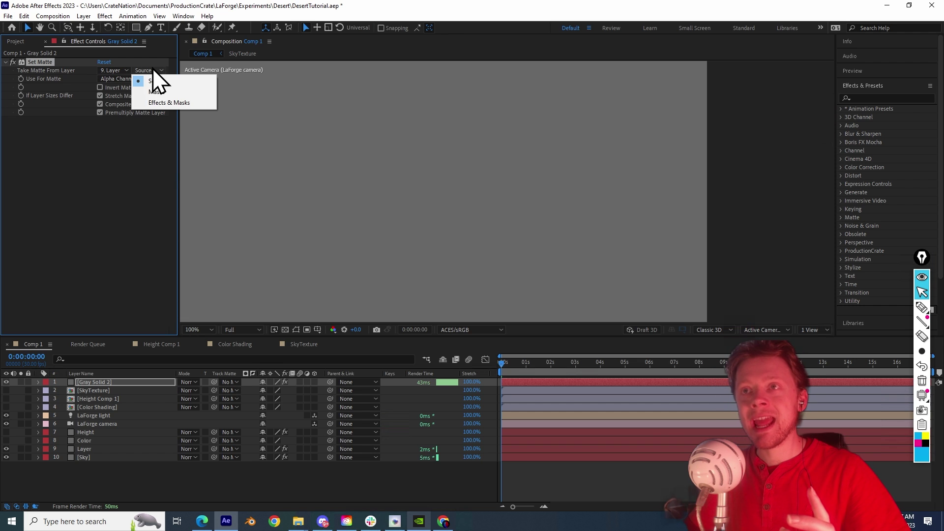
{"action": "left_click", "coordinate": [174, 104]}
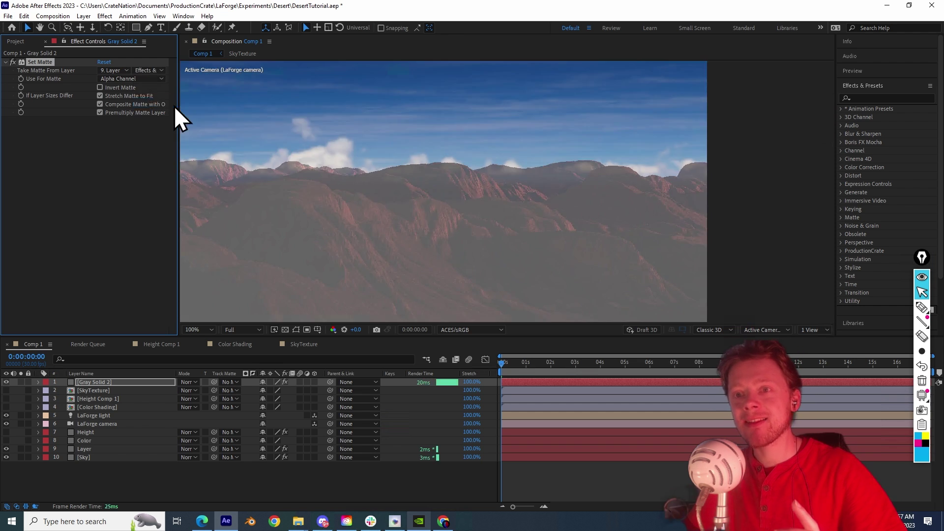
{"action": "key", "text": "comma"}
{"action": "left_click", "coordinate": [21, 382]}
{"action": "left_click_drag", "start_coordinate": [536, 206], "coordinate": [596, 190]}
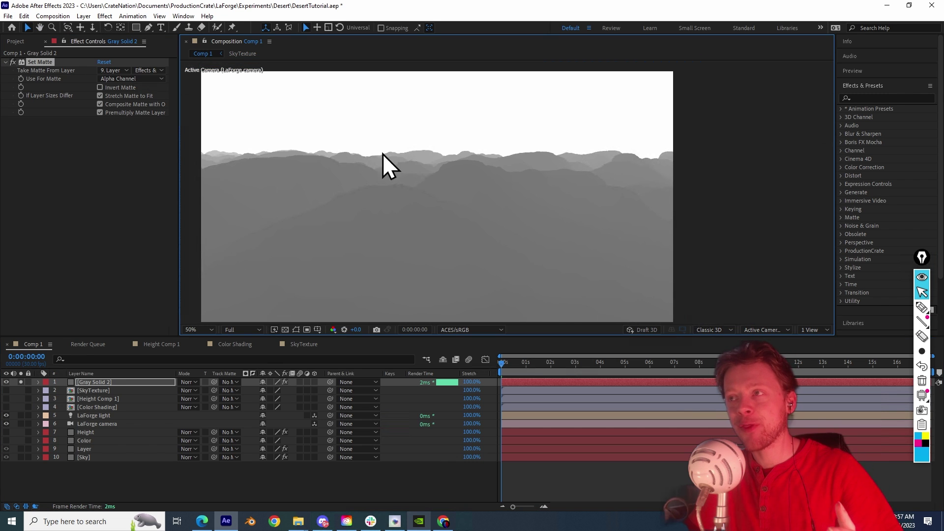
Step: Add Curves to Gray Solid 2 and steepen the Alpha channel curve so the mountain matte turns solid
{"action": "right_click", "coordinate": [75, 147]}
{"action": "mouse_move", "coordinate": [147, 252]}
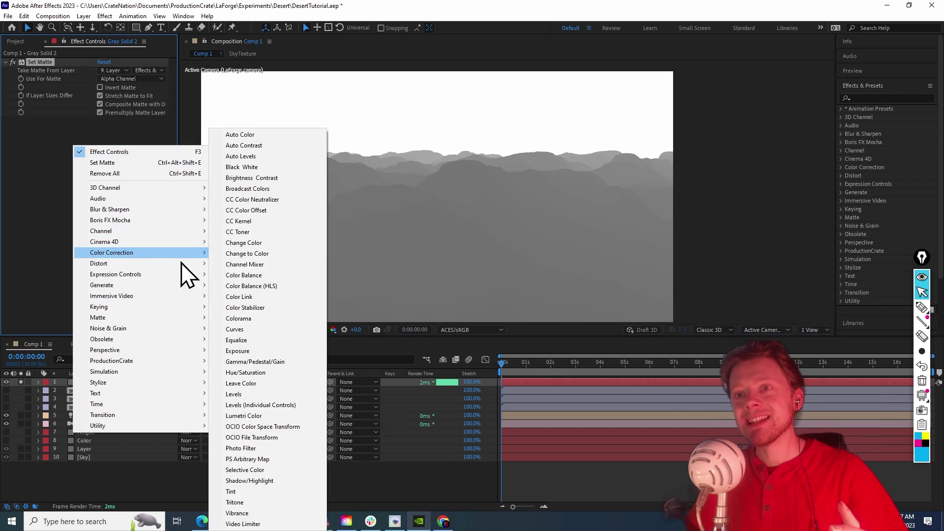
{"action": "left_click", "coordinate": [239, 329]}
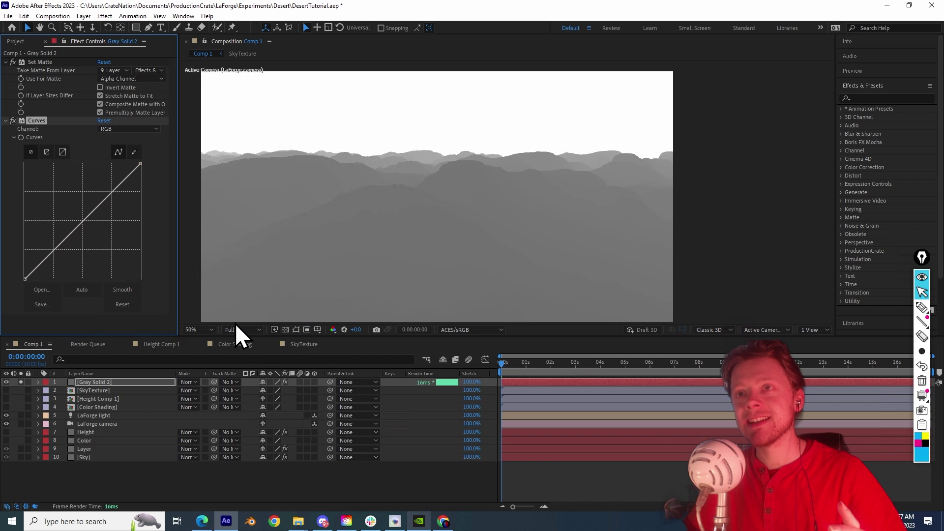
{"action": "left_click", "coordinate": [127, 129]}
{"action": "left_click", "coordinate": [121, 184]}
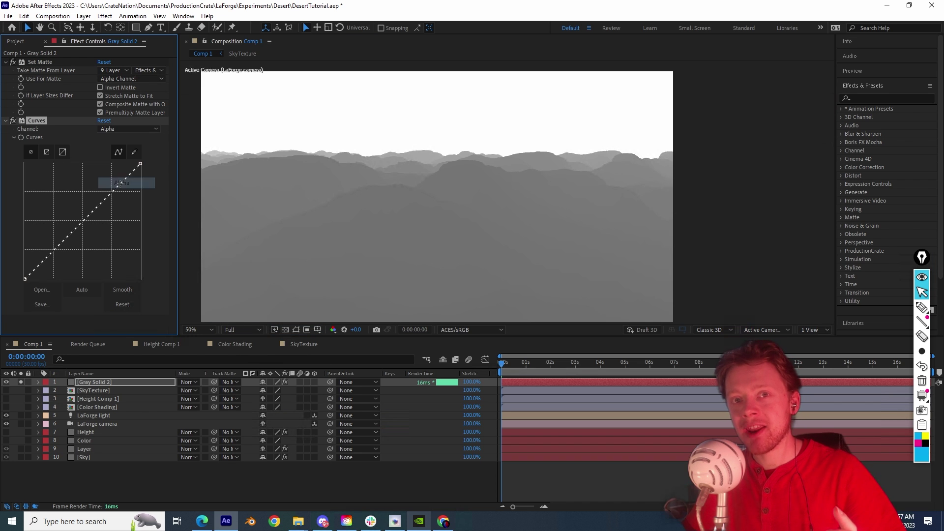
{"action": "left_click_drag", "start_coordinate": [141, 164], "coordinate": [39, 141]}
{"action": "scroll", "coordinate": [361, 167], "scroll_direction": "up", "scroll_amount": 2}
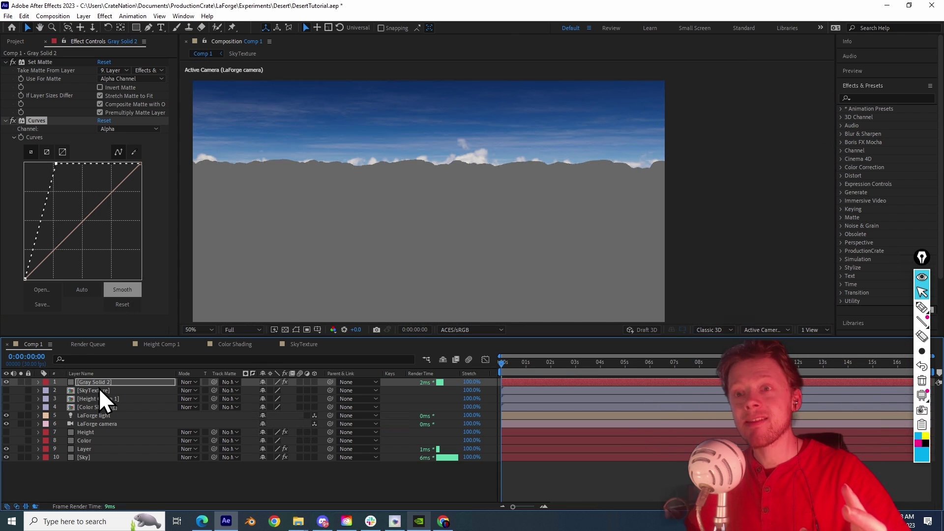
Step: Place Gray Solid 2 hidden between Layer and Sky, and add a new adjustment layer directly above it
{"action": "left_click_drag", "start_coordinate": [96, 384], "coordinate": [102, 445]}
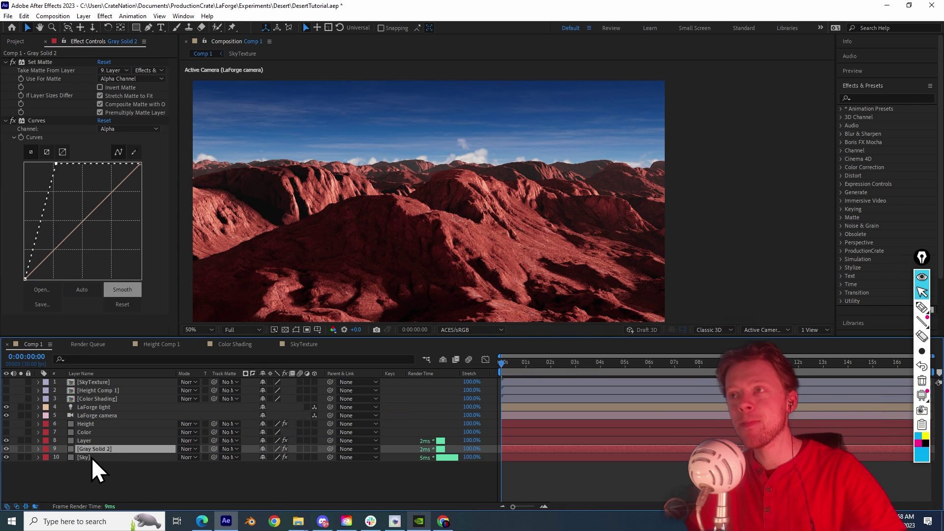
{"action": "left_click", "coordinate": [7, 449]}
{"action": "left_click", "coordinate": [84, 16]}
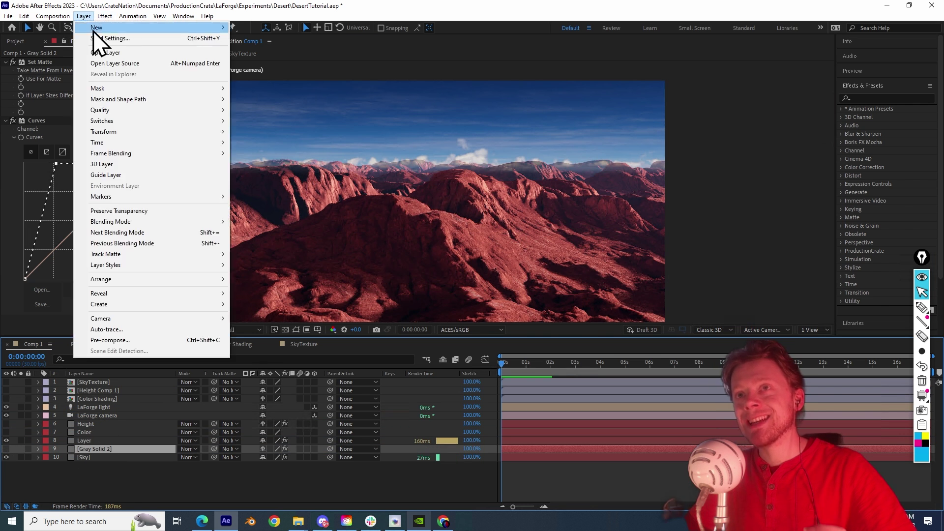
{"action": "mouse_move", "coordinate": [98, 27]}
{"action": "left_click", "coordinate": [283, 92]}
Step: Apply Fast Box Blur to the adjustment layer with a blur radius of 50
{"action": "right_click", "coordinate": [87, 112]}
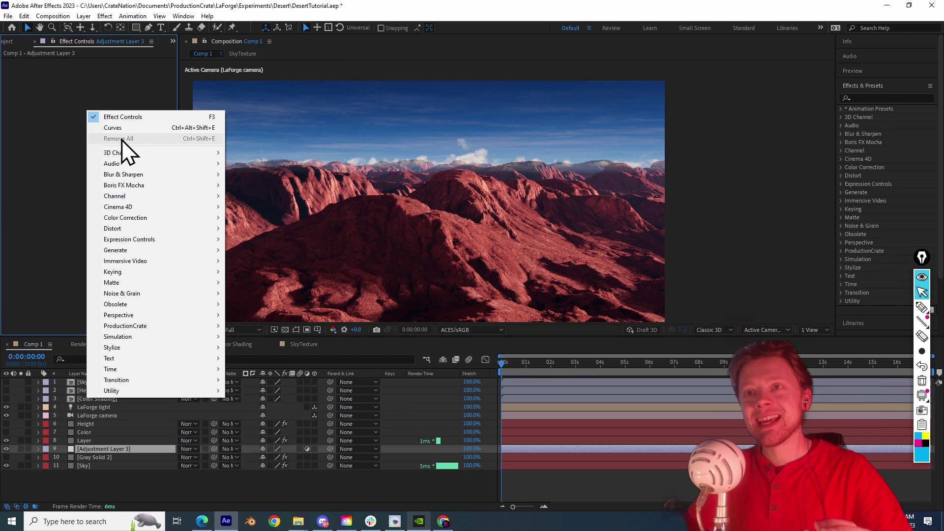
{"action": "mouse_move", "coordinate": [137, 175]}
{"action": "left_click", "coordinate": [253, 283]}
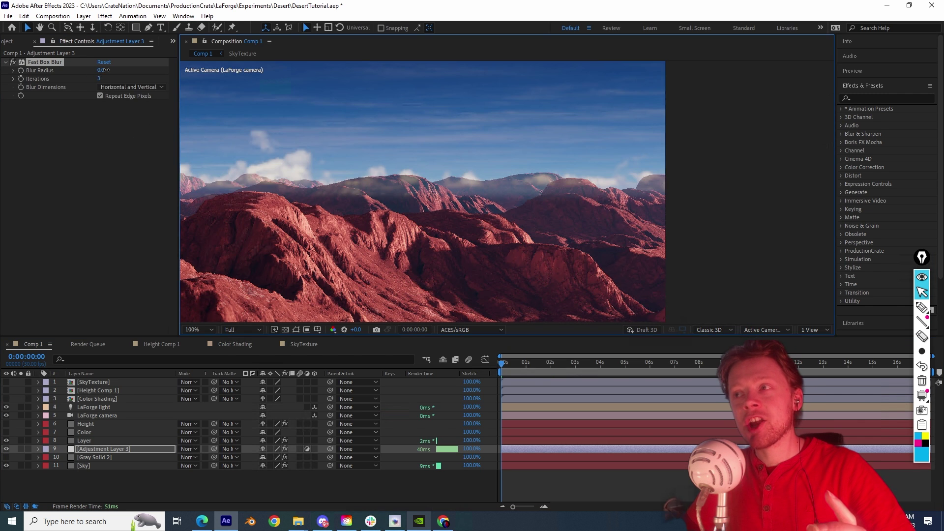
{"action": "left_click_drag", "start_coordinate": [100, 71], "coordinate": [125, 71]}
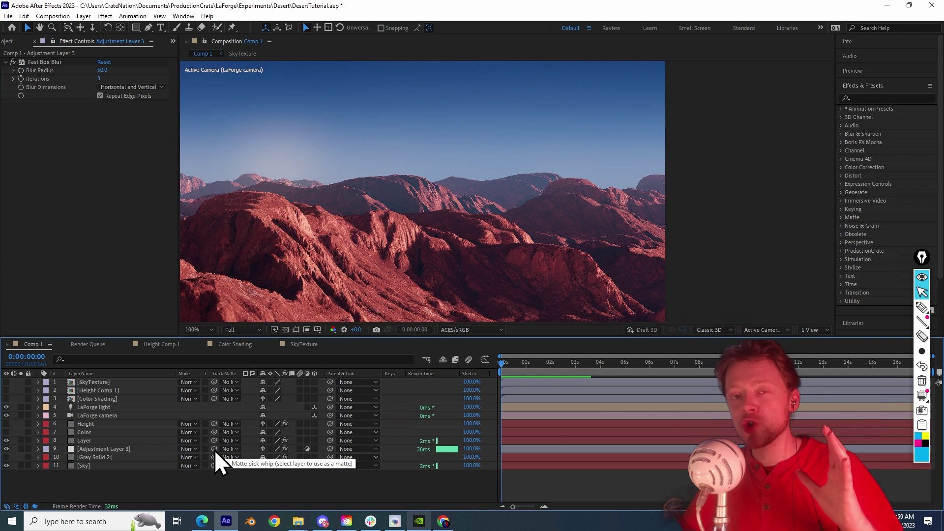
Step: Assign Gray Solid 2 as the track matte of Adjustment Layer 3 and check the mountain edges
{"action": "left_click_drag", "start_coordinate": [215, 451], "coordinate": [118, 459]}
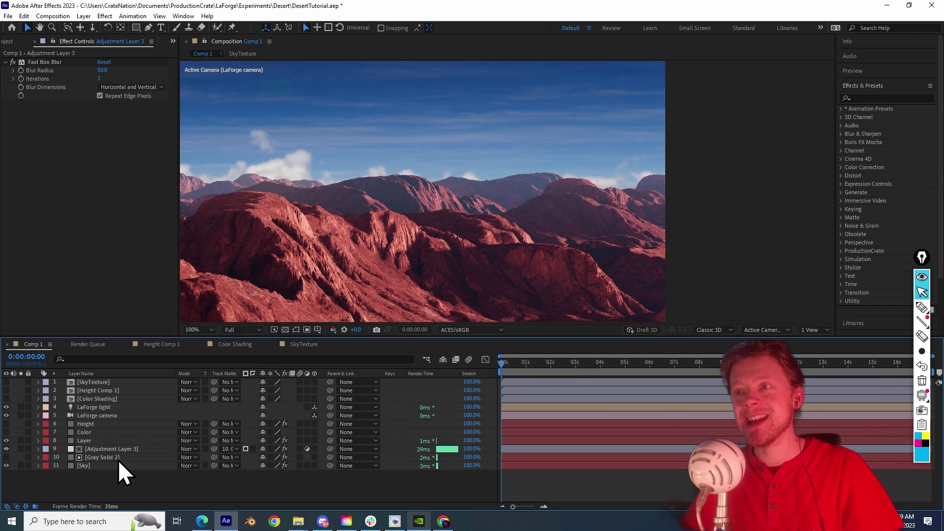
{"action": "key", "text": "space"}
{"action": "left_click_drag", "start_coordinate": [271, 227], "coordinate": [459, 241]}
{"action": "left_click_drag", "start_coordinate": [320, 235], "coordinate": [504, 241]}
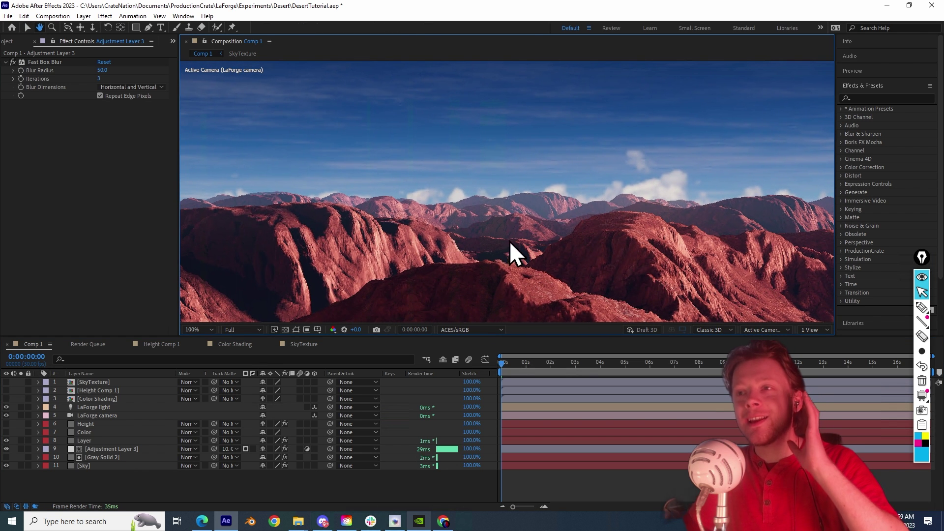
Step: Set the Alpha Depth Multiply of the LaForge effect on Layer to 33.60
{"action": "key", "text": "v"}
{"action": "left_click", "coordinate": [499, 250]}
{"action": "scroll", "coordinate": [500, 250], "scroll_direction": "down", "scroll_amount": 2}
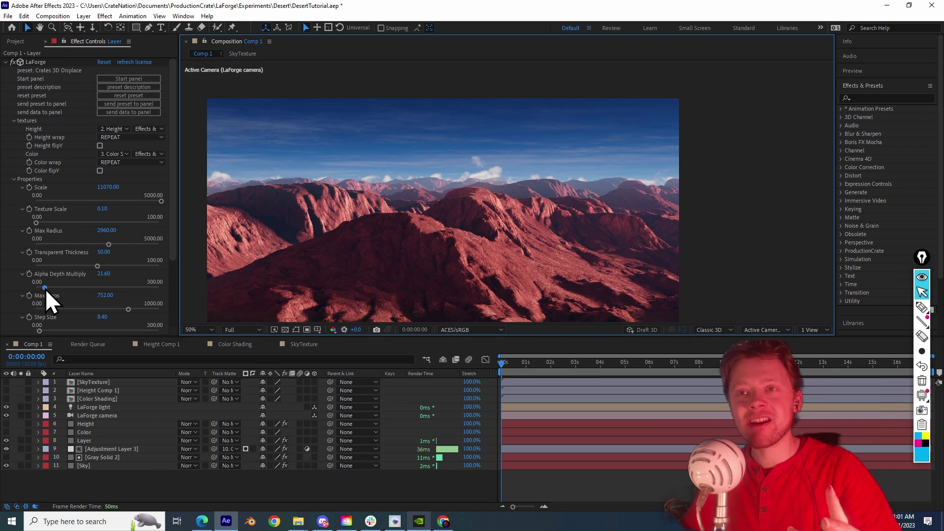
{"action": "left_click_drag", "start_coordinate": [45, 289], "coordinate": [51, 288]}
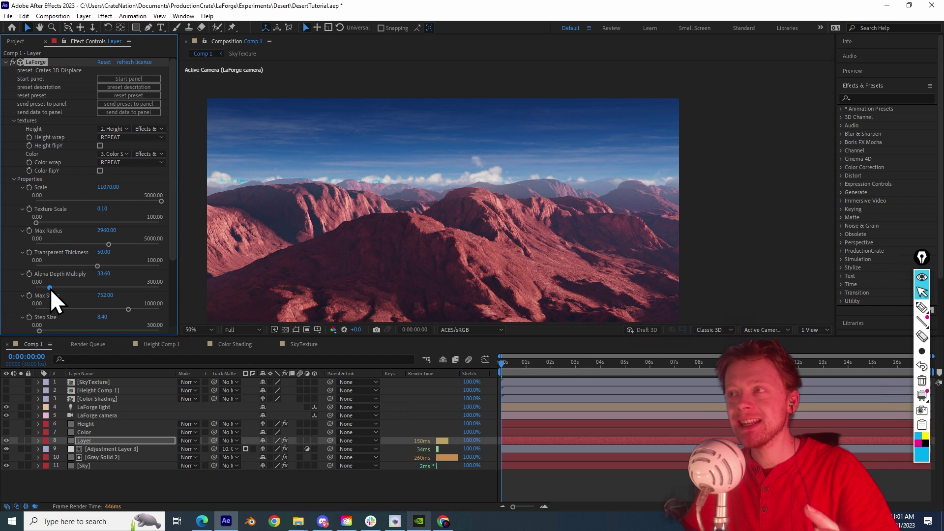
Step: Add Curves to Layer after the LaForge effect and adjust the shadow end of its RGB curve
{"action": "left_click", "coordinate": [6, 63]}
{"action": "right_click", "coordinate": [39, 107]}
{"action": "mouse_move", "coordinate": [94, 213]}
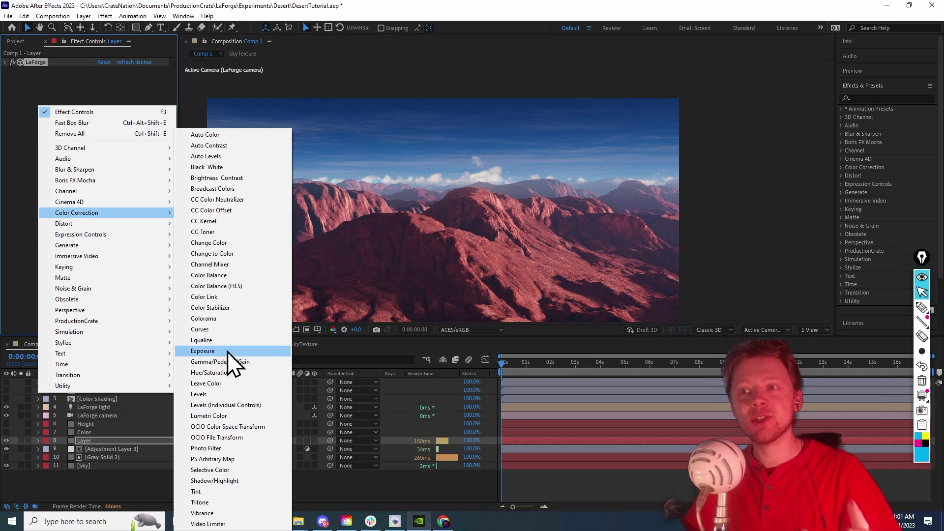
{"action": "left_click", "coordinate": [220, 329]}
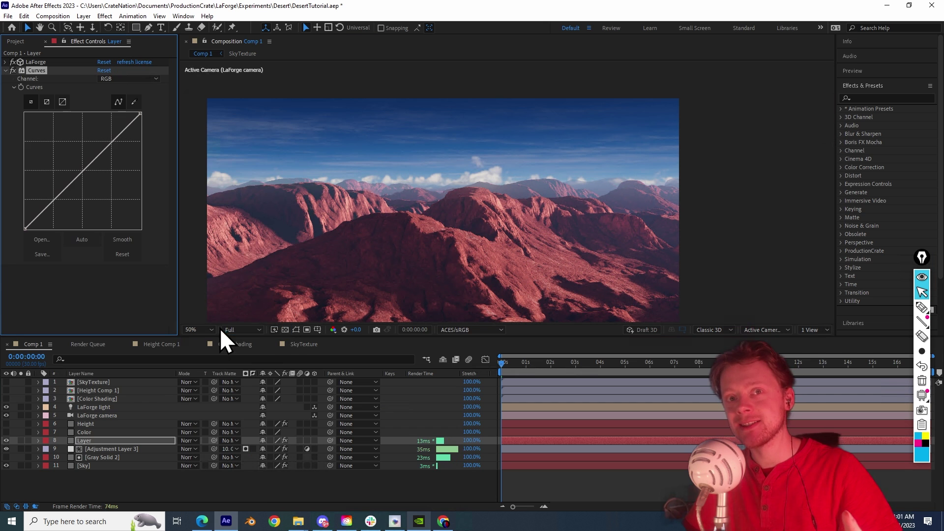
{"action": "left_click", "coordinate": [48, 207]}
{"action": "mouse_move", "coordinate": [49, 210]}
{"action": "left_mouse_down"}
{"action": "mouse_move", "coordinate": [61, 215]}
{"action": "mouse_move", "coordinate": [34, 191]}
{"action": "mouse_move", "coordinate": [40, 213]}
{"action": "left_mouse_up"}
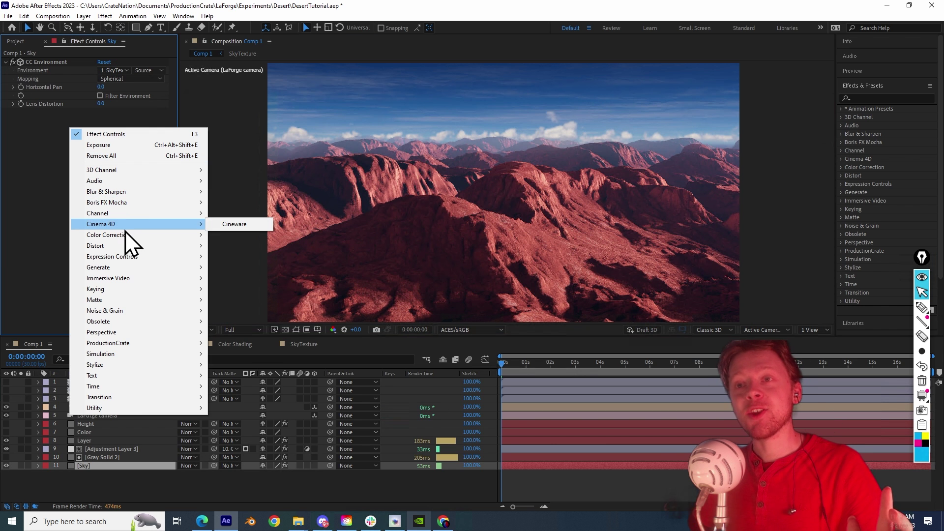
Step: Add the Exposure effect to the Sky layer and set its master exposure to 3.26
{"action": "mouse_move", "coordinate": [143, 236]}
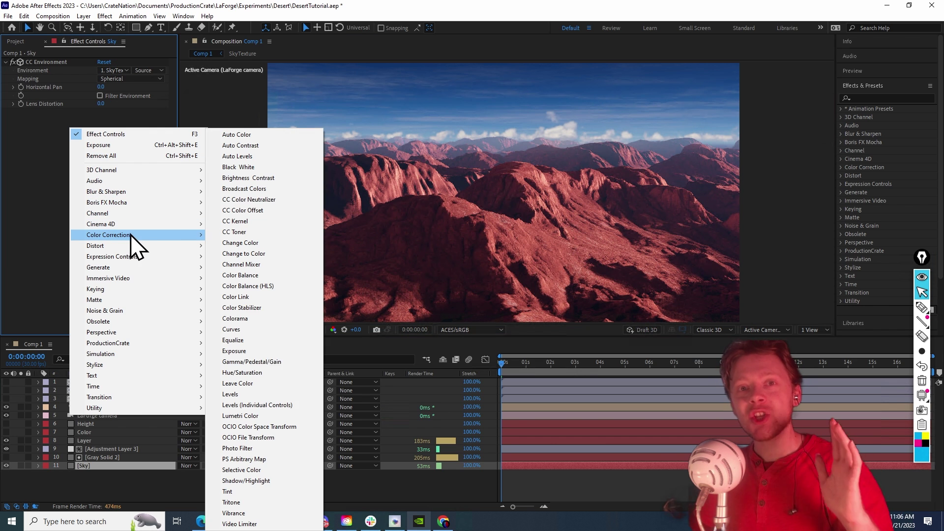
{"action": "left_click", "coordinate": [267, 350]}
{"action": "left_click_drag", "start_coordinate": [101, 137], "coordinate": [285, 152]}
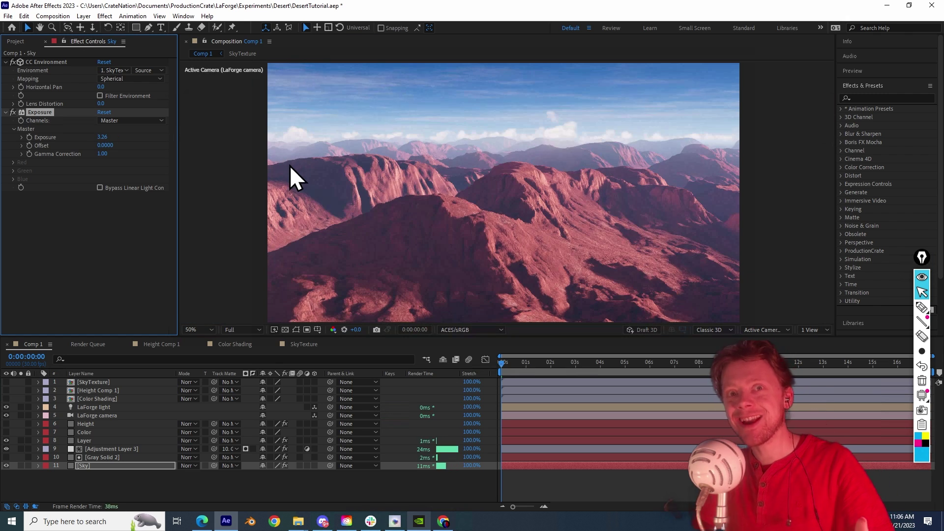
Step: Orbit the LaForge camera to a new view over the mountain range
{"action": "left_click", "coordinate": [68, 28]}
{"action": "left_click_drag", "start_coordinate": [469, 262], "coordinate": [482, 246]}
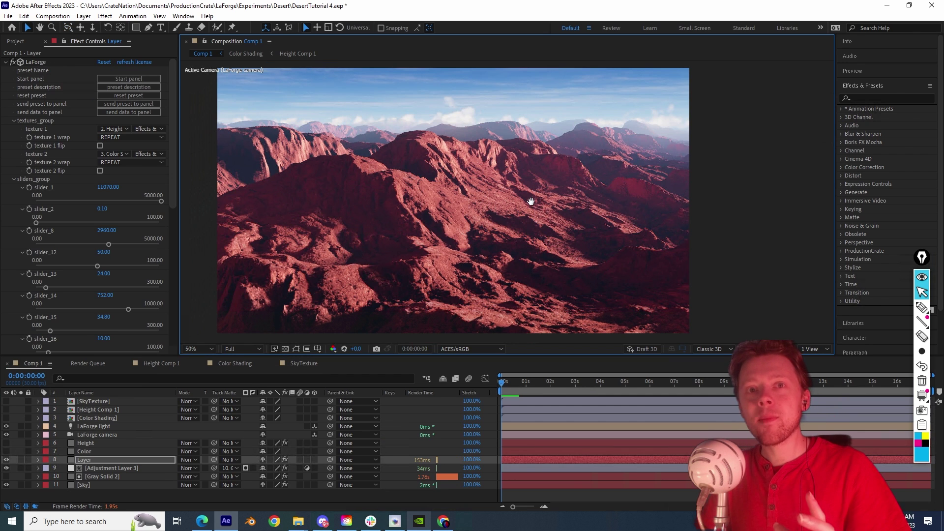
Step: Test increasing Backtrack Steps values of the LaForge effect on Layer against the shadowed hill and set it to 20
{"action": "scroll", "coordinate": [531, 201], "scroll_direction": "up", "scroll_amount": 4}
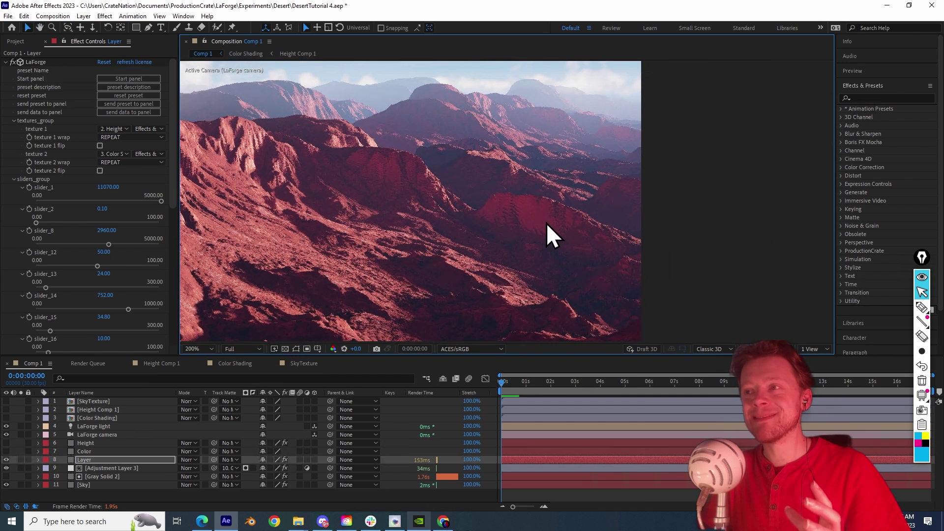
{"action": "scroll", "coordinate": [502, 223], "scroll_direction": "up", "scroll_amount": 2}
{"action": "left_click_drag", "start_coordinate": [512, 226], "coordinate": [519, 199]}
{"action": "key", "text": "v"}
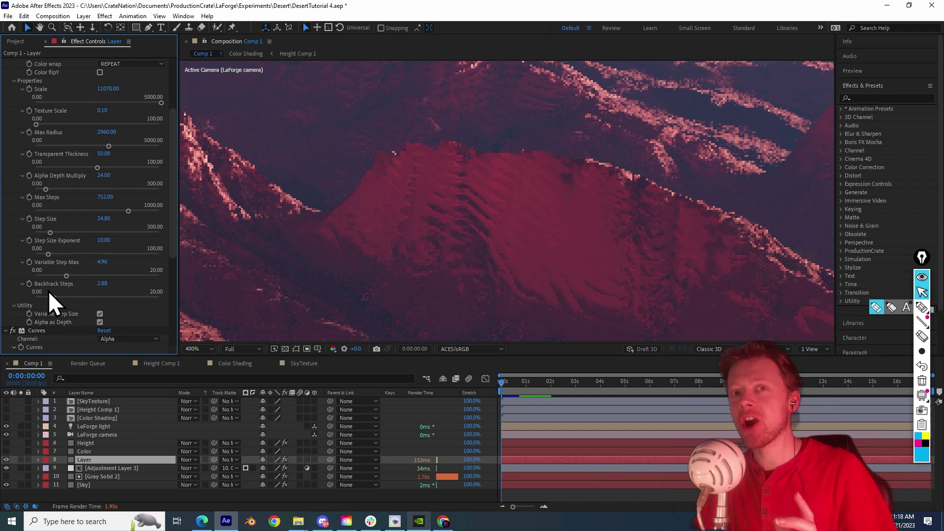
{"action": "left_click_drag", "start_coordinate": [55, 298], "coordinate": [74, 299]}
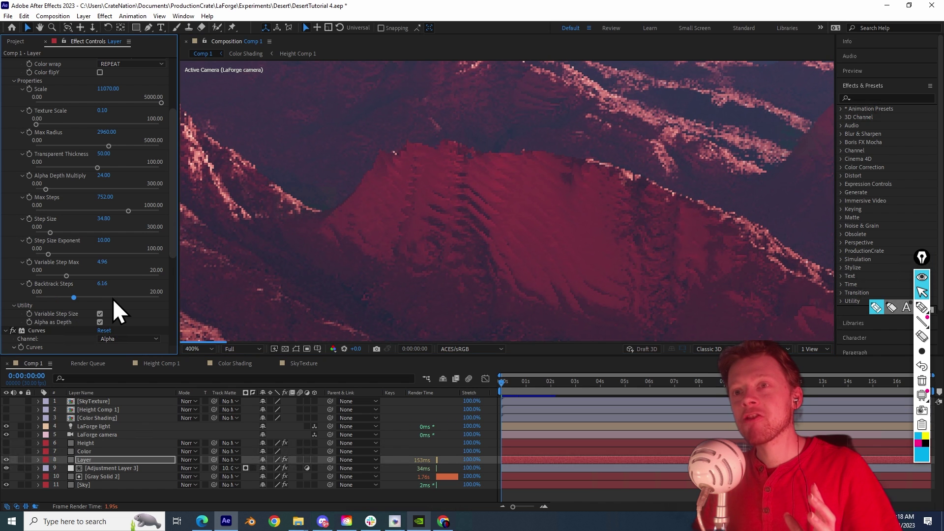
{"action": "left_click", "coordinate": [90, 297]}
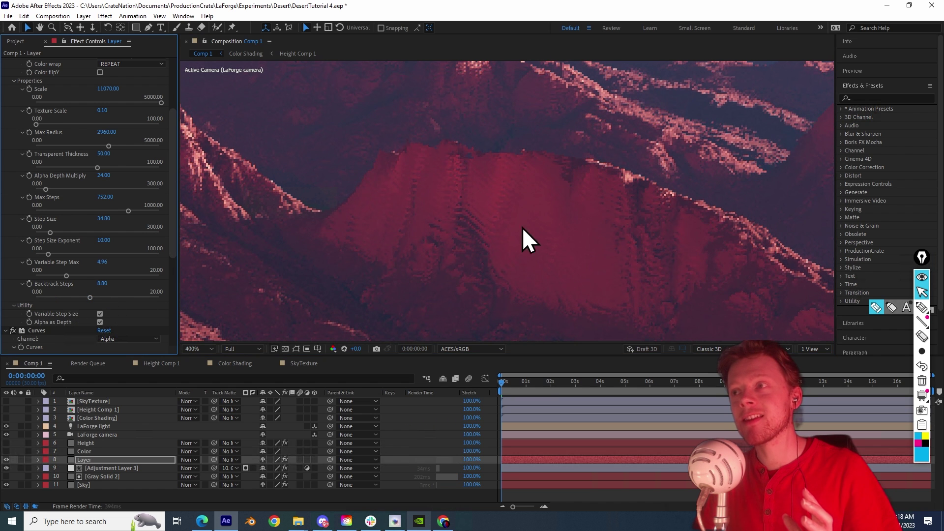
{"action": "left_click", "coordinate": [110, 298]}
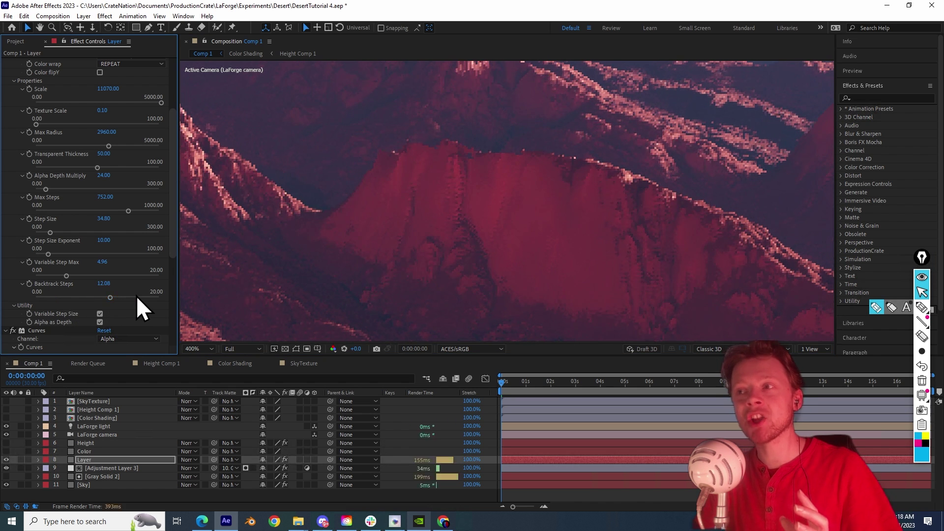
{"action": "left_click", "coordinate": [108, 286]}
{"action": "type", "text": "20"}
{"action": "key", "text": "Return"}
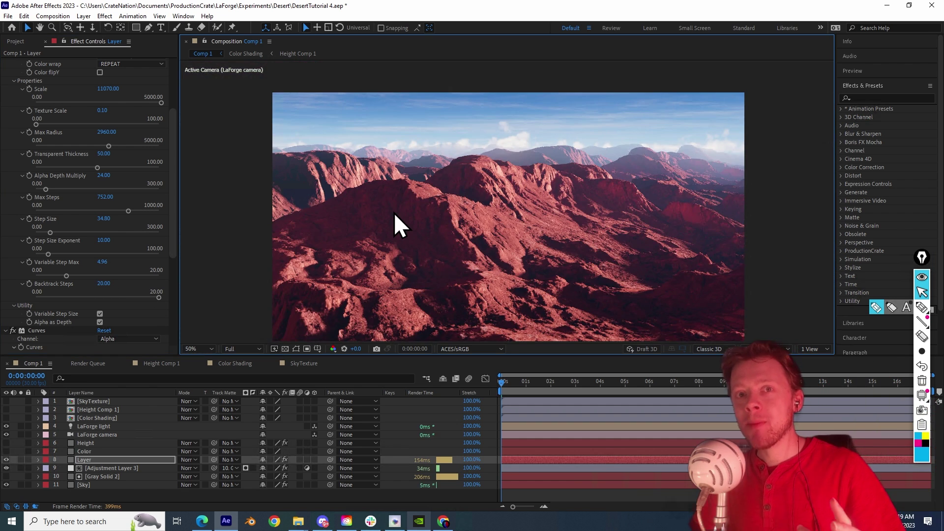
Step: Inspect the mountain ridges up close and set the LaForge effect's Step Size to 1.50
{"action": "left_click_drag", "start_coordinate": [394, 212], "coordinate": [346, 234]}
{"action": "scroll", "coordinate": [483, 220], "scroll_direction": "up", "scroll_amount": 3}
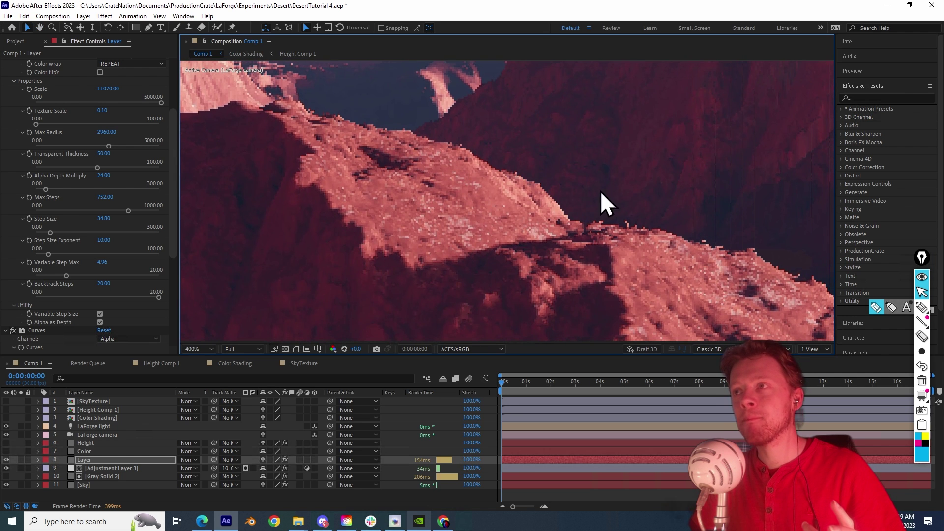
{"action": "left_click_drag", "start_coordinate": [667, 235], "coordinate": [389, 222]}
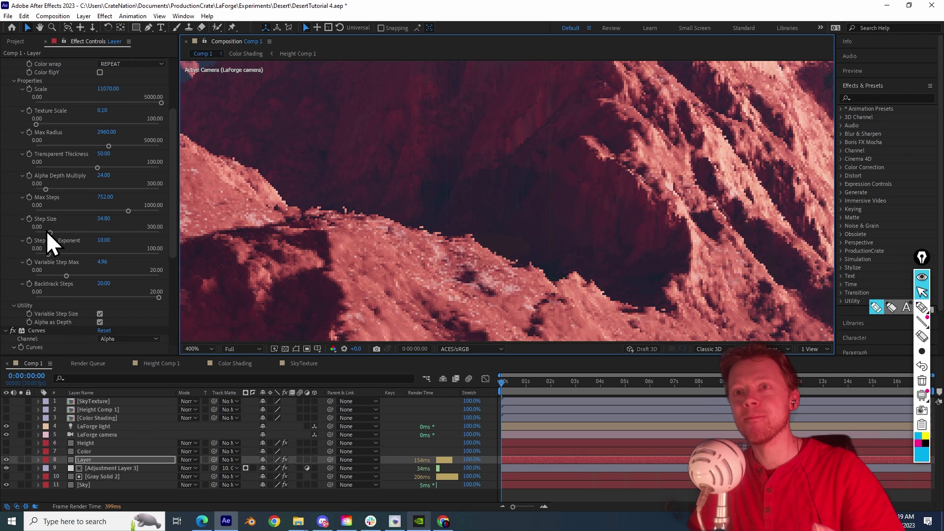
{"action": "left_click", "coordinate": [104, 218]}
{"action": "type", "text": "5"}
{"action": "key", "text": "Return"}
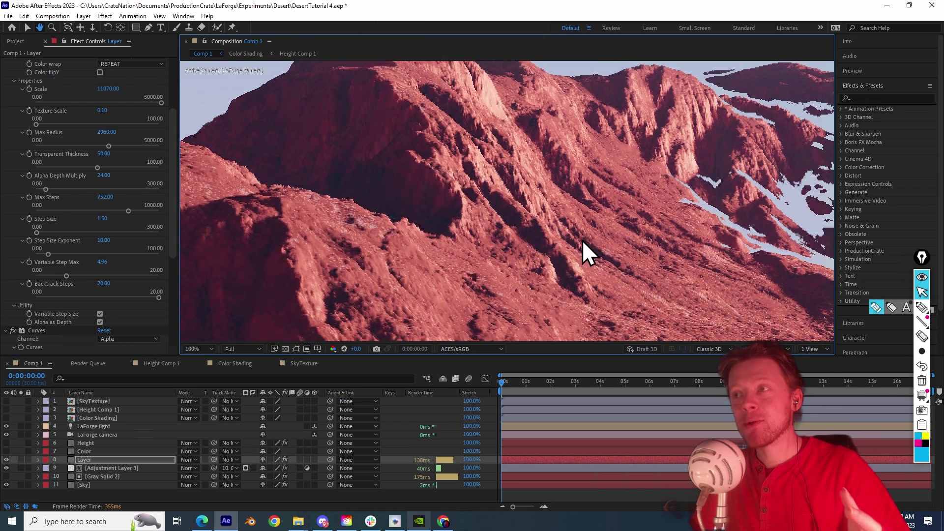
Step: Compare Max Steps settings up to 1000 for the LaForge effect and leave it at 584
{"action": "left_click_drag", "start_coordinate": [582, 240], "coordinate": [352, 240]}
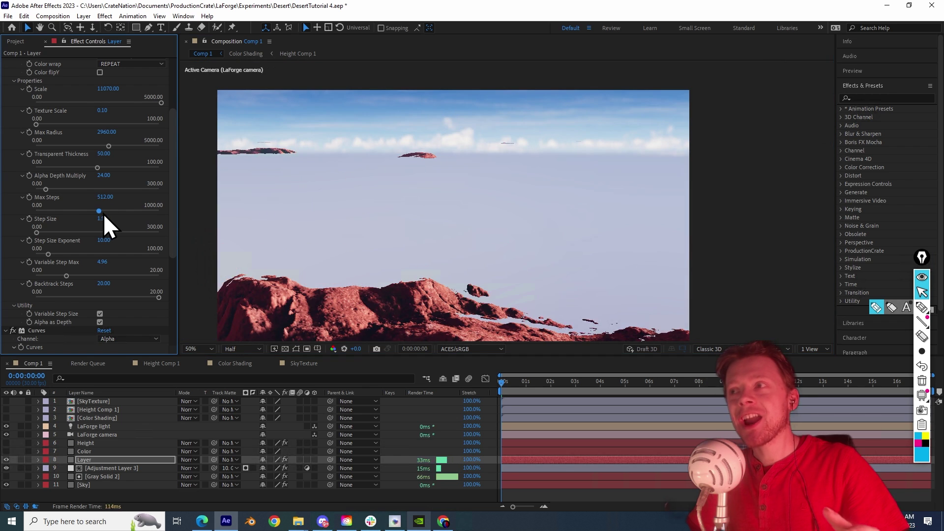
{"action": "left_click_drag", "start_coordinate": [128, 211], "coordinate": [174, 213]}
{"action": "left_click", "coordinate": [125, 212]}
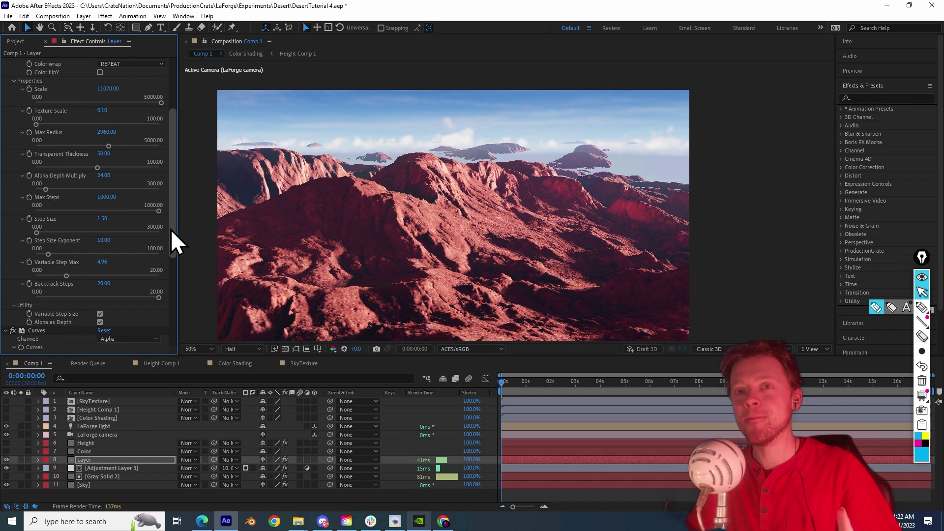
{"action": "left_click", "coordinate": [136, 211]}
{"action": "left_click_drag", "start_coordinate": [136, 212], "coordinate": [108, 214]}
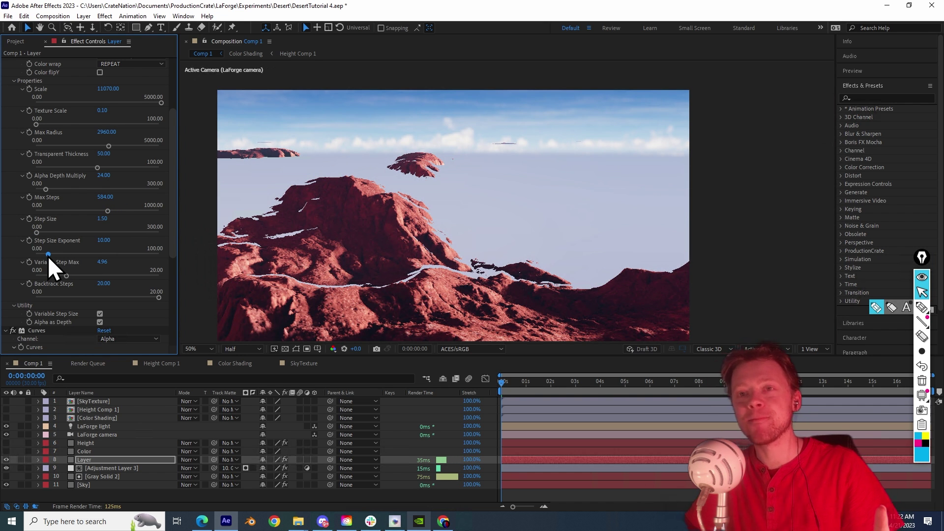
Step: Raise the LaForge effect's Variable Step Max and set its Step Size Exponent to 25.60
{"action": "left_click_drag", "start_coordinate": [49, 256], "coordinate": [52, 255]}
{"action": "left_click_drag", "start_coordinate": [124, 239], "coordinate": [166, 241]}
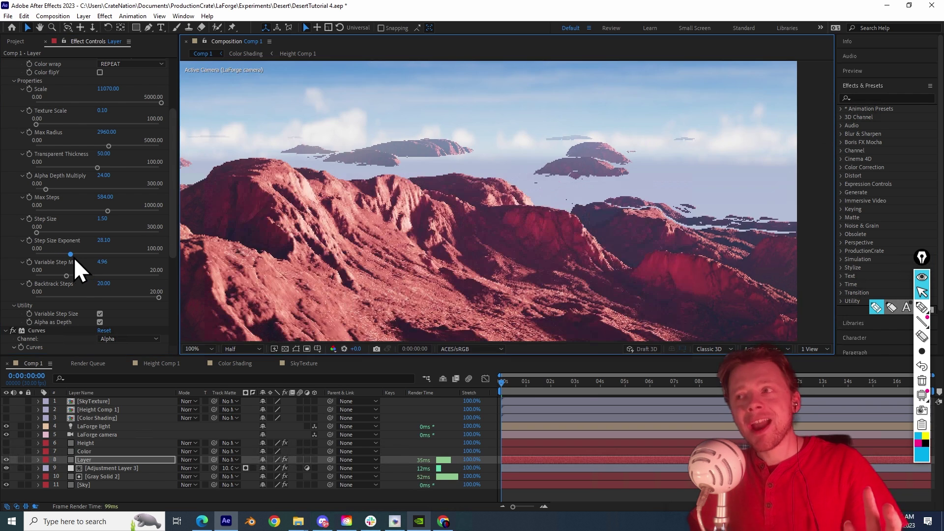
{"action": "left_click_drag", "start_coordinate": [73, 256], "coordinate": [109, 253]}
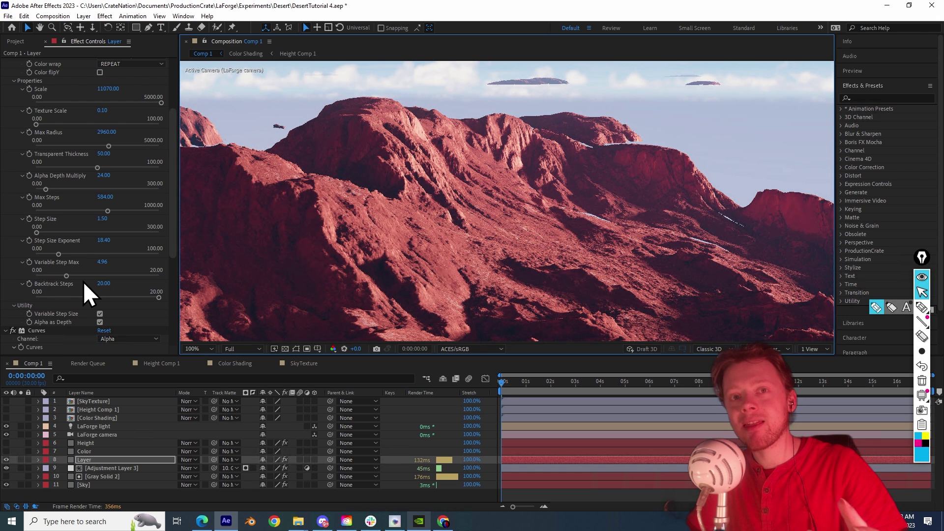
{"action": "left_click_drag", "start_coordinate": [67, 278], "coordinate": [139, 277]}
{"action": "left_click_drag", "start_coordinate": [64, 254], "coordinate": [68, 255]}
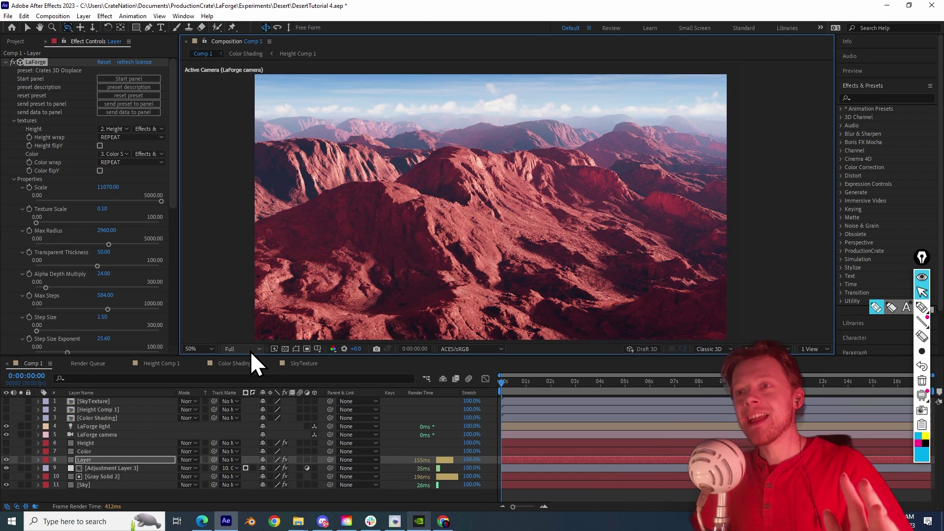
Step: Lower the preview resolution to Quarter and orbit the camera to a different view of the mountains
{"action": "left_click", "coordinate": [241, 348]}
{"action": "left_click", "coordinate": [241, 404]}
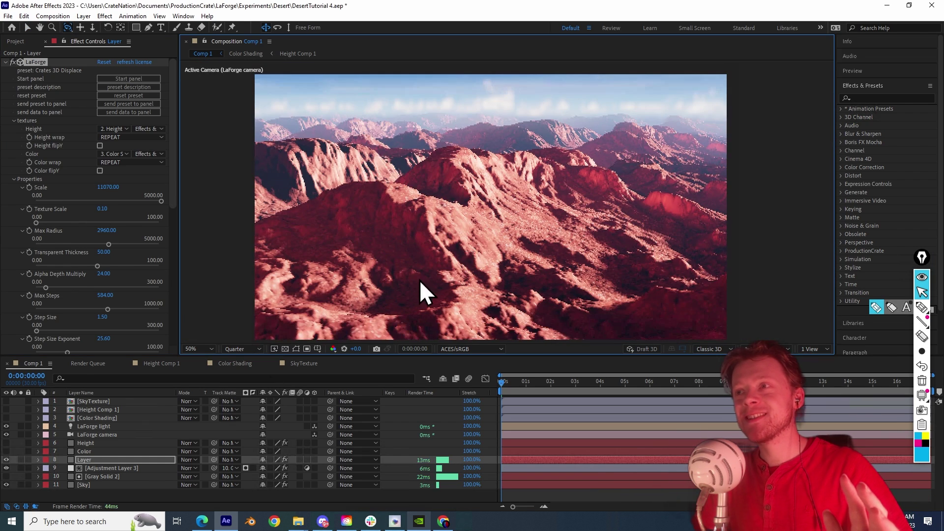
{"action": "left_click_drag", "start_coordinate": [489, 253], "coordinate": [468, 248]}
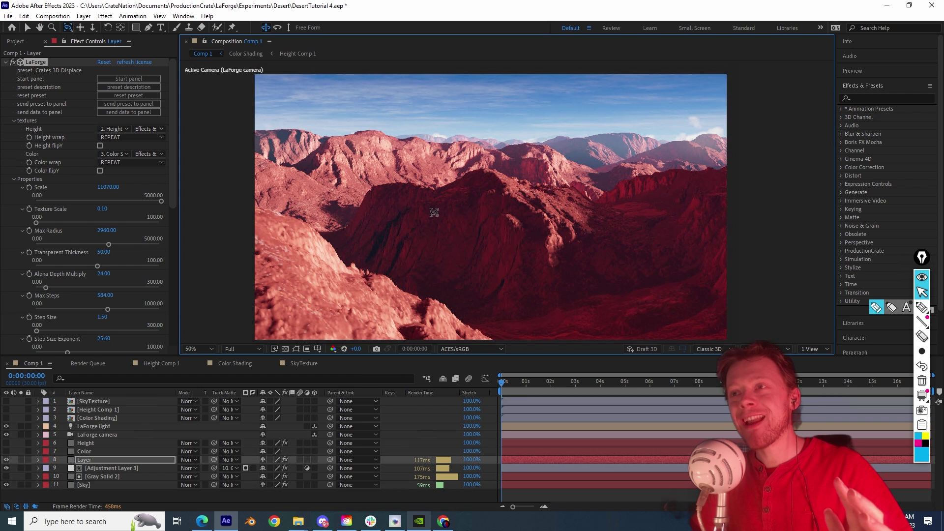
{"action": "left_click_drag", "start_coordinate": [427, 218], "coordinate": [422, 215]}
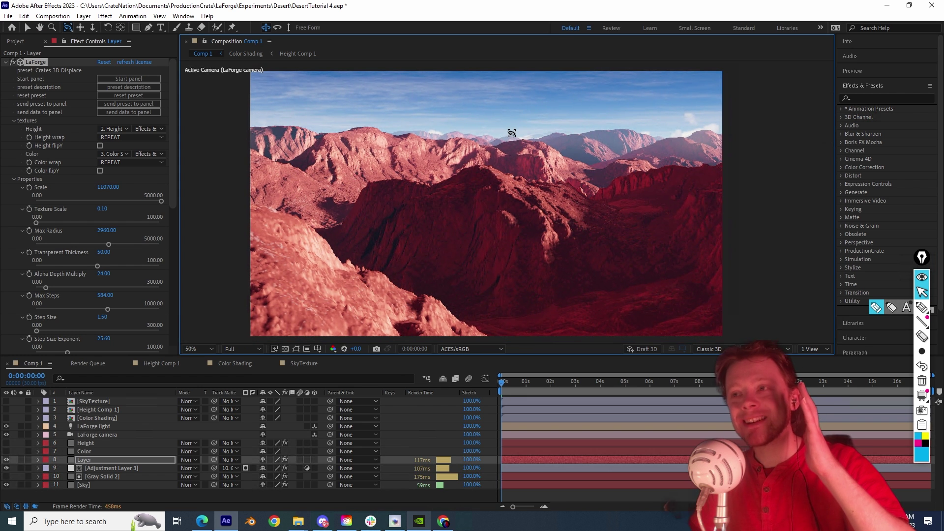
{"action": "scroll", "coordinate": [370, 240], "scroll_direction": "up", "scroll_amount": 2}
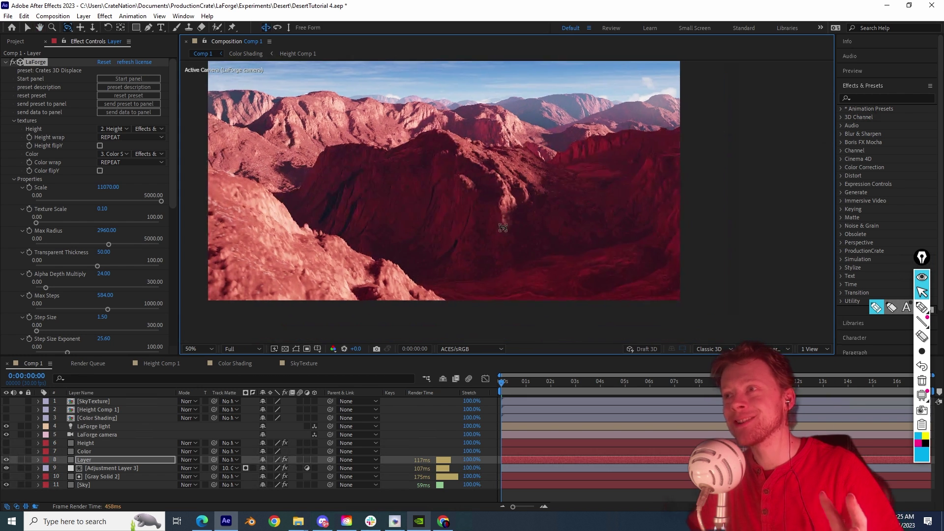
{"action": "scroll", "coordinate": [486, 233], "scroll_direction": "down", "scroll_amount": 4}
{"action": "scroll", "coordinate": [511, 253], "scroll_direction": "up", "scroll_amount": 2}
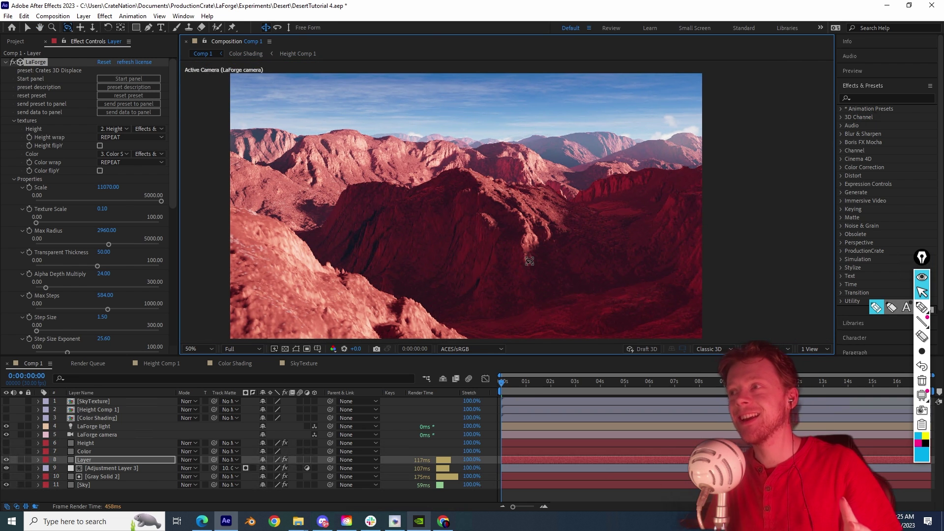
Step: Change Light Color 3 of the relighting effect on Height Comp 1 in the Color Shading composition and return to Comp 1
{"action": "left_click", "coordinate": [234, 363]}
{"action": "scroll", "coordinate": [103, 270], "scroll_direction": "down", "scroll_amount": 5}
{"action": "left_click", "coordinate": [102, 332]}
{"action": "left_click", "coordinate": [747, 332]}
{"action": "left_click", "coordinate": [817, 246]}
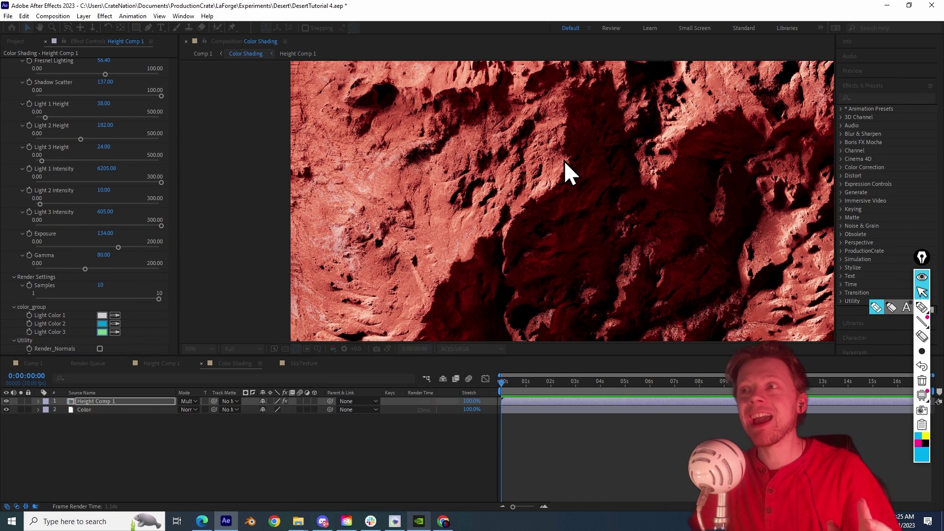
{"action": "left_click", "coordinate": [202, 53]}
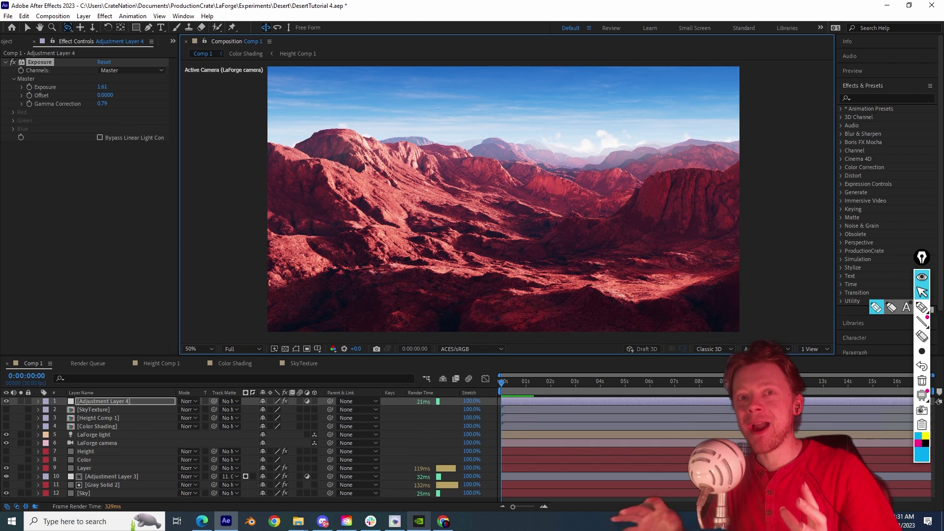
Step: Orbit the LaForge camera, undo that move and orbit it again across the landscape
{"action": "left_click_drag", "start_coordinate": [504, 202], "coordinate": [475, 201]}
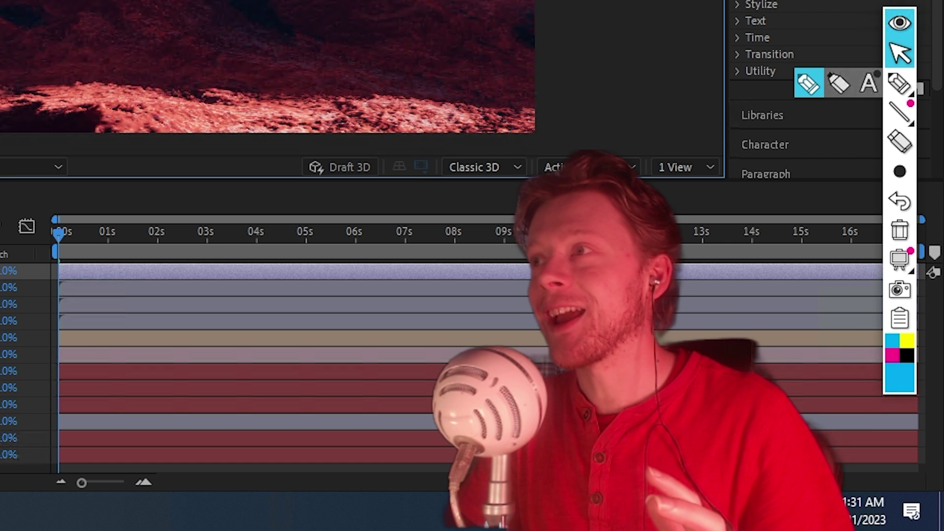
{"action": "key", "text": "ctrl+z"}
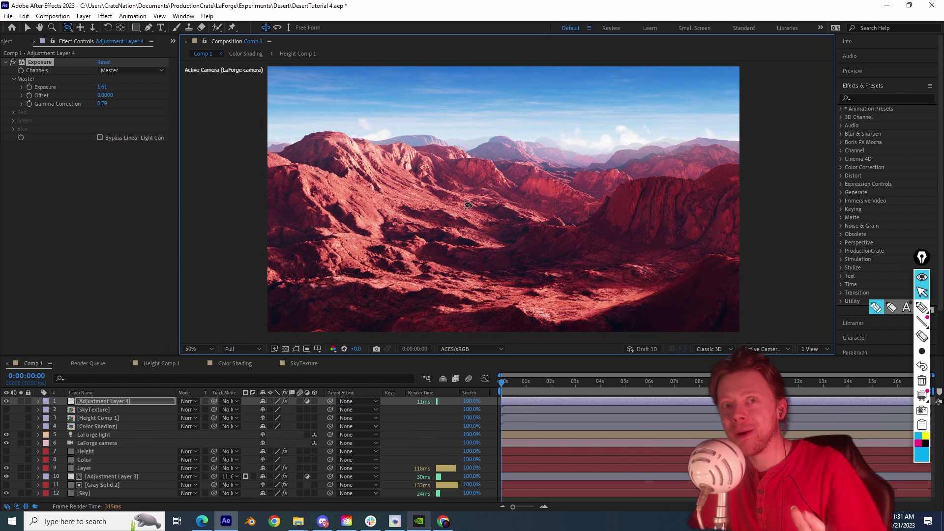
{"action": "left_click_drag", "start_coordinate": [469, 205], "coordinate": [527, 205]}
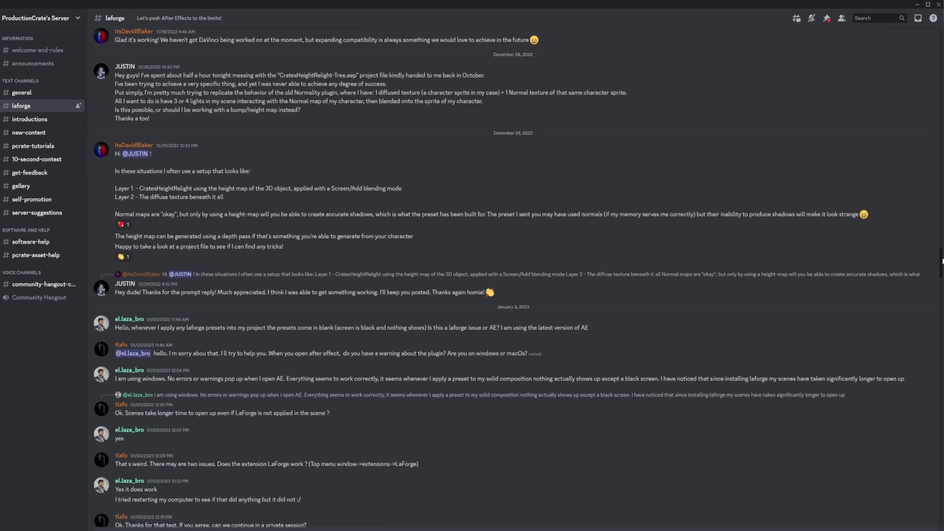
Step: Switch to Discord and browse the message history of the laforge channel on ProductionCrate's server
{"action": "scroll", "coordinate": [175, 445], "scroll_direction": "down", "scroll_amount": 10}
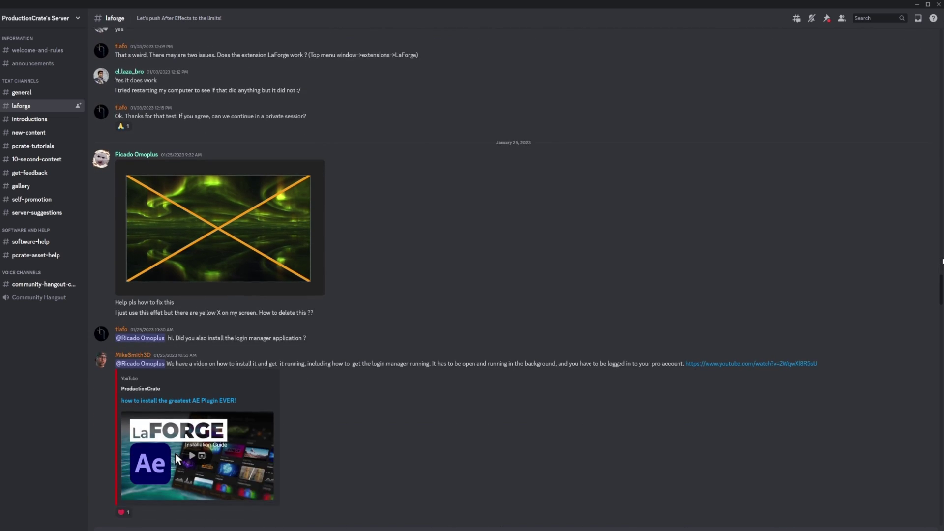
{"action": "scroll", "coordinate": [175, 446], "scroll_direction": "down", "scroll_amount": 15}
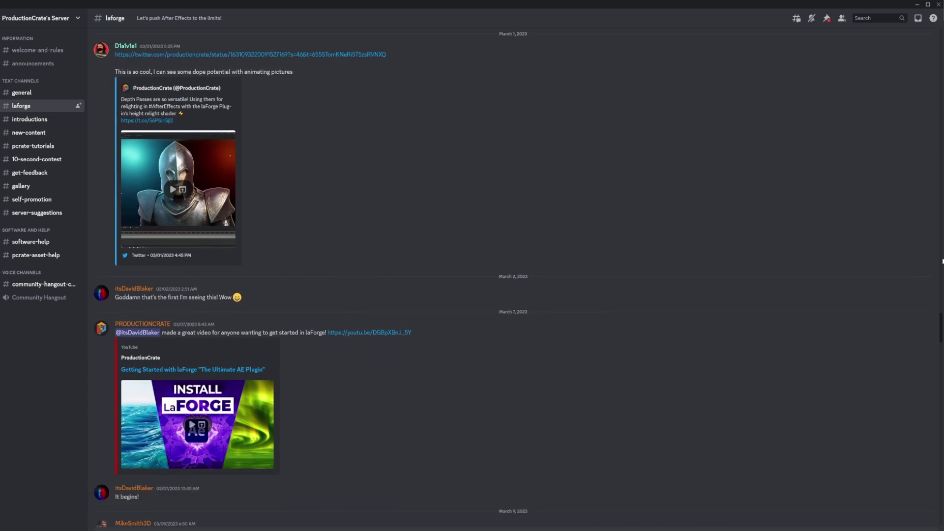
{"action": "scroll", "coordinate": [197, 275], "scroll_direction": "down", "scroll_amount": 6}
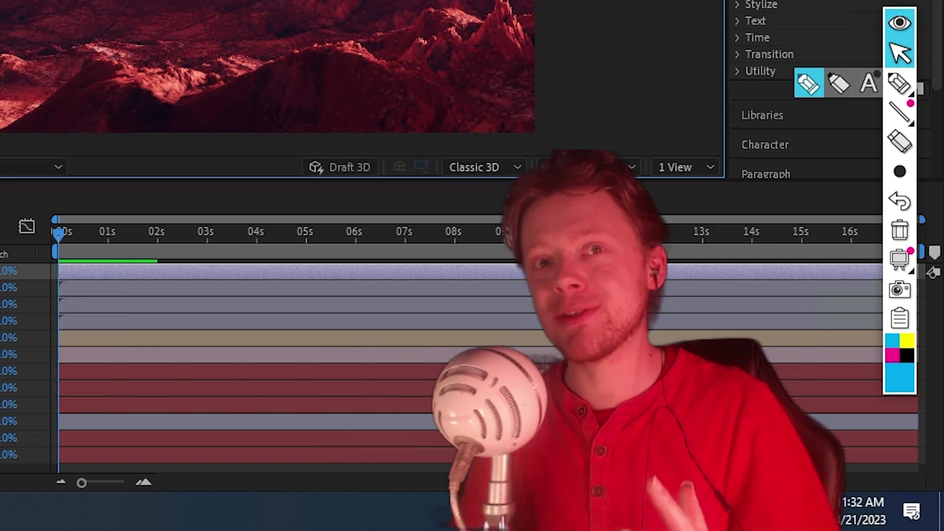